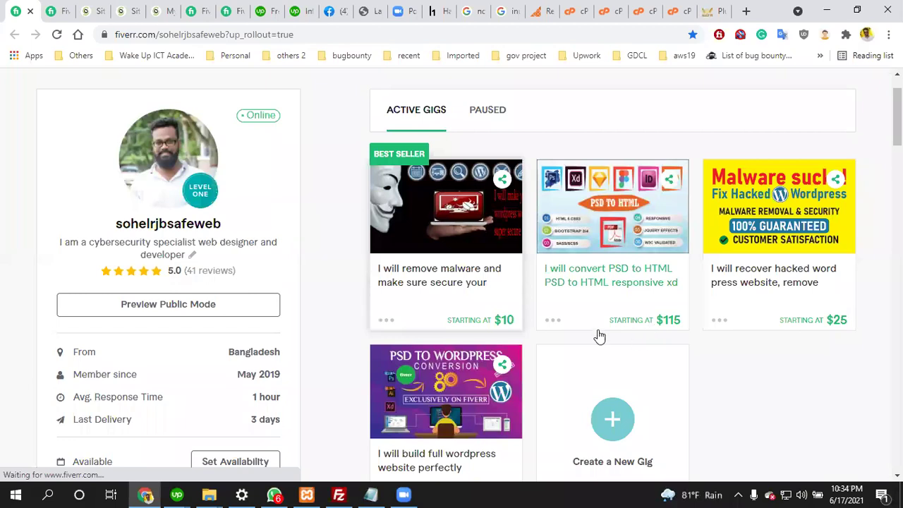
Look over the active gigs on the Fiverr seller profile
scroll(554, 323, down, 2)
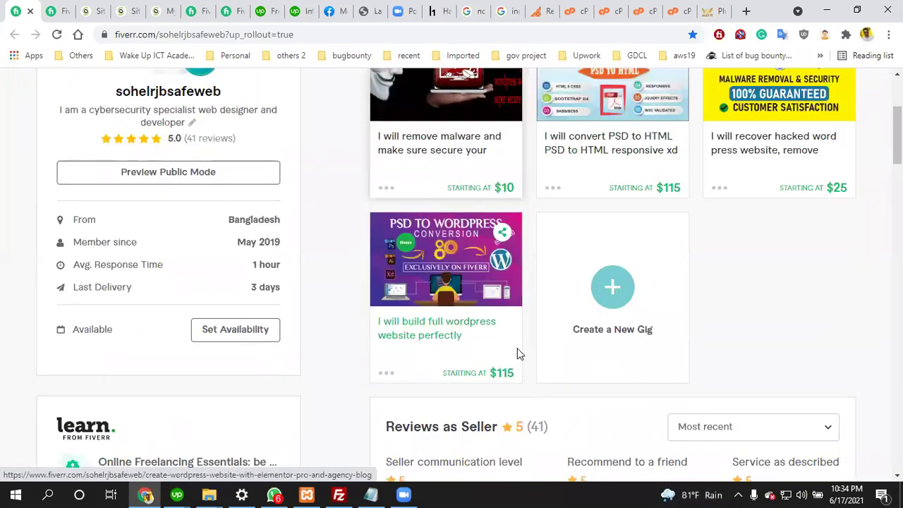
scroll(528, 337, up, 1)
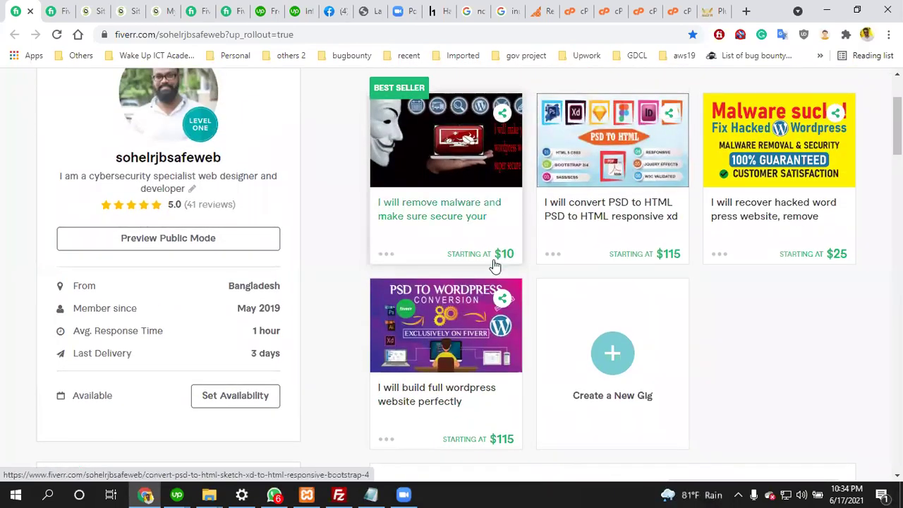
scroll(466, 236, up, 1)
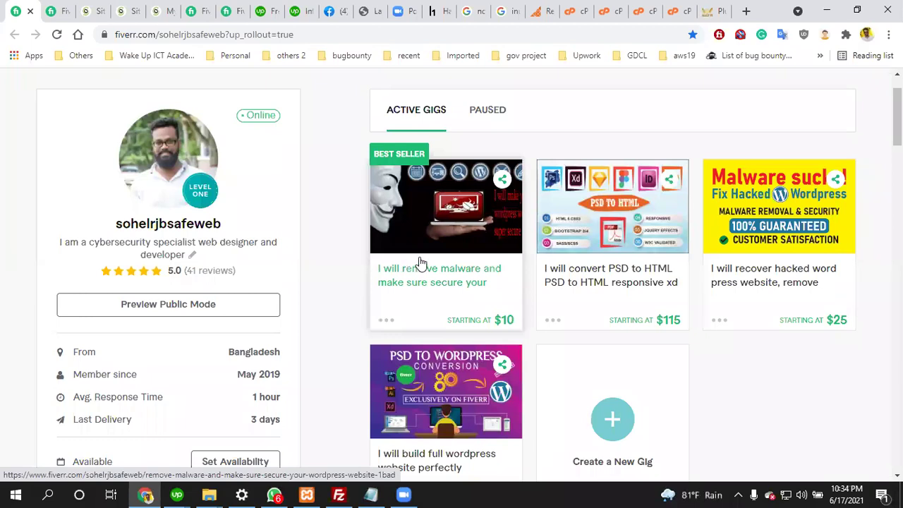
Switch to the open cPanel dashboard, and from there to the WordPress installed plugins page of Finally Free Productions
click(573, 7)
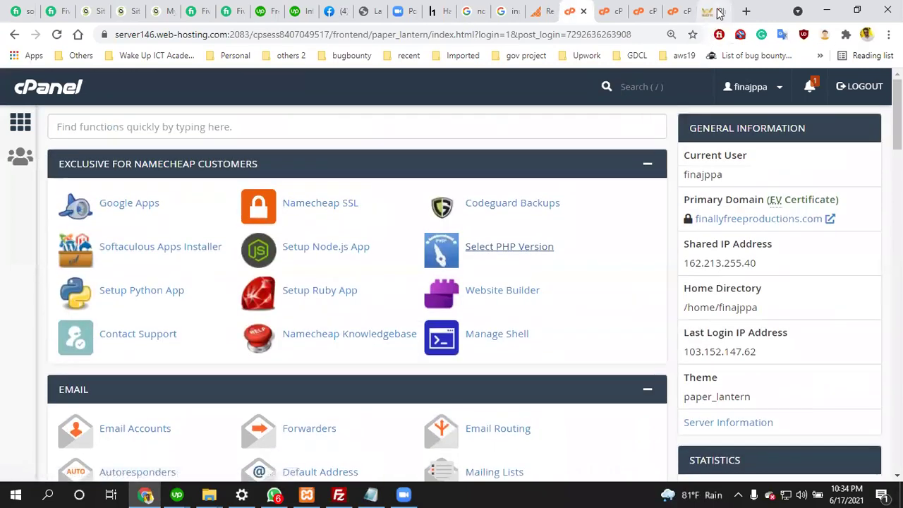
click(719, 11)
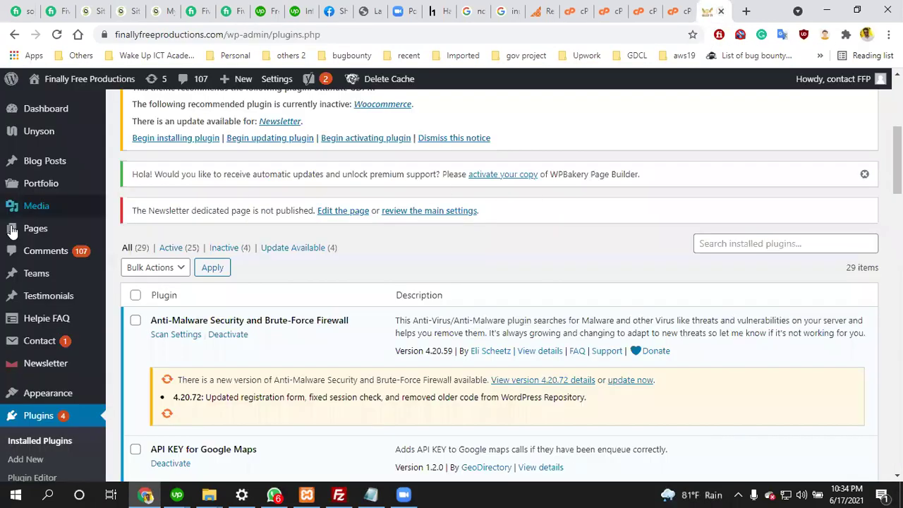
scroll(288, 247, up, 1)
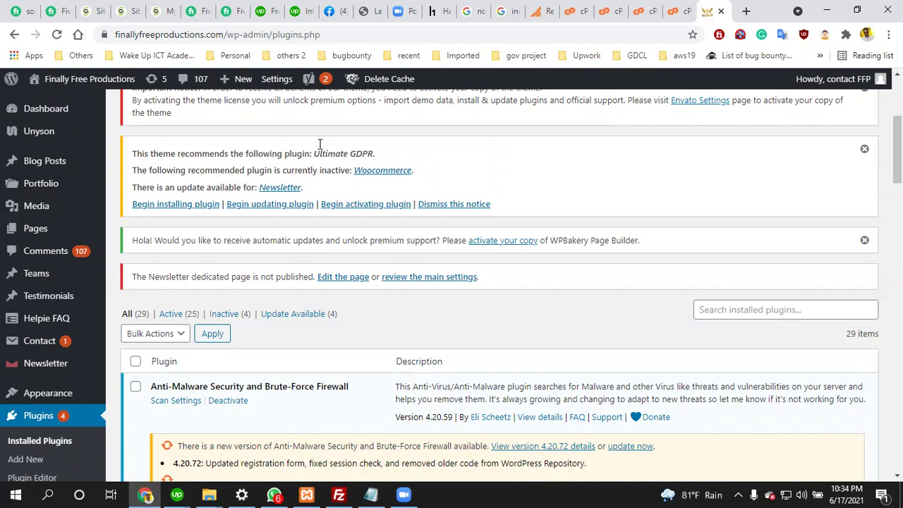
scroll(419, 257, down, 1)
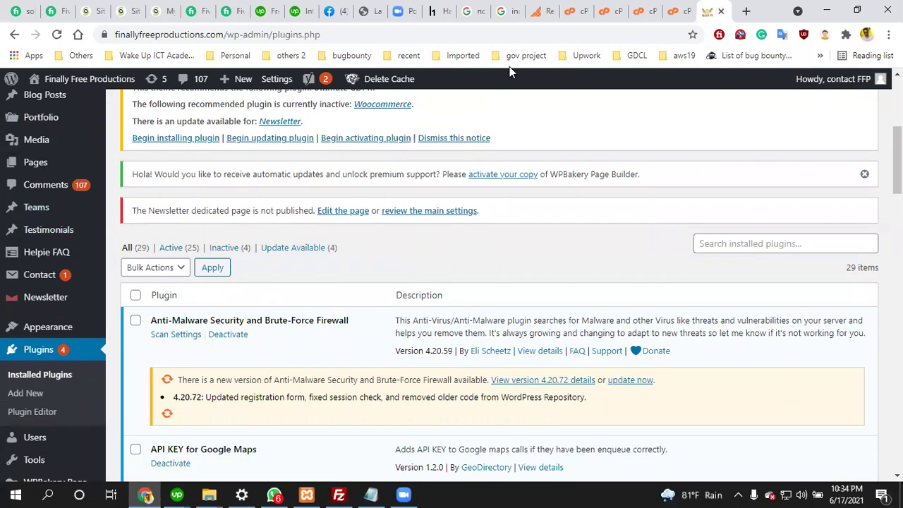
Return to the cPanel dashboard and look through its email and file tools
click(571, 10)
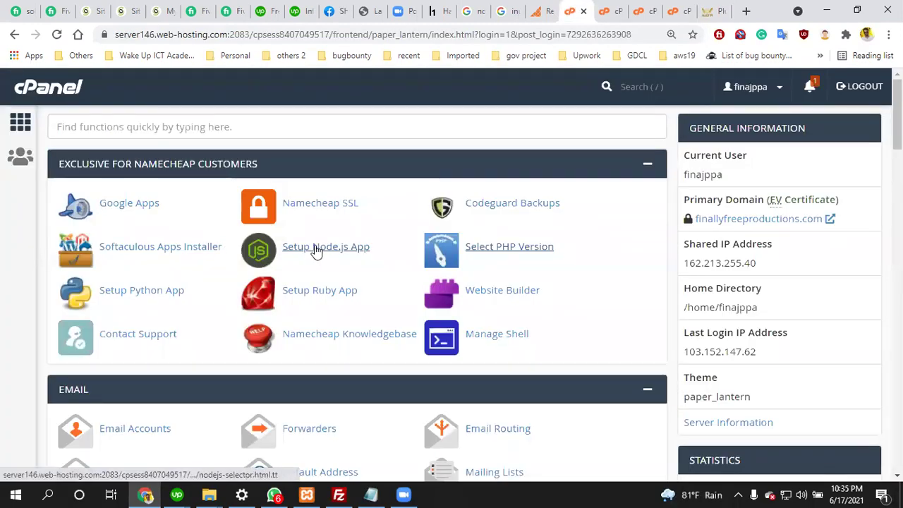
scroll(304, 246, down, 6)
scroll(303, 293, down, 1)
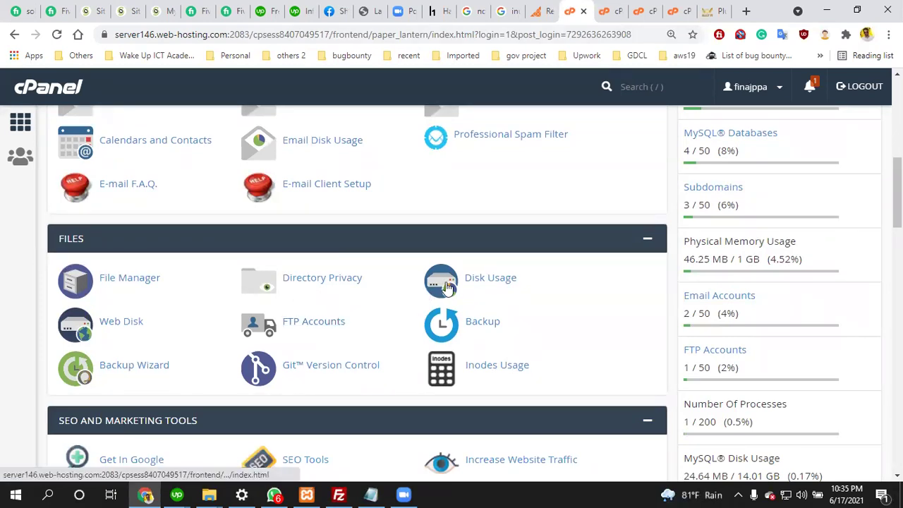
scroll(354, 232, up, 4)
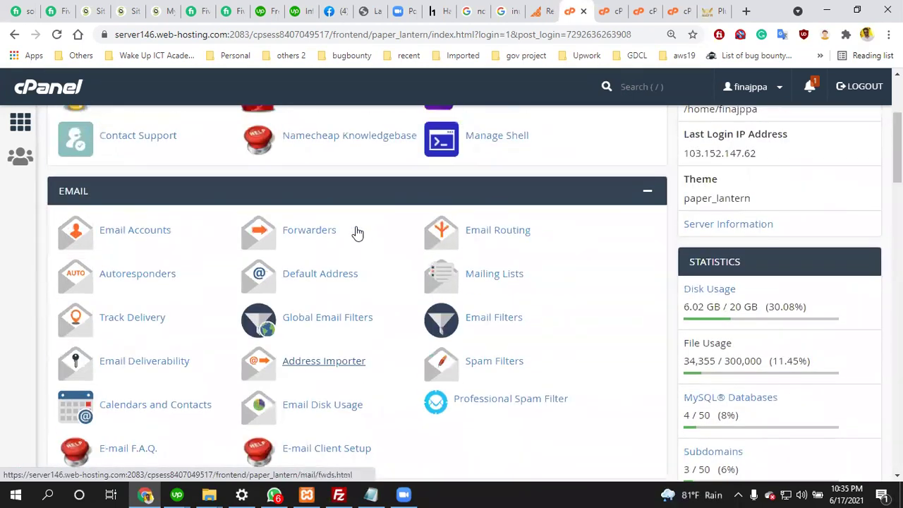
scroll(356, 233, up, 3)
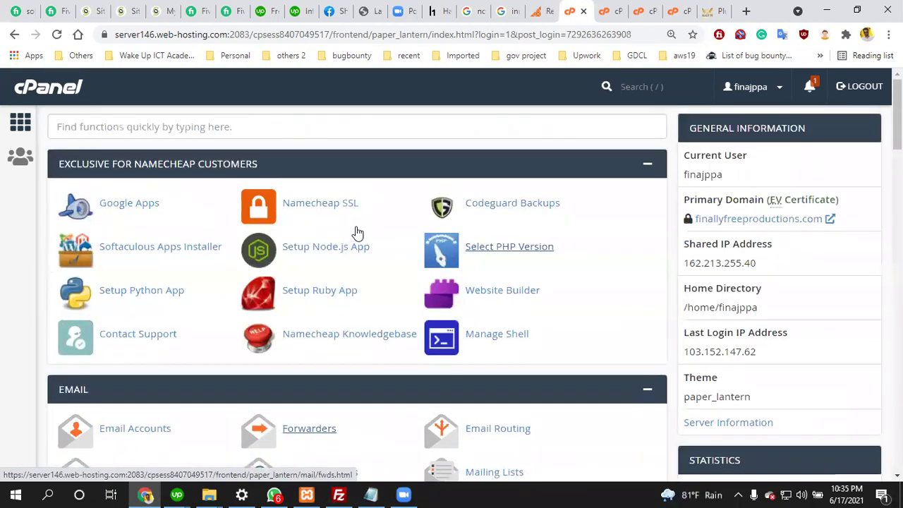
click(123, 13)
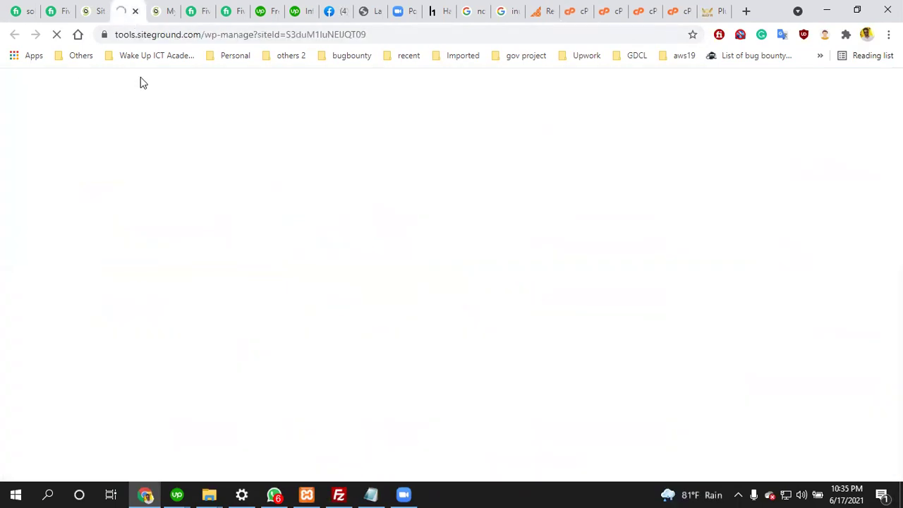
click(160, 12)
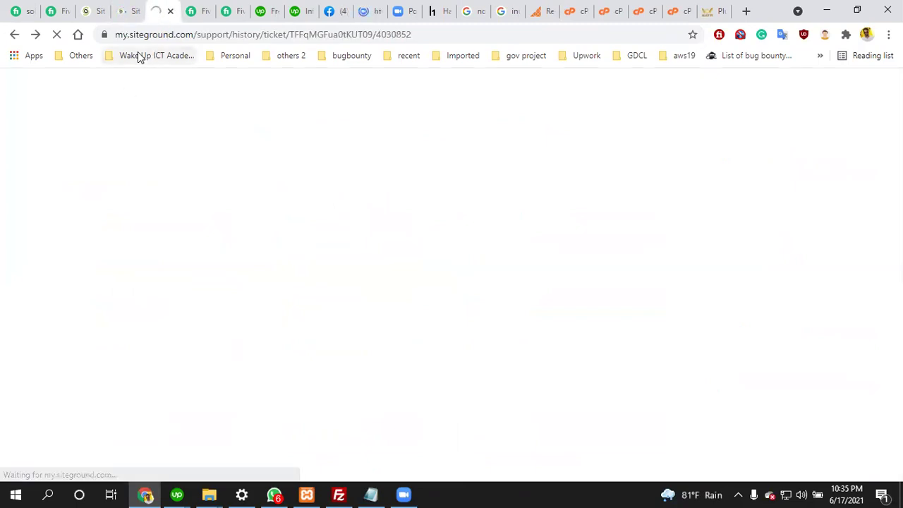
click(568, 14)
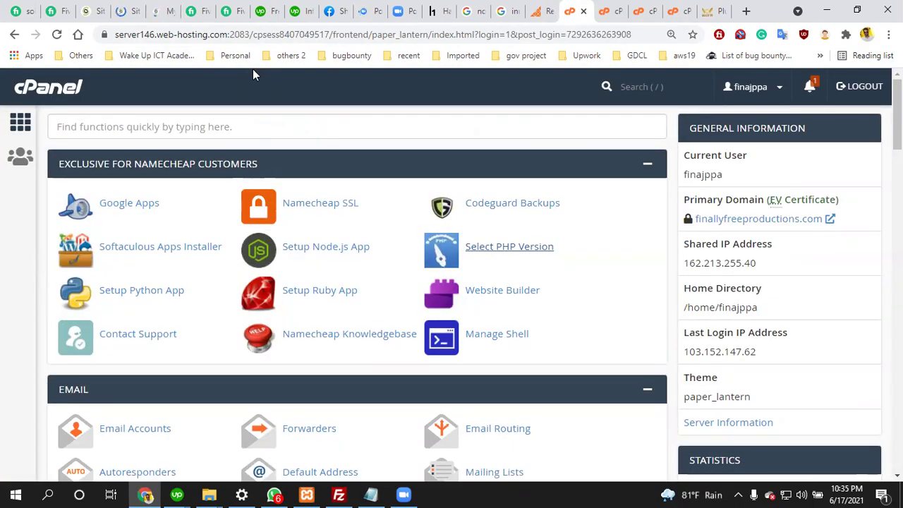
click(801, 493)
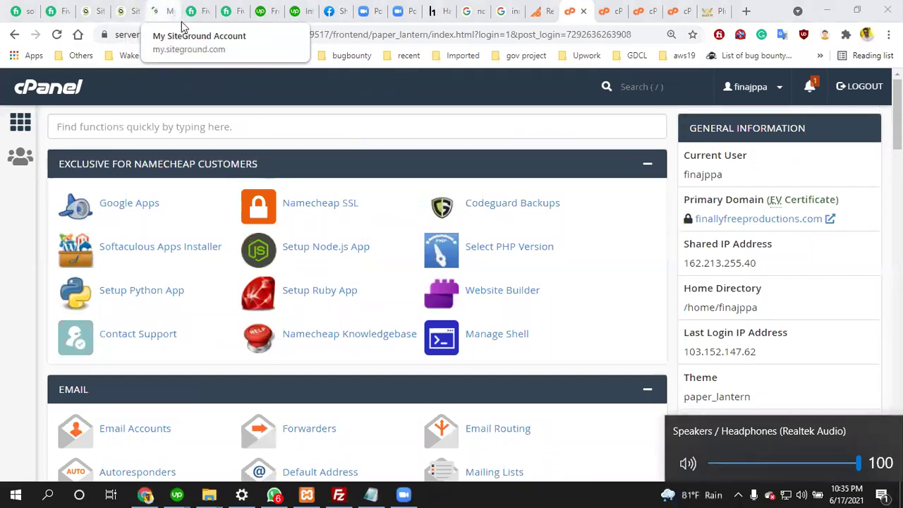
key(XF86AudioLowerVolume)
key(XF86AudioLowerVolume)
key(XF86AudioLowerVolume)
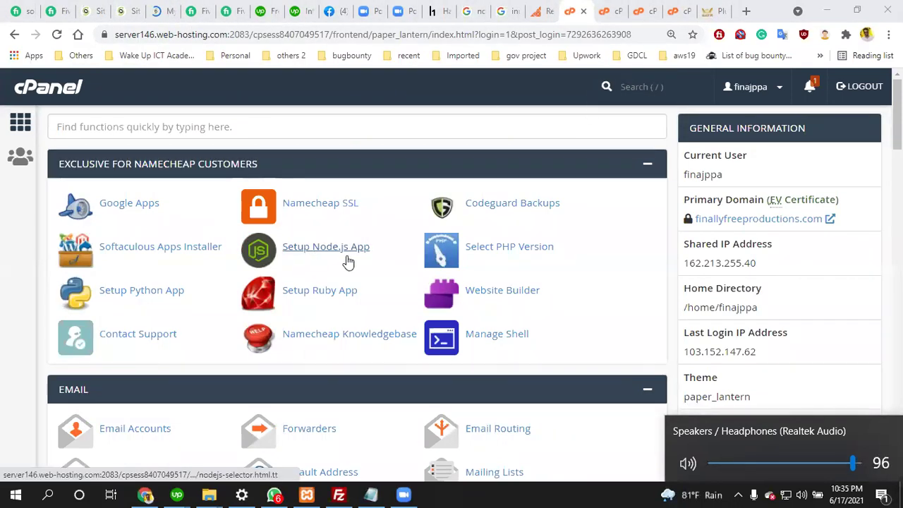
key(XF86AudioRaiseVolume)
key(XF86AudioRaiseVolume)
key(XF86AudioRaiseVolume)
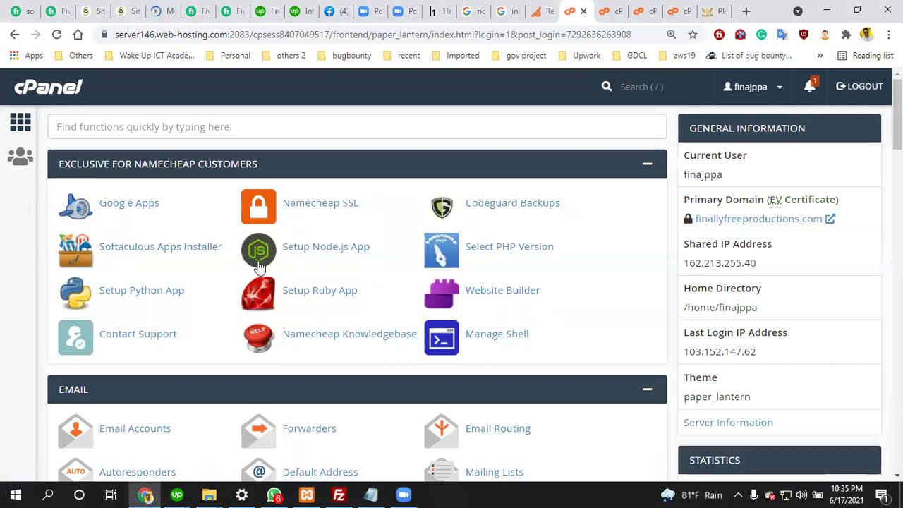
click(716, 8)
scroll(365, 268, down, 3)
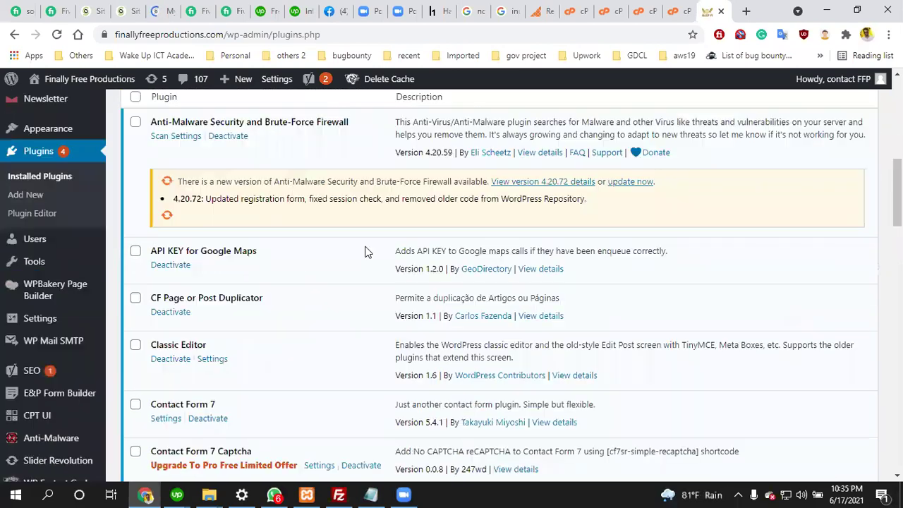
scroll(191, 247, up, 3)
click(209, 34)
click(258, 34)
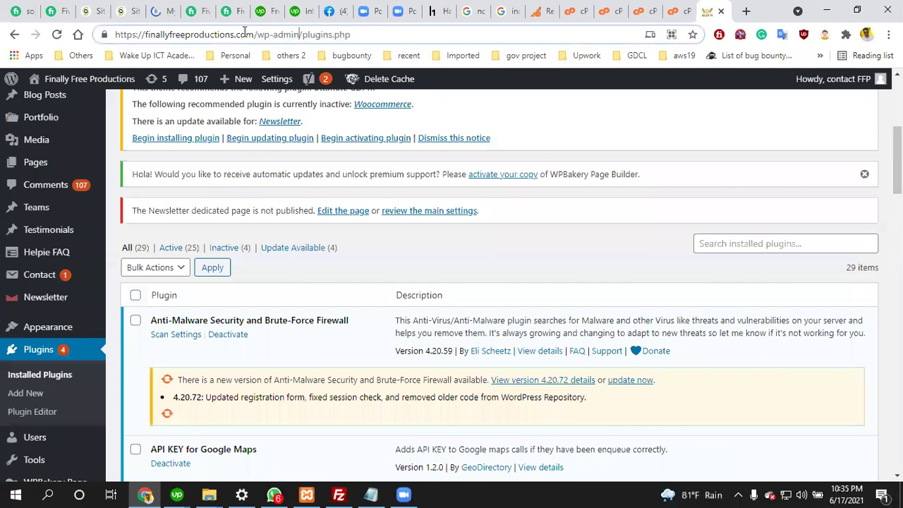
drag(299, 35, 115, 35)
right_click(156, 39)
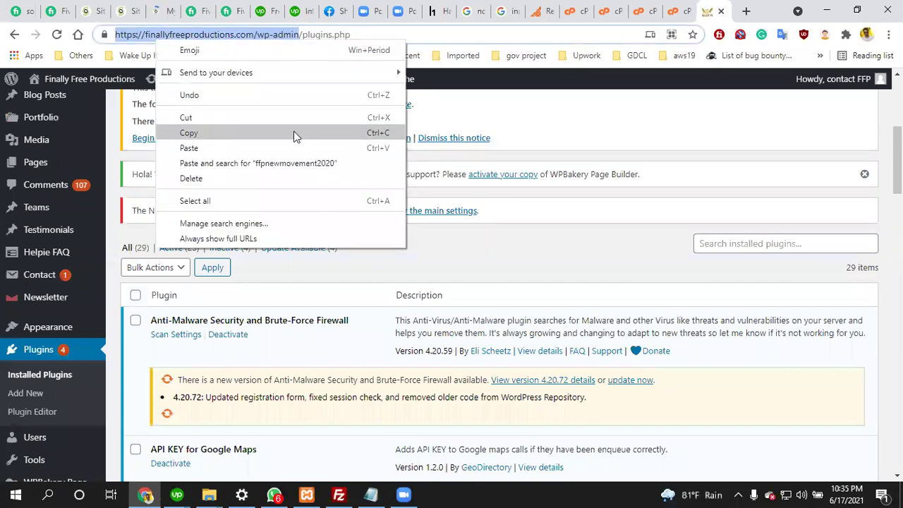
click(295, 136)
View the login page at the copied wp-admin address in a guest browser window, and close that window
click(866, 34)
click(736, 326)
right_click(271, 36)
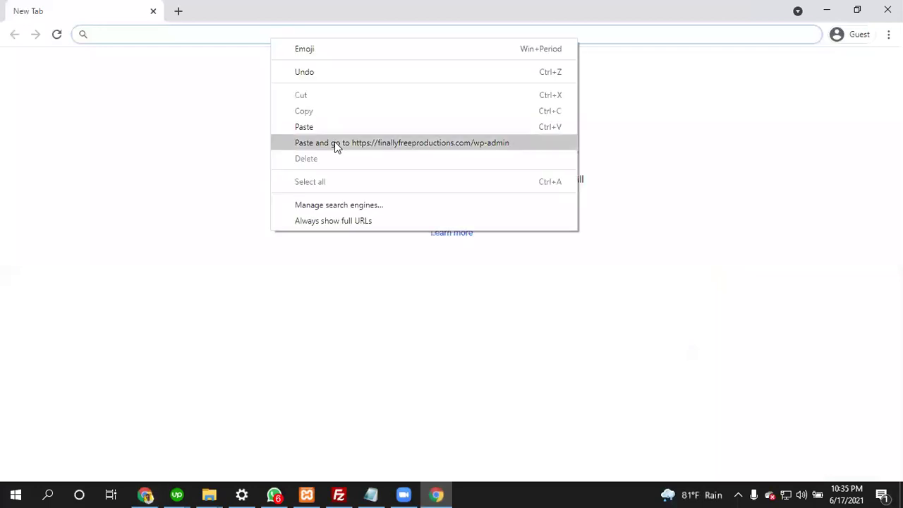
click(336, 145)
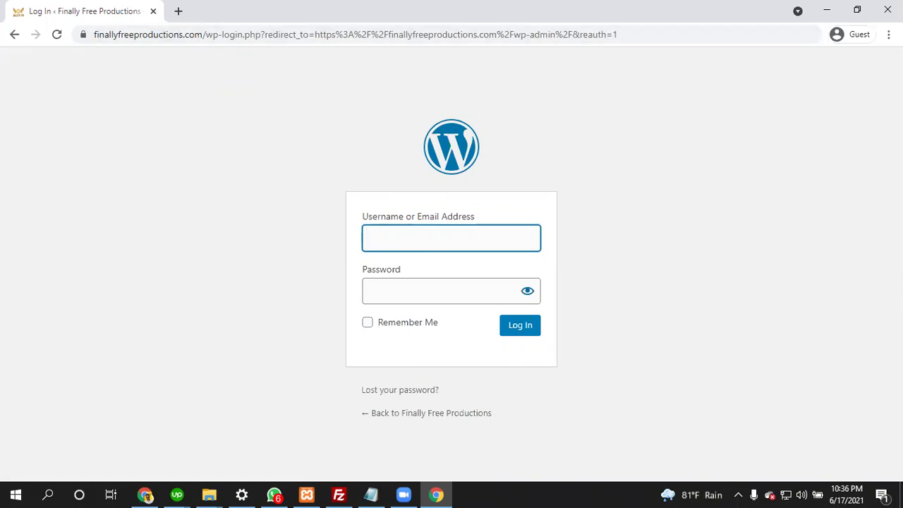
key(Tab)
key(alt+F4)
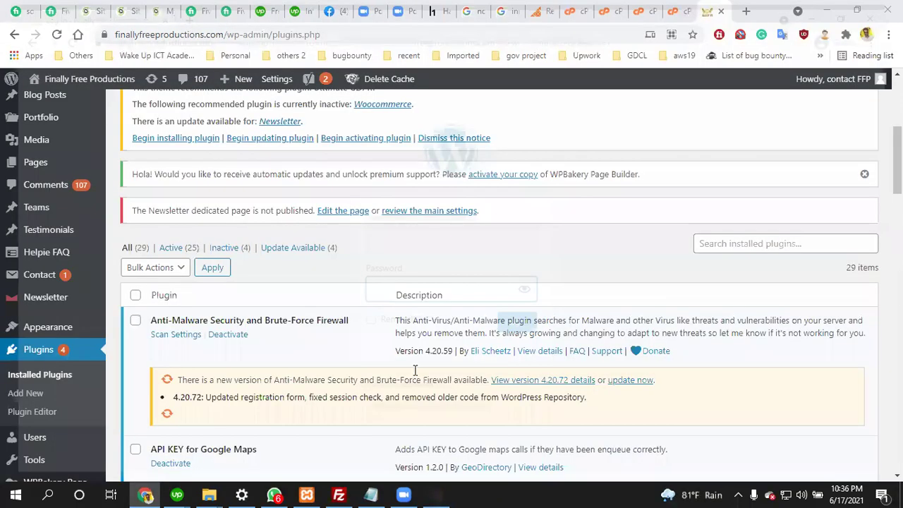
Look through the list of plugins installed on the WordPress site
scroll(502, 355, down, 10)
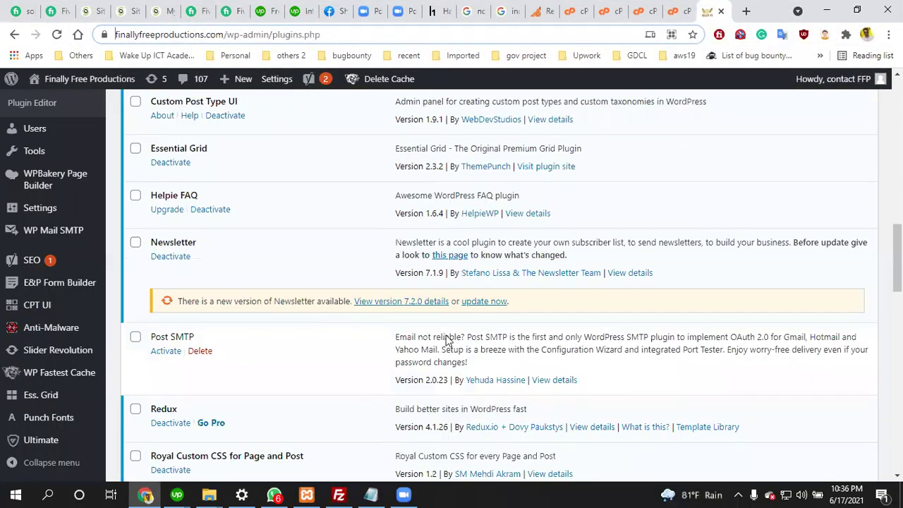
scroll(445, 341, down, 4)
scroll(451, 269, down, 3)
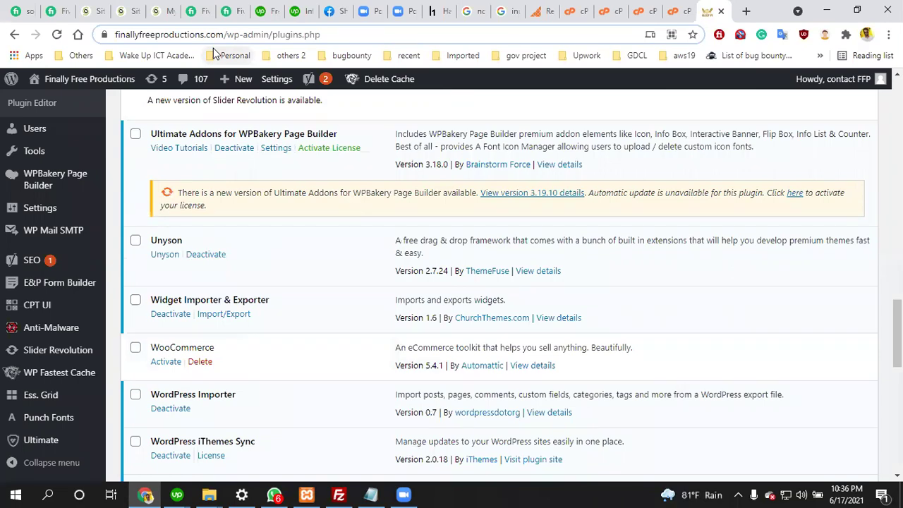
click(253, 35)
shift+click(120, 35)
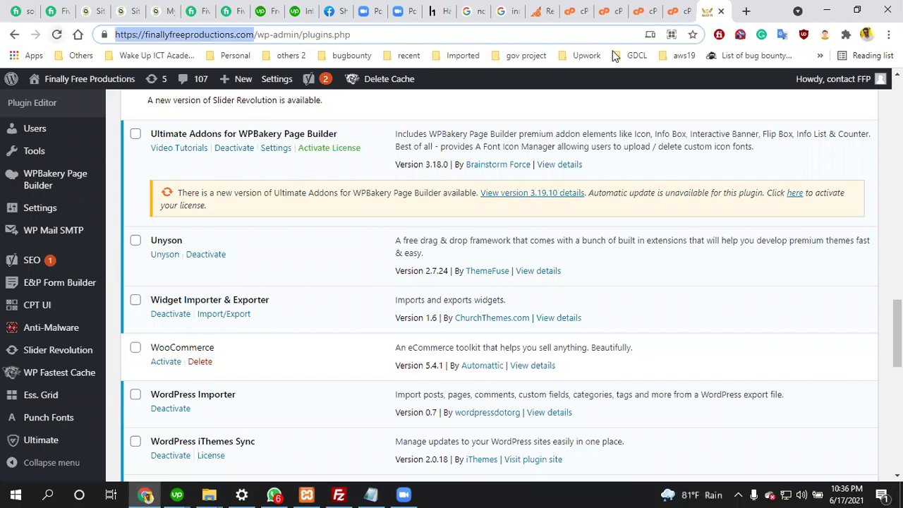
click(747, 11)
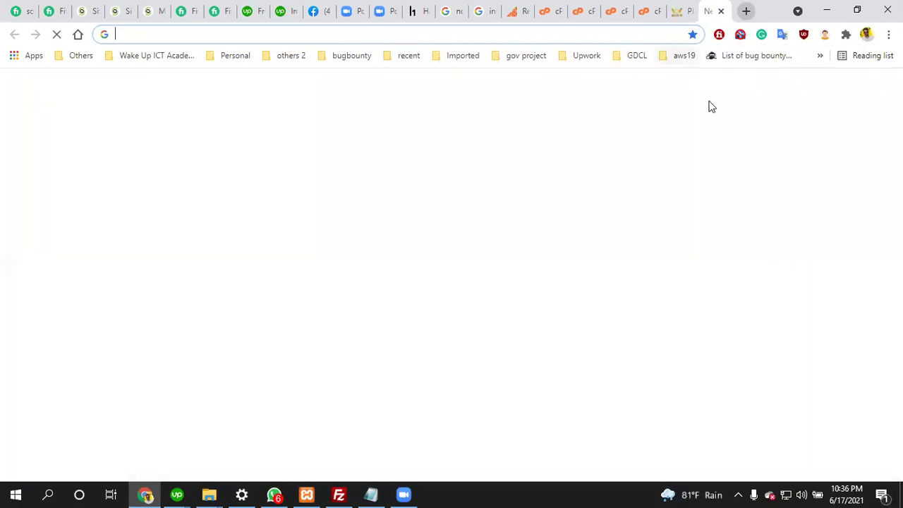
click(680, 55)
click(744, 260)
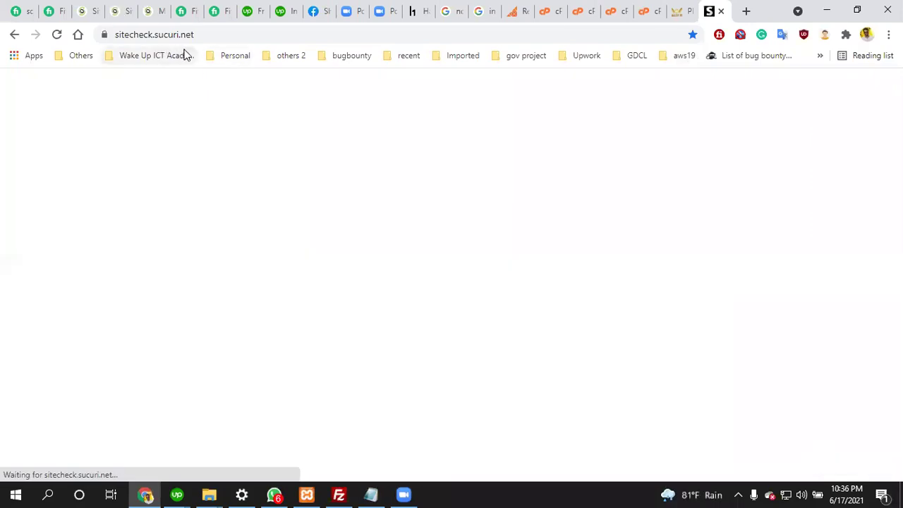
key(ctrl+v)
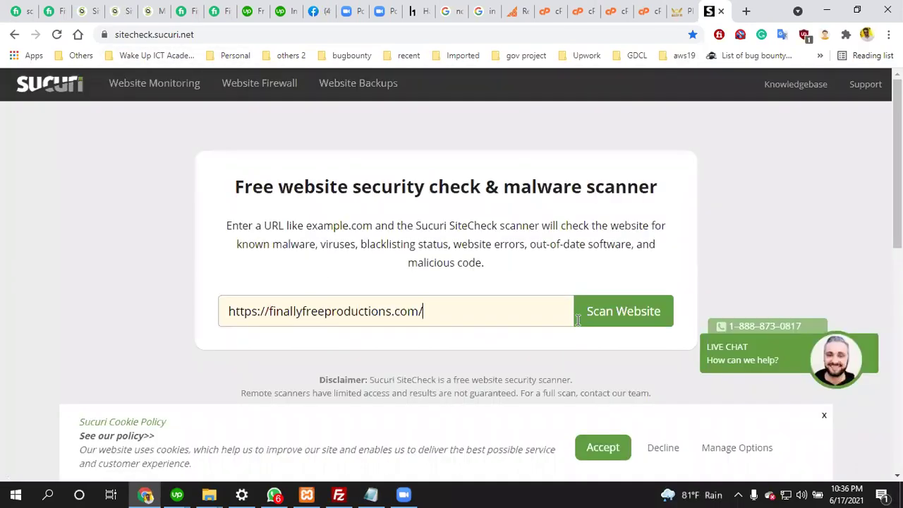
click(614, 318)
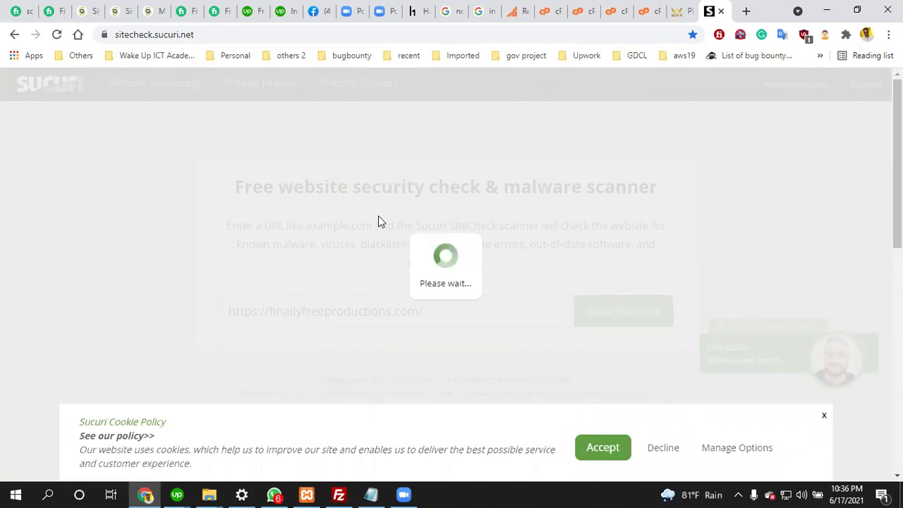
Examine the malware verdict in the Sucuri scan report for the site
scroll(203, 196, down, 3)
scroll(203, 196, up, 3)
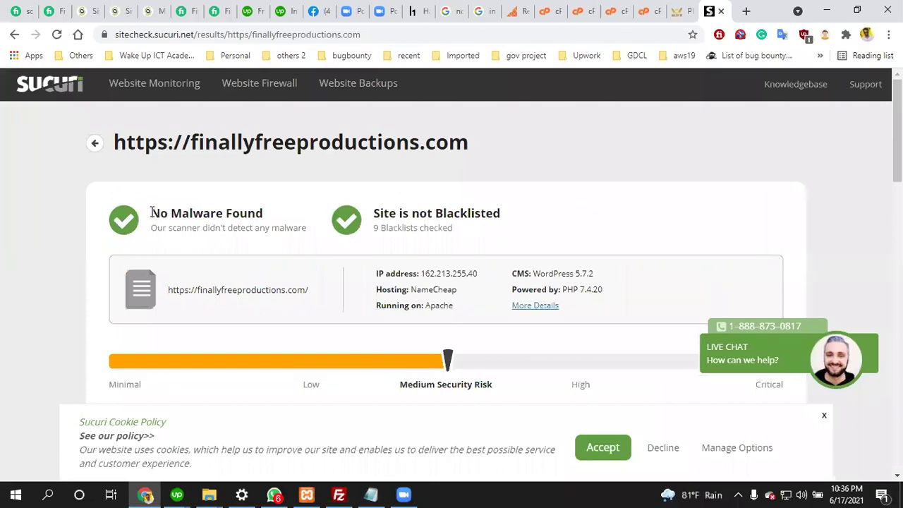
drag(151, 212, 263, 213)
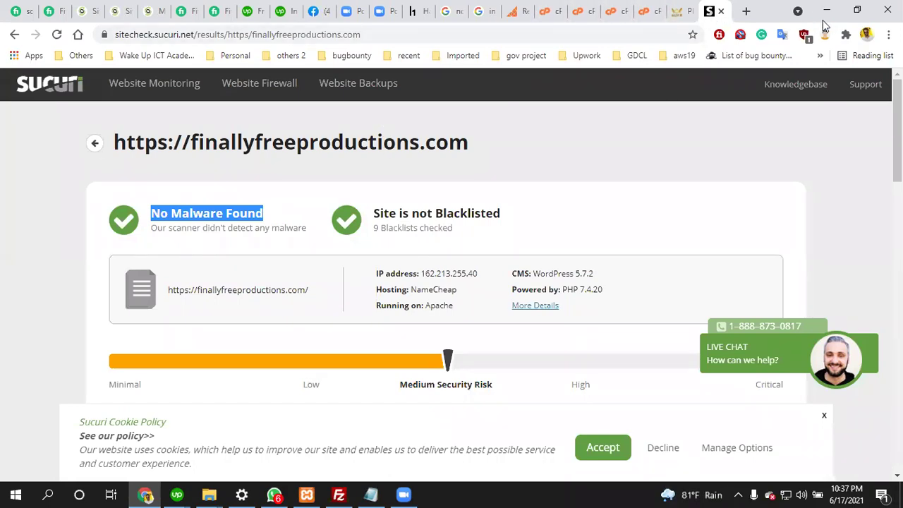
click(182, 213)
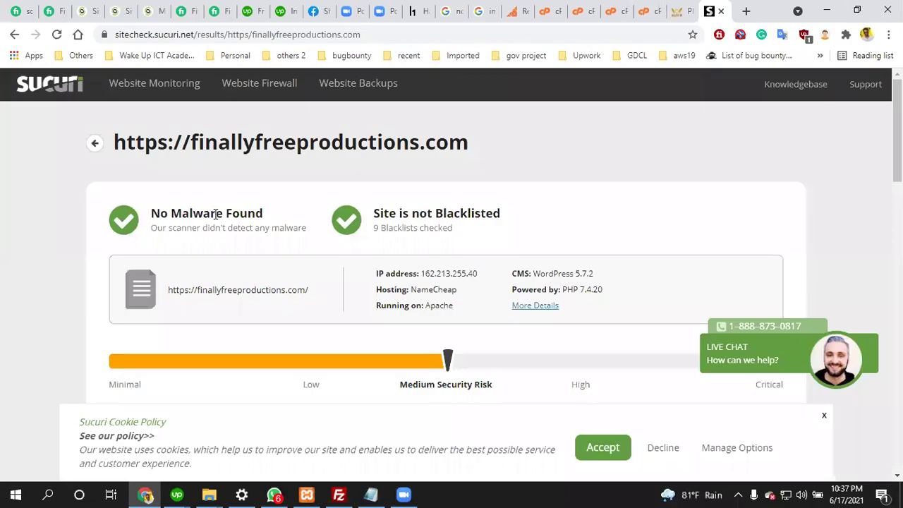
Minimize the browser window to show the desktop
click(827, 10)
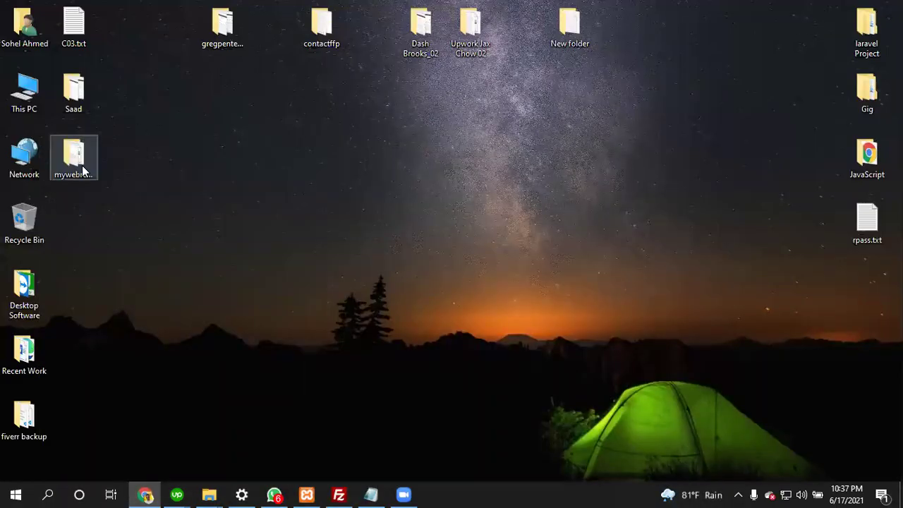
key(Down)
key(Down)
key(Down)
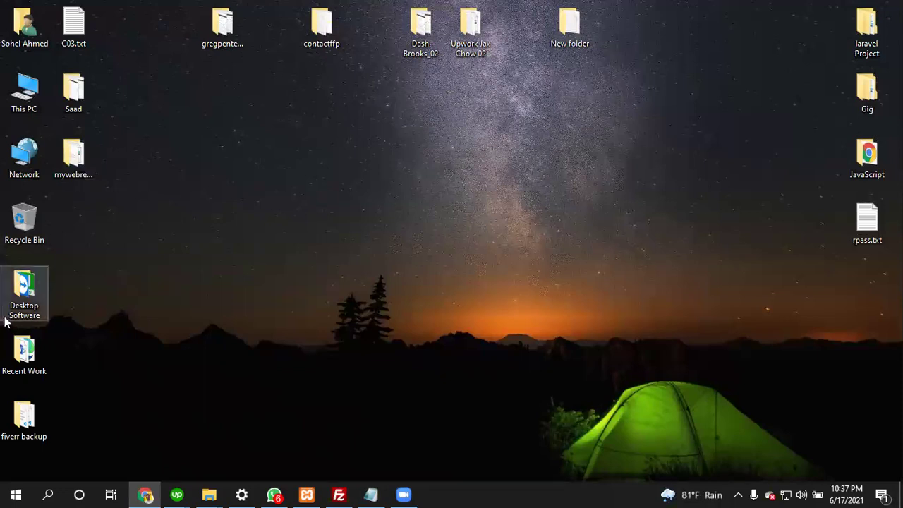
Open the fiverr backup folder on the desktop and go to Fiverr02 > All work > Fiverr Work
double_click(14, 423)
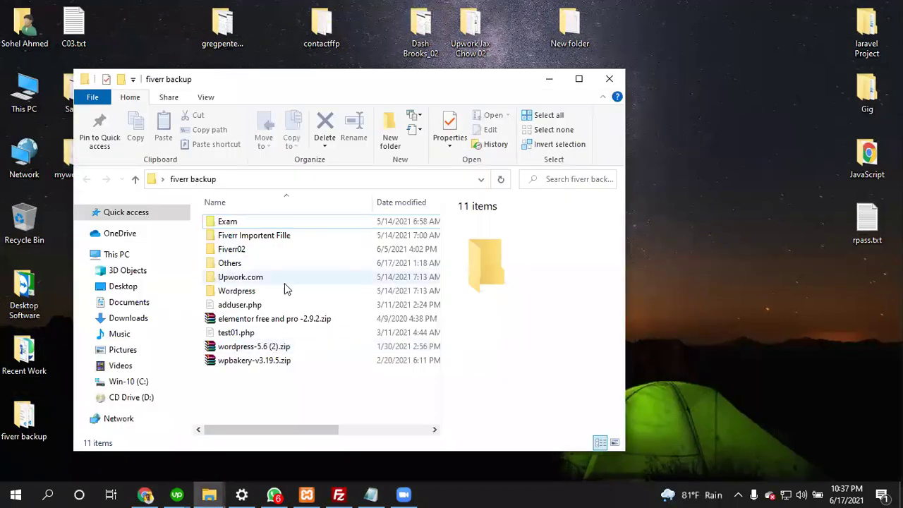
click(260, 236)
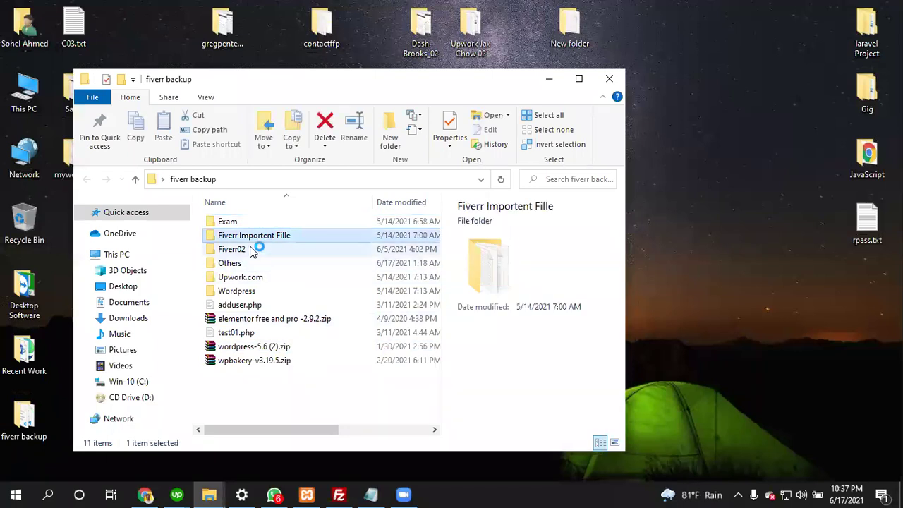
key(Down)
key(Return)
key(Down)
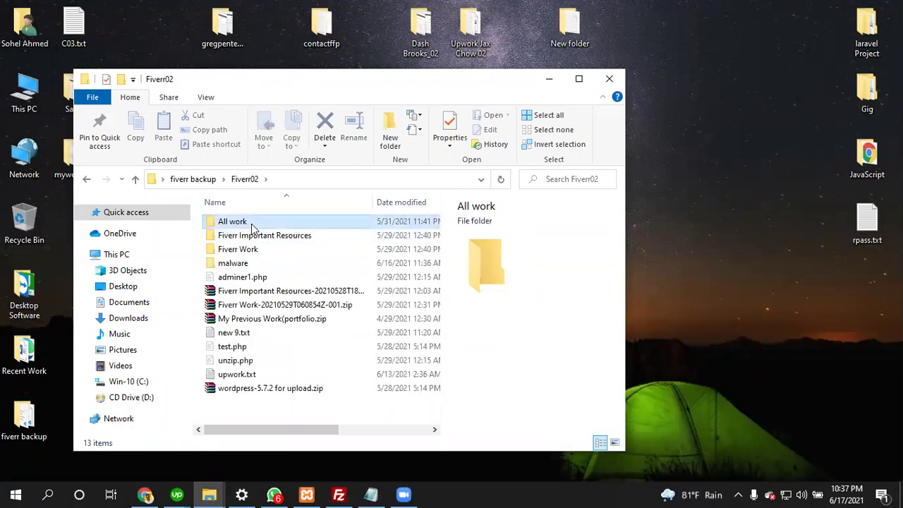
key(Return)
click(240, 221)
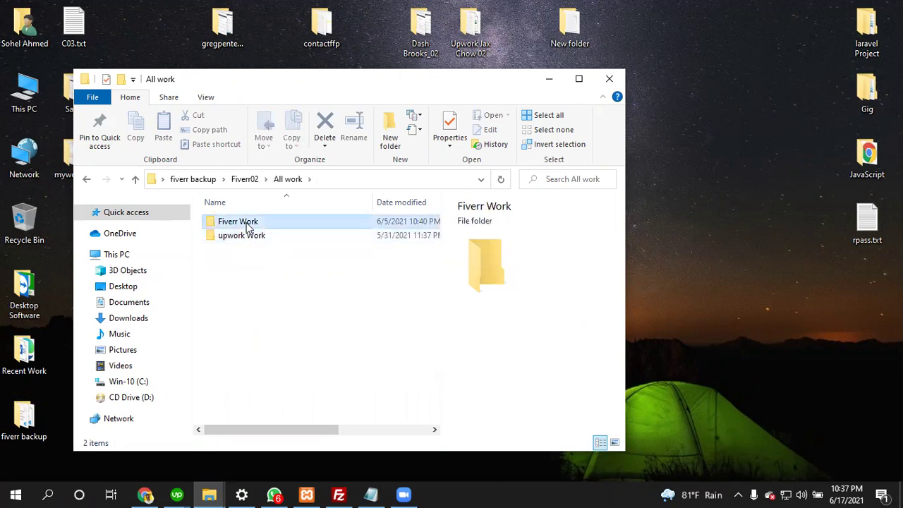
double_click(240, 221)
Go into the client's folder under May''21 and open the ultimateroofingpros.com Warning Malware Detected image
click(245, 242)
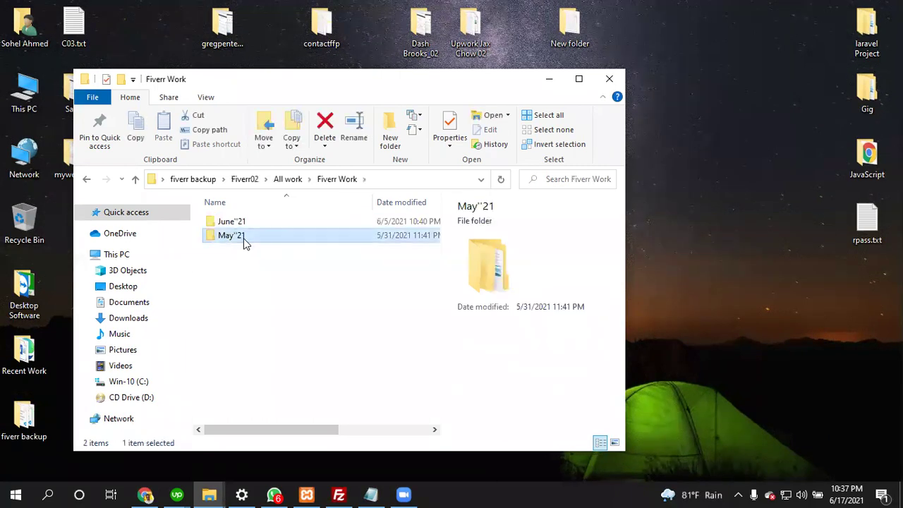
double_click(243, 238)
click(252, 228)
double_click(252, 225)
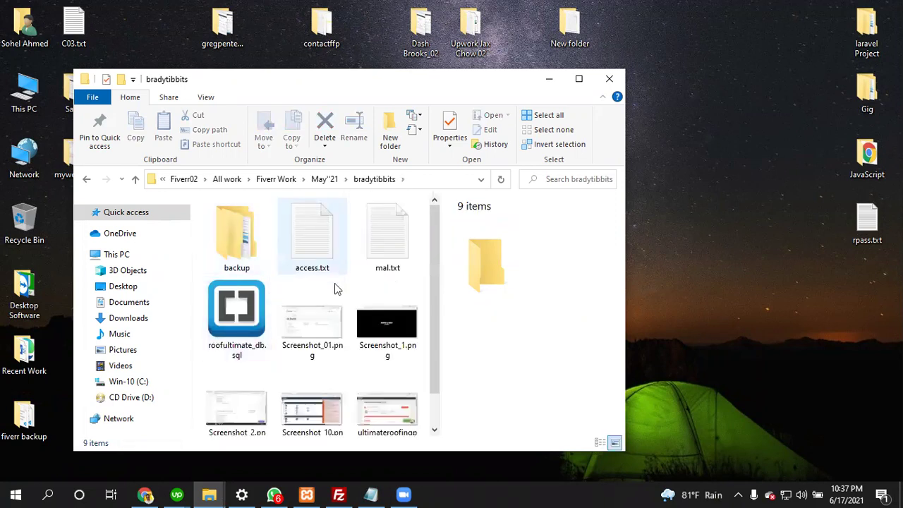
scroll(353, 292, down, 1)
click(381, 370)
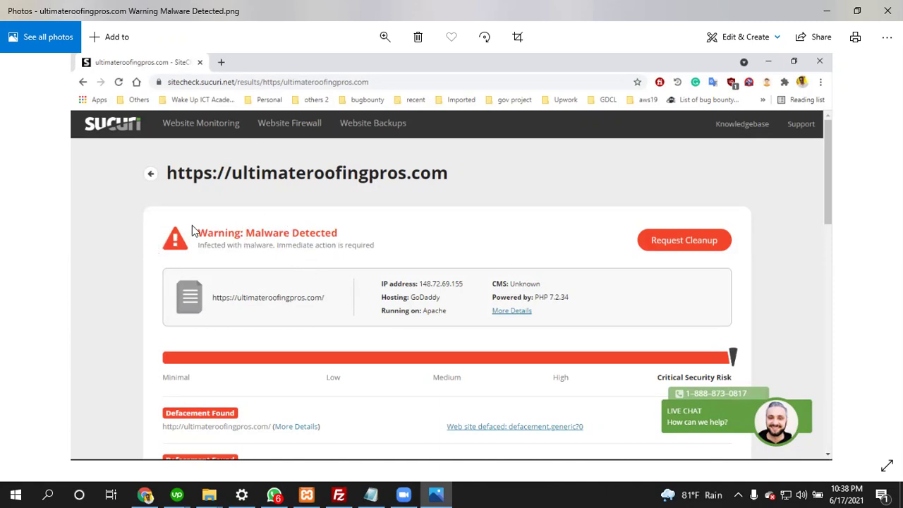
Capture the Malware Detected warning area of the image to the clipboard and return to the Sucuri report in the browser
key(Print)
mouse_move(130, 196)
mouse_down()
mouse_move(376, 294)
mouse_move(379, 284)
mouse_up()
key(ctrl+c)
key(alt+Tab)
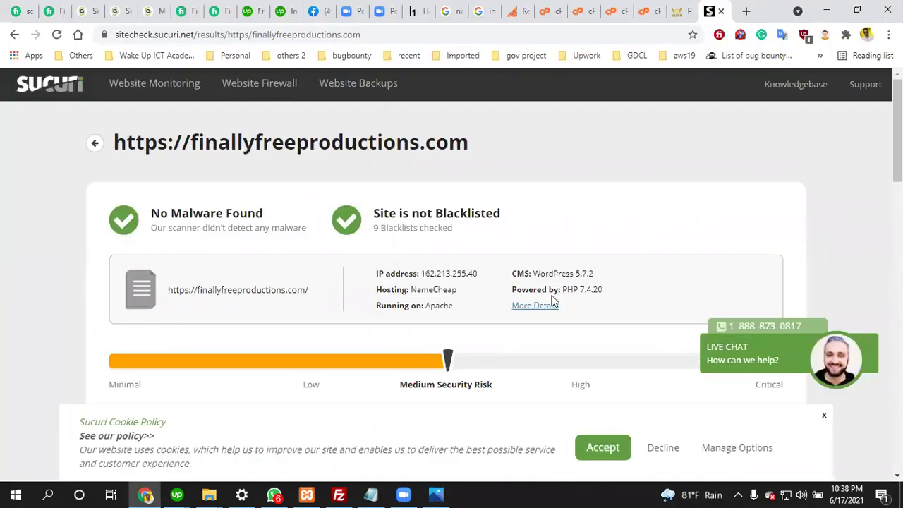
key(alt+Tab)
key(alt+Tab)
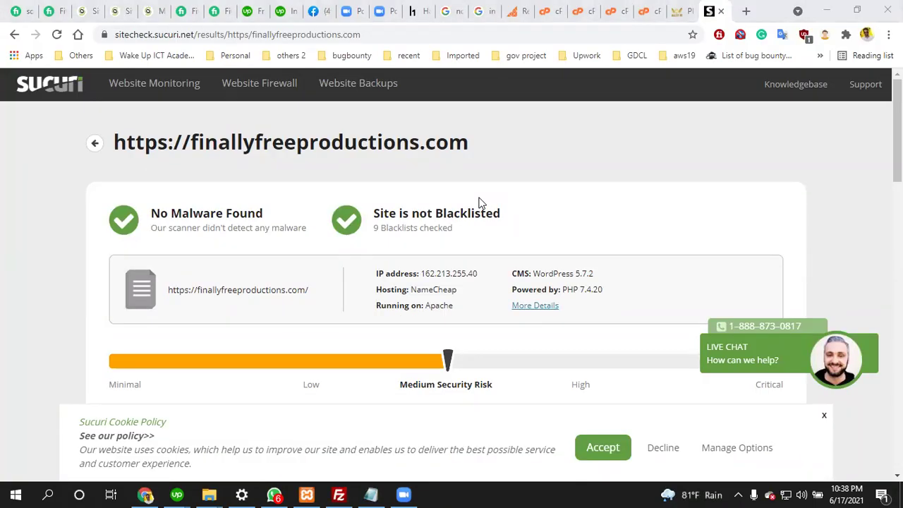
Look through the list of installed plugins in the site's WordPress admin
click(679, 9)
scroll(185, 198, down, 2)
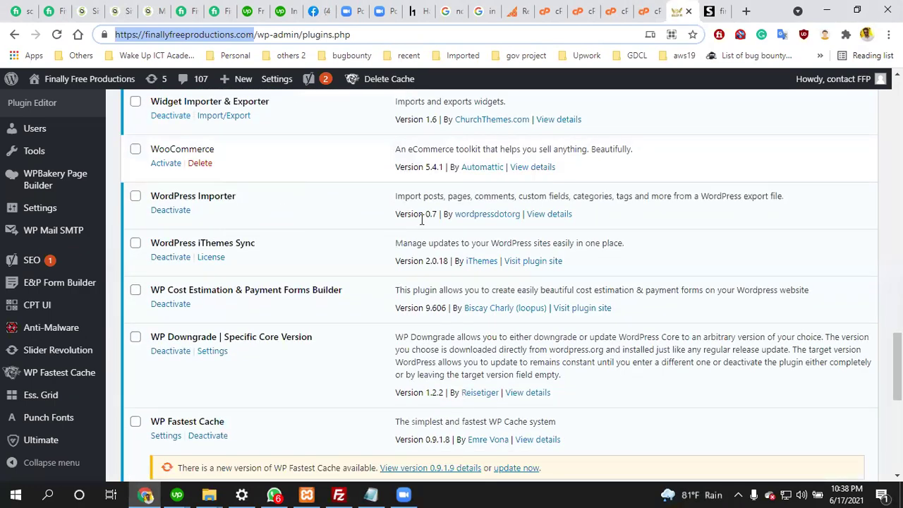
scroll(224, 266, down, 3)
scroll(136, 298, up, 3)
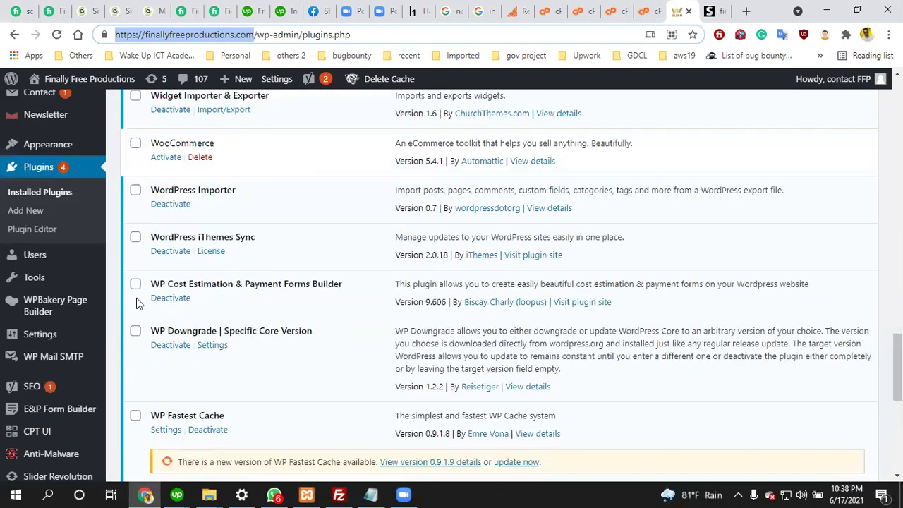
scroll(256, 329, up, 3)
scroll(272, 313, up, 5)
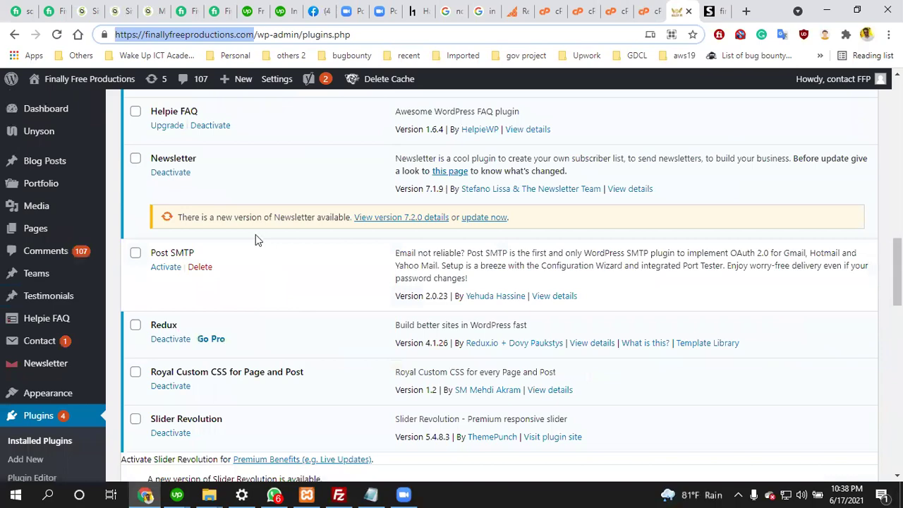
click(284, 381)
scroll(284, 339, up, 5)
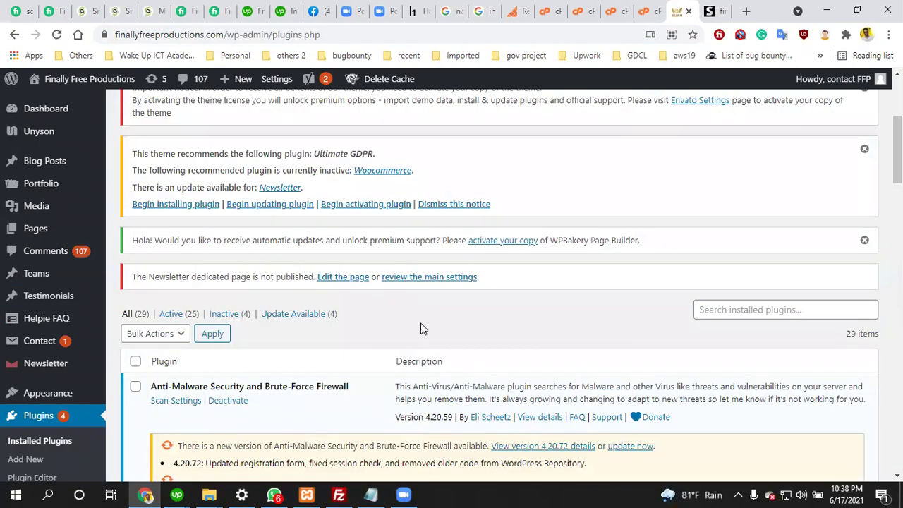
scroll(422, 329, up, 3)
Open the page for adding new plugins and enter wprdfecne as the search term
click(201, 152)
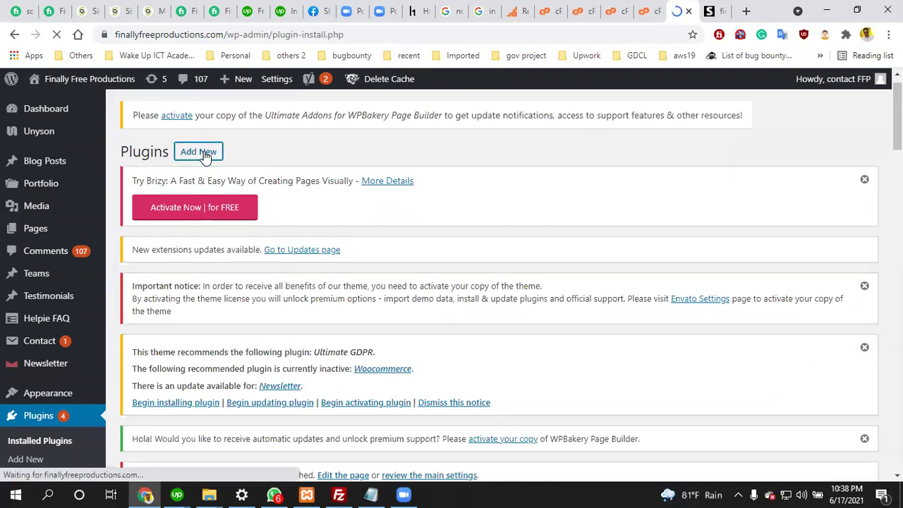
scroll(599, 369, down, 3)
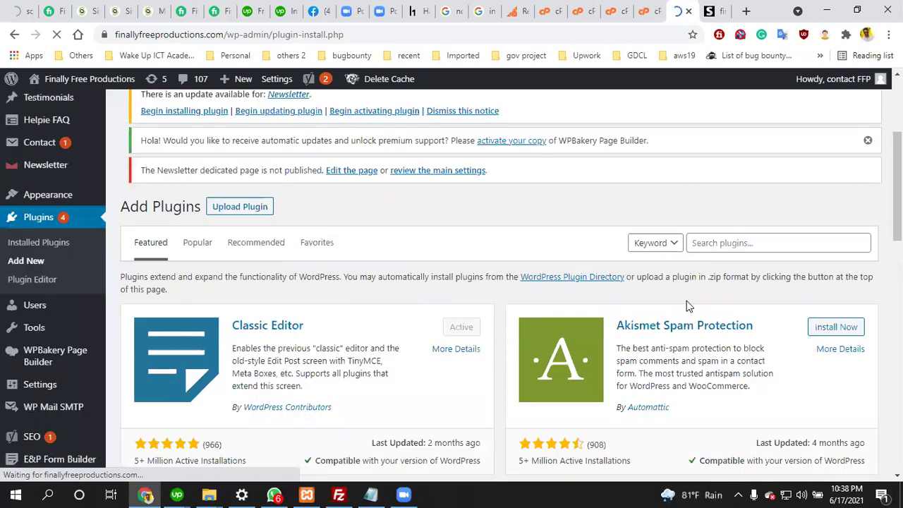
click(737, 244)
text(w)
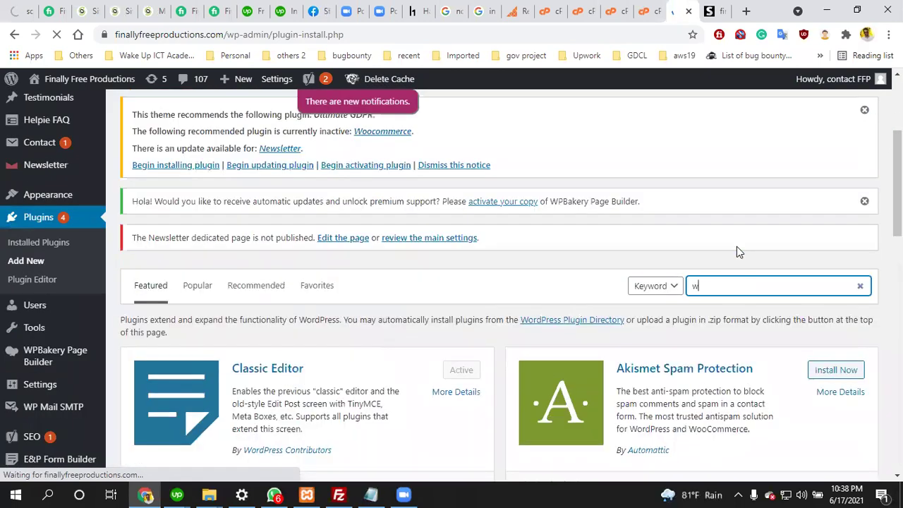
text(prdf)
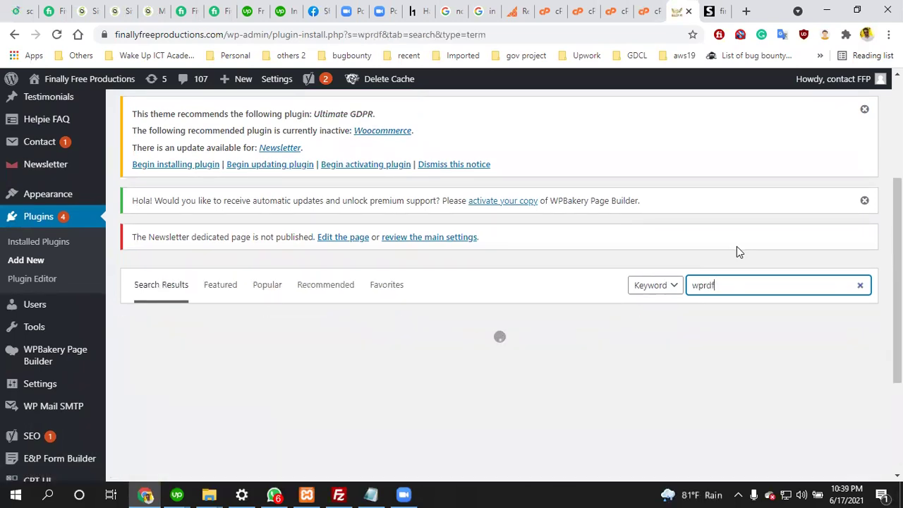
scroll(736, 252, down, 1)
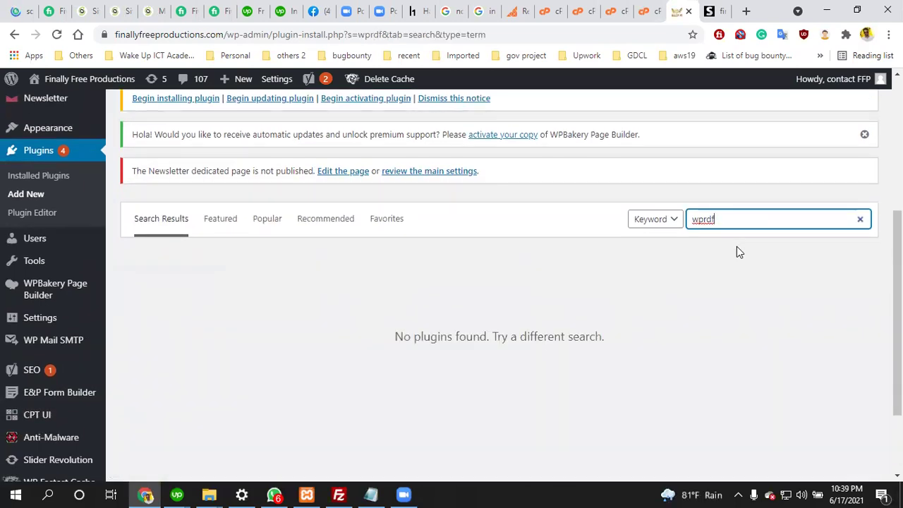
text(ecne)
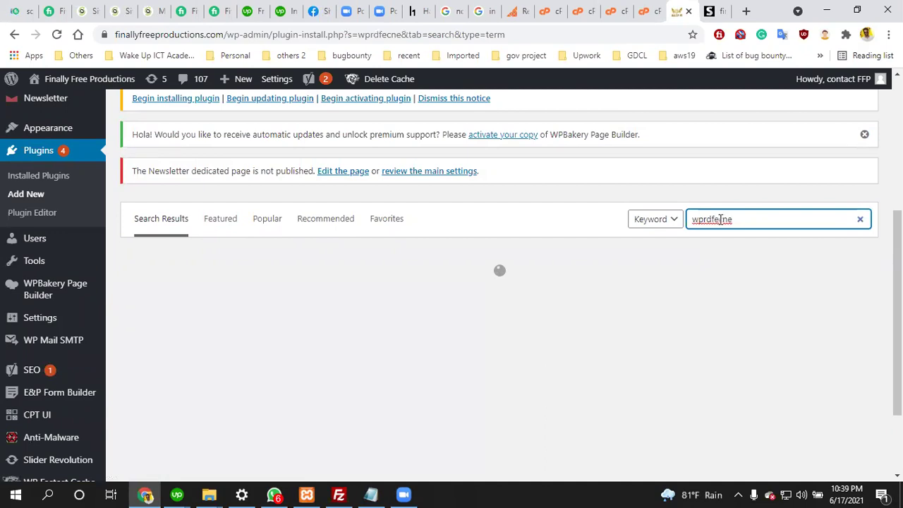
Correct the start of the plugin search term and shorten it to wordf
click(699, 220)
key(BackSpace)
text(o)
right_click(719, 216)
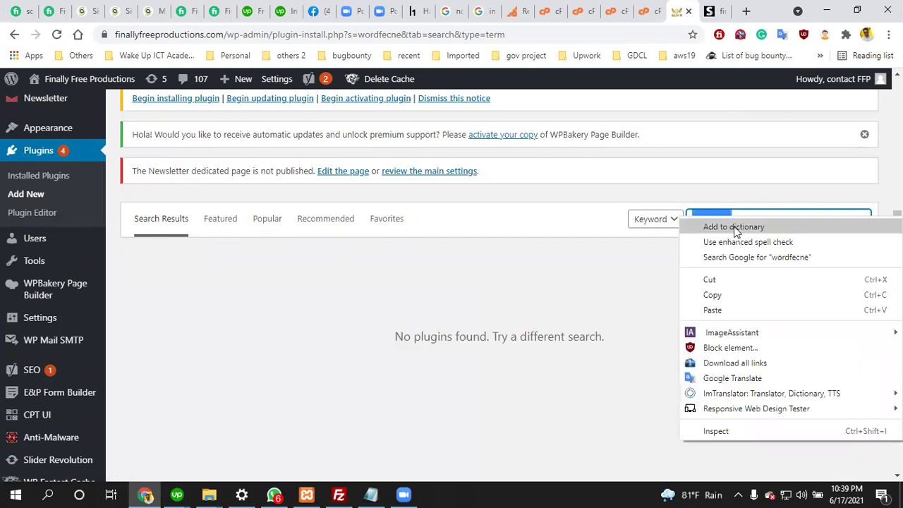
click(768, 218)
click(768, 219)
key(BackSpace)
key(BackSpace)
key(BackSpace)
key(BackSpace)
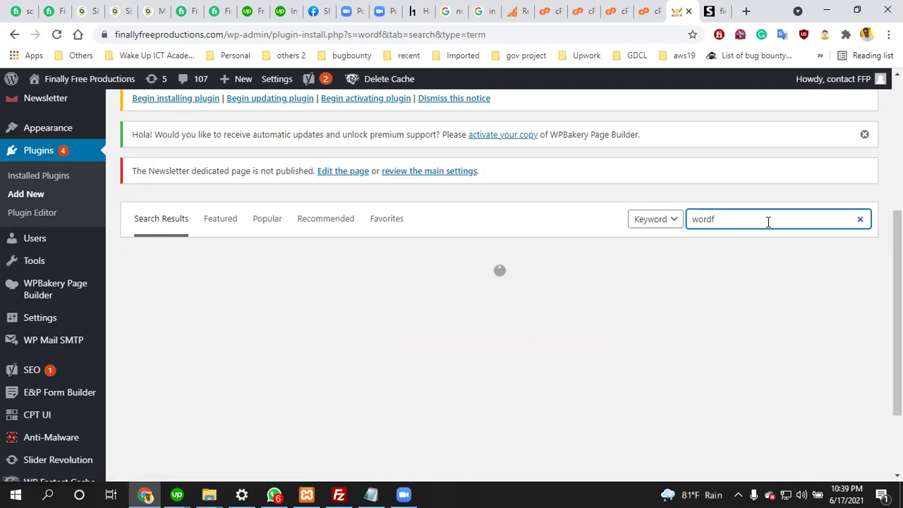
Complete the plugin search term as wordfence
scroll(233, 197, up, 3)
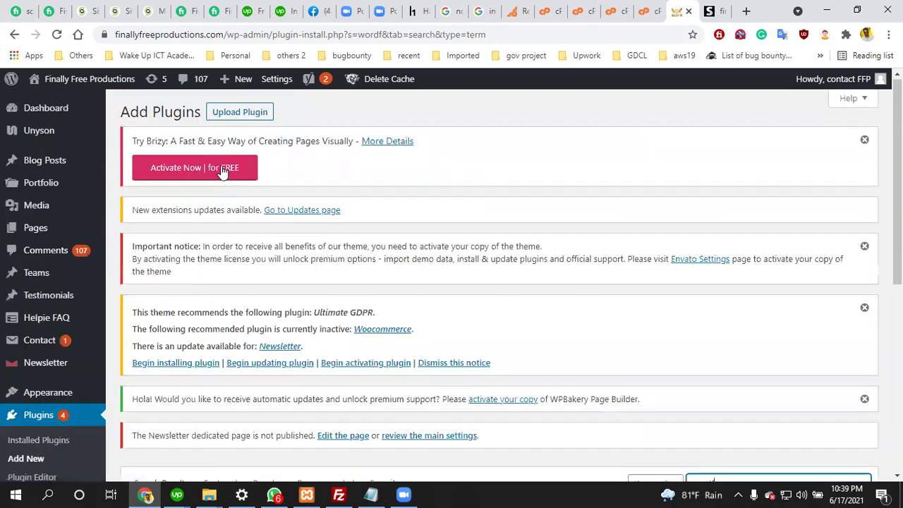
scroll(776, 339, down, 2)
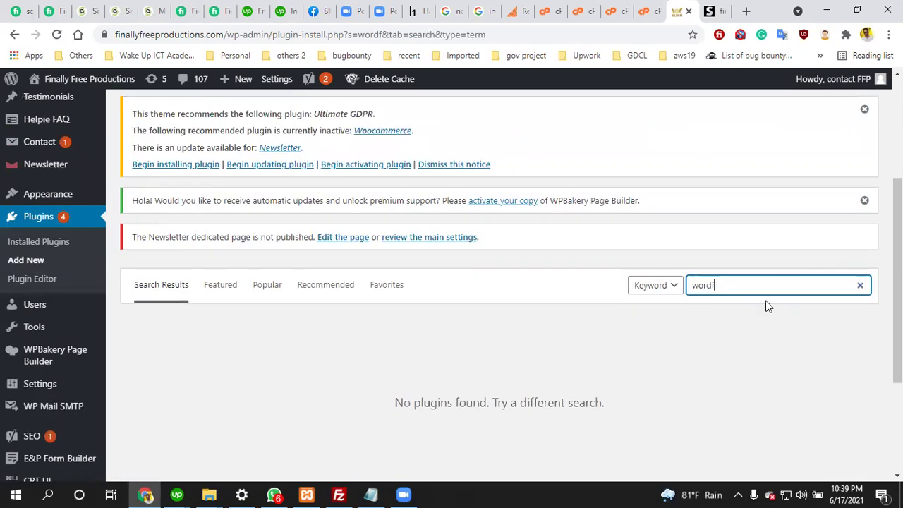
text(ence)
Copy the term wordfence, look it up on Google in a new tab and highlight the plugin's name in the first result
double_click(727, 285)
key(ctrl+c)
click(746, 11)
right_click(560, 34)
click(607, 135)
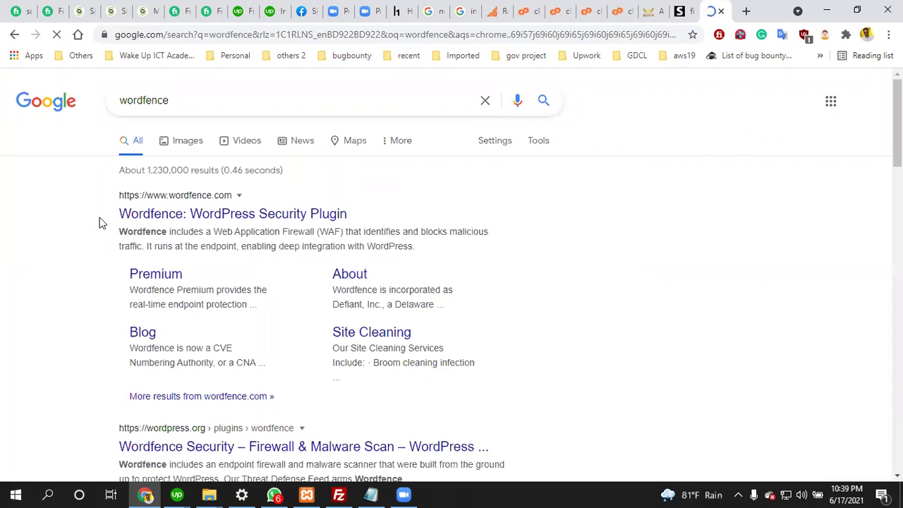
drag(118, 215, 184, 217)
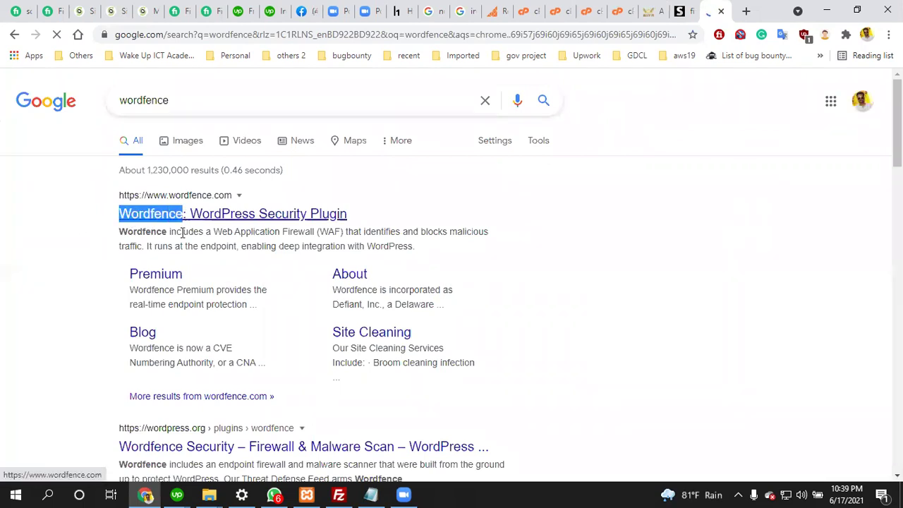
Close the Google results tab and return to the WordPress plugin search results
click(643, 8)
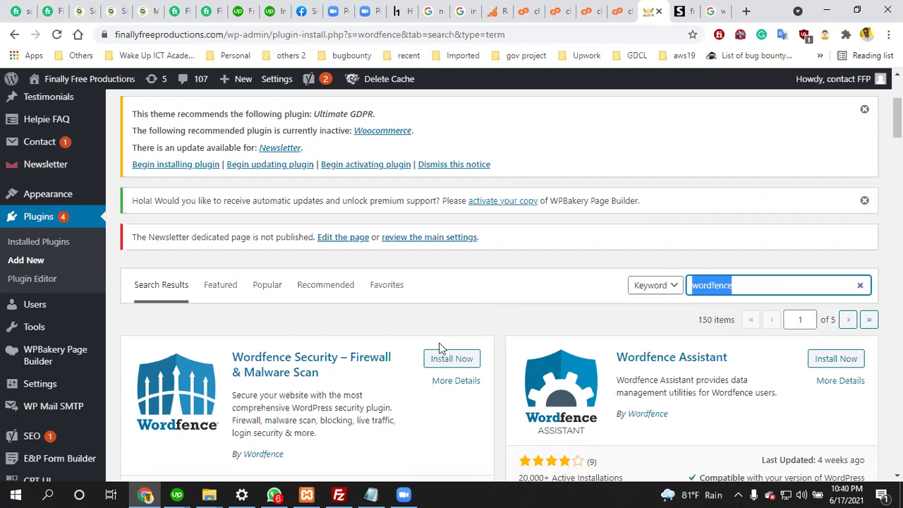
click(713, 11)
key(ctrl+w)
click(669, 14)
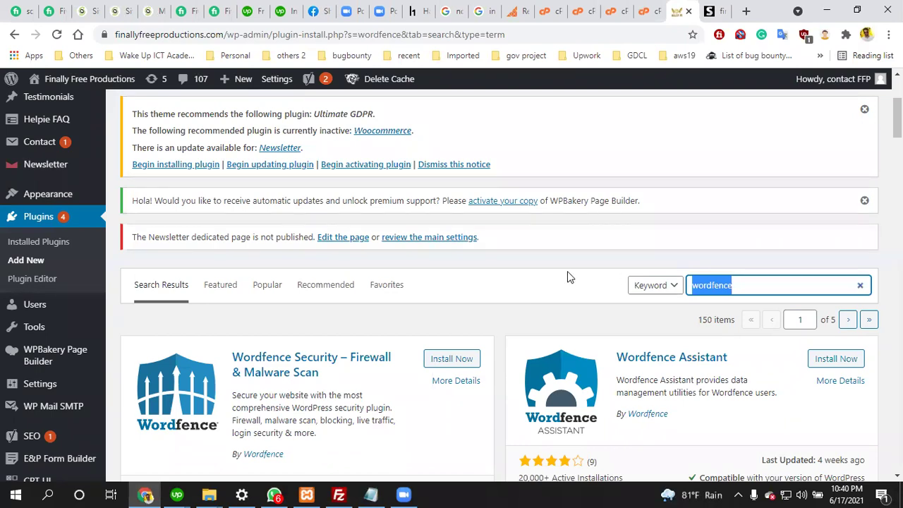
Install and activate the Wordfence Security – Firewall & Malware Scan plugin
scroll(567, 273, down, 2)
mouse_move(44, 392)
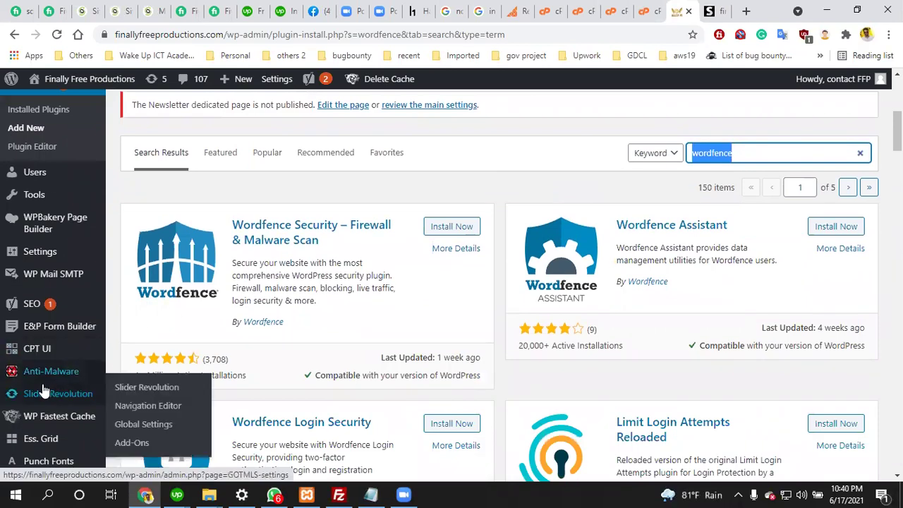
mouse_move(63, 381)
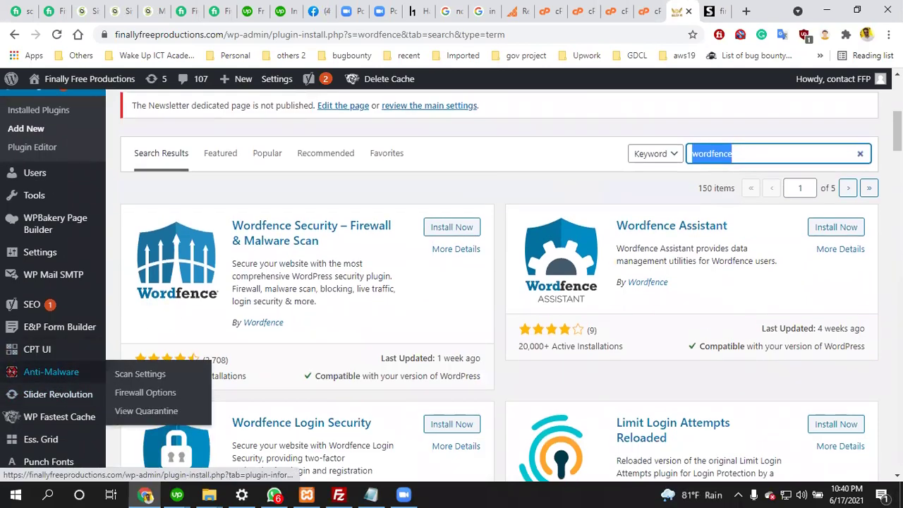
scroll(542, 306, up, 2)
click(450, 359)
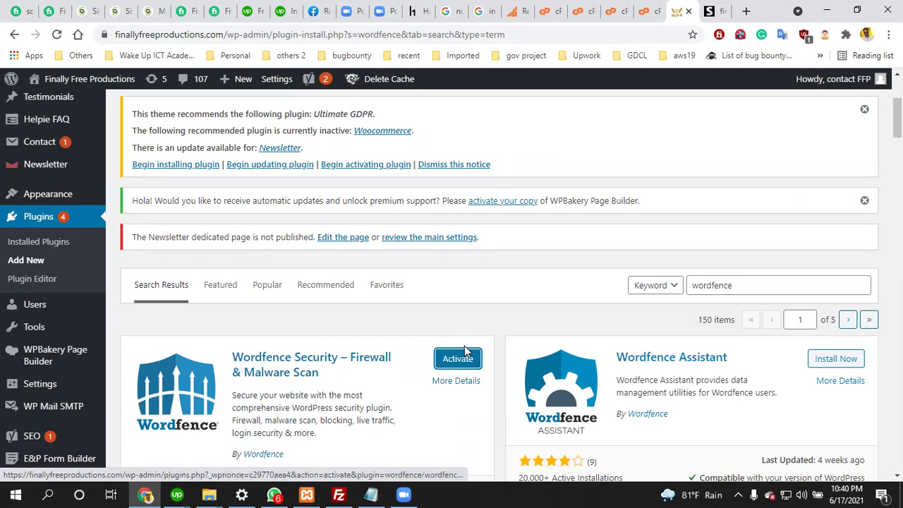
click(464, 360)
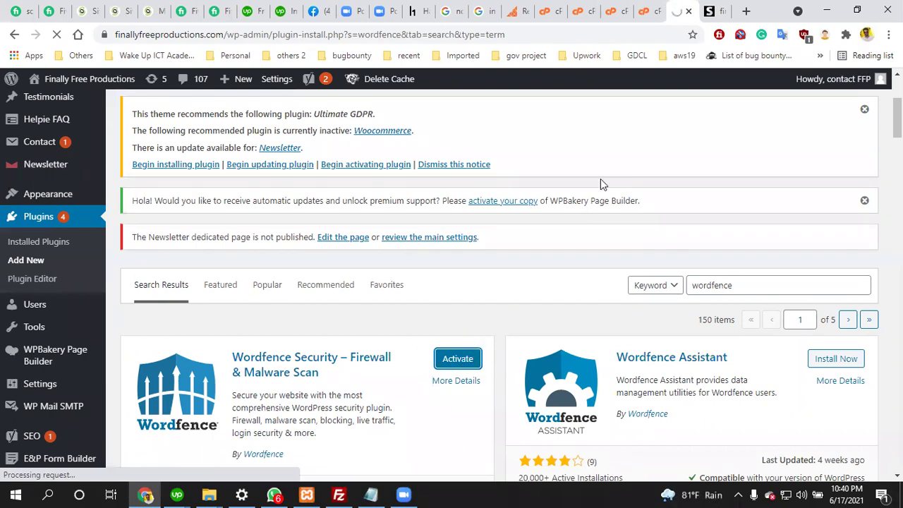
Open VirusTotal in a new tab and bring up its file upload form
click(476, 31)
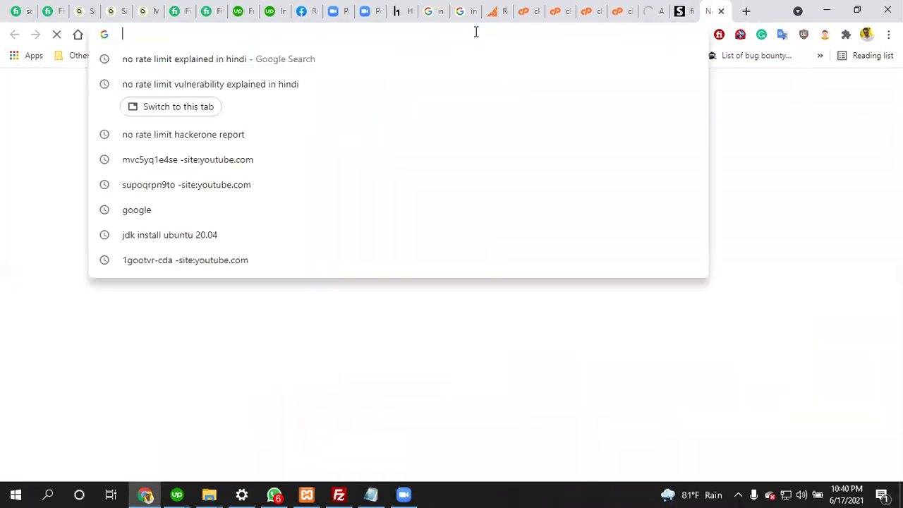
text(vo)
key(BackSpace)
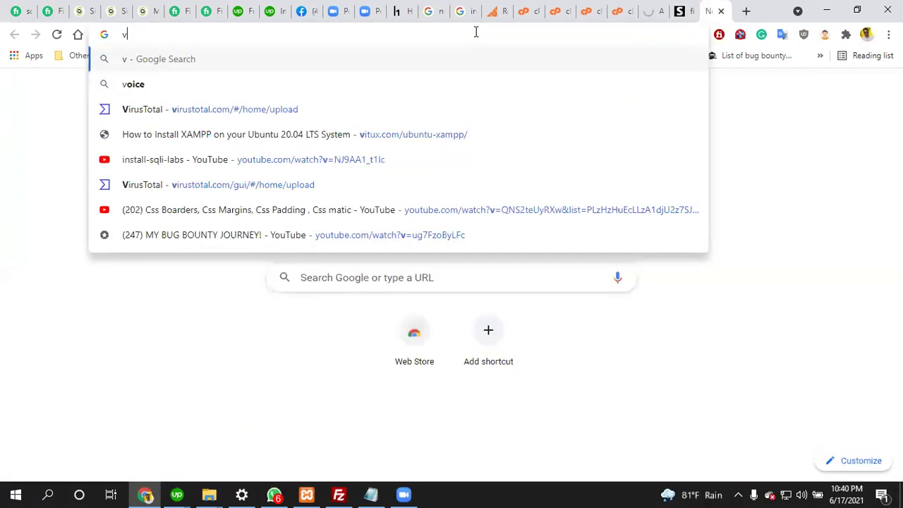
text(i)
key(Return)
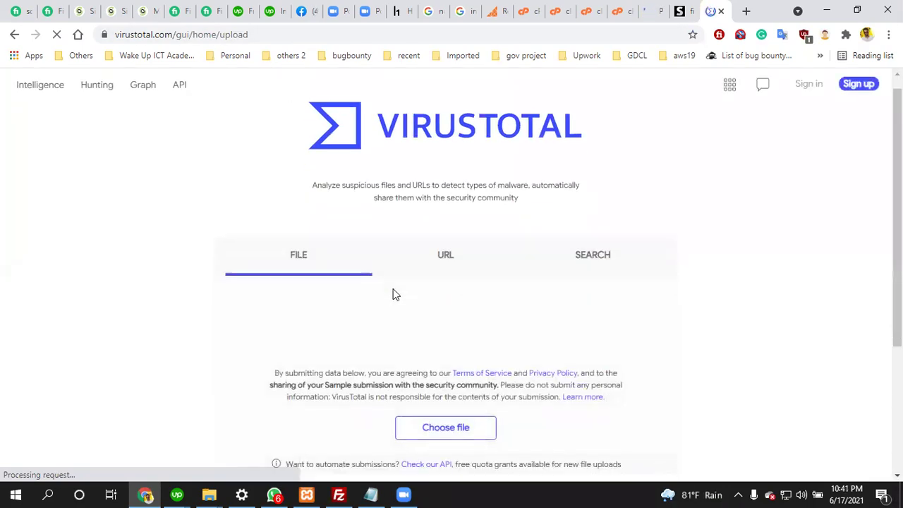
scroll(438, 304, down, 2)
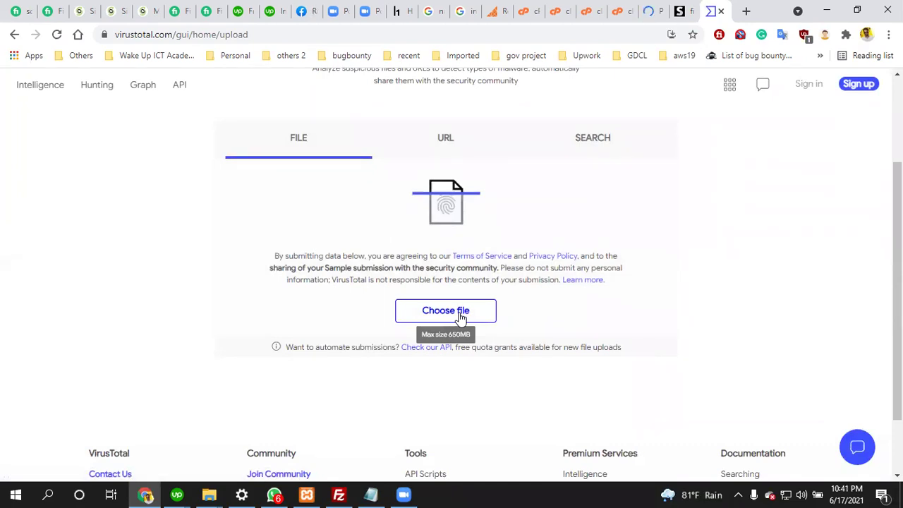
Return from the Sucuri results to the site's WordPress admin and open the Wordfence Scan page
click(683, 11)
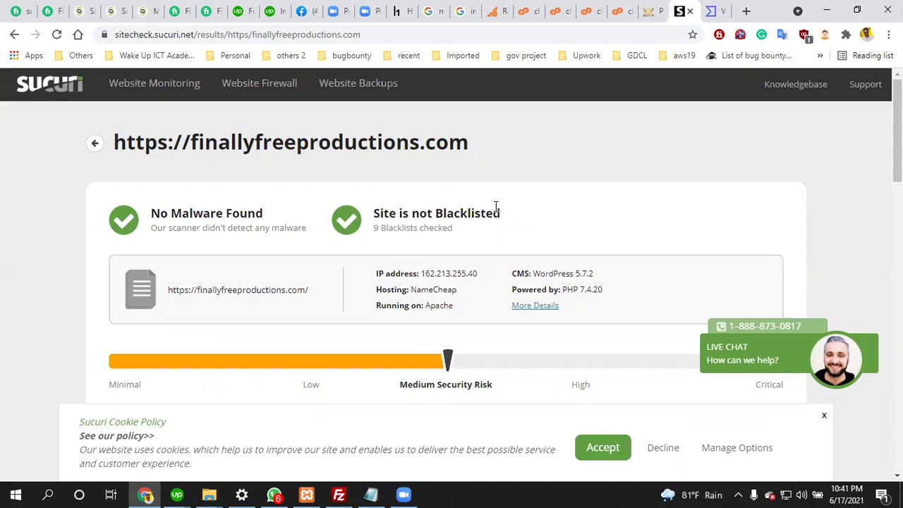
click(648, 12)
scroll(494, 243, down, 10)
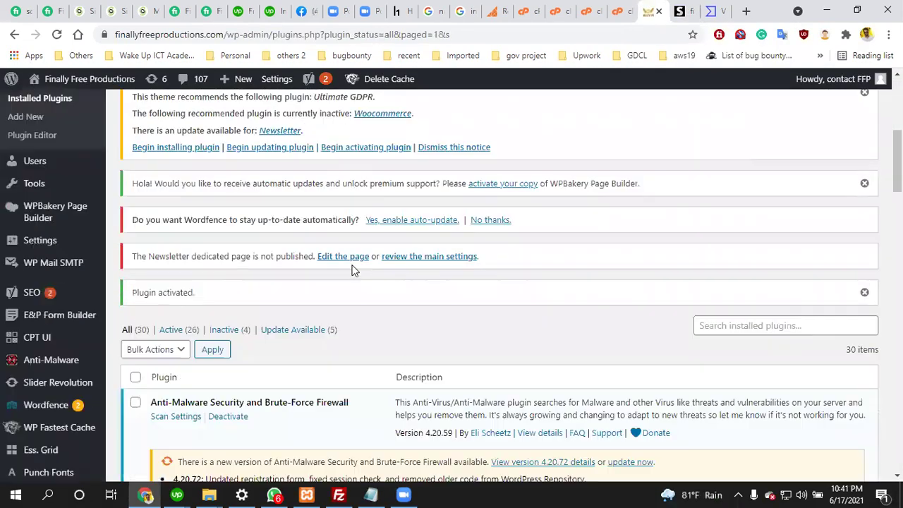
mouse_move(44, 353)
click(121, 350)
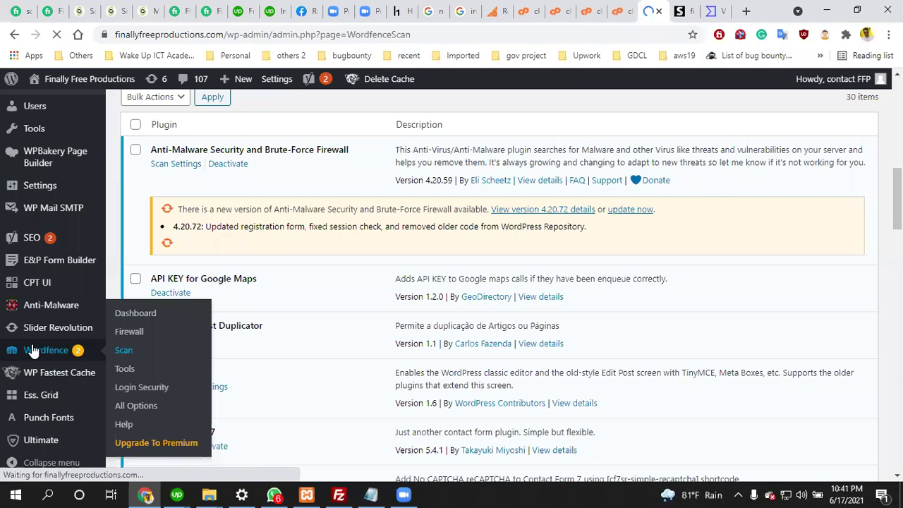
Start a new Wordfence scan of the site and follow its progress through the scan stages
scroll(494, 297, down, 5)
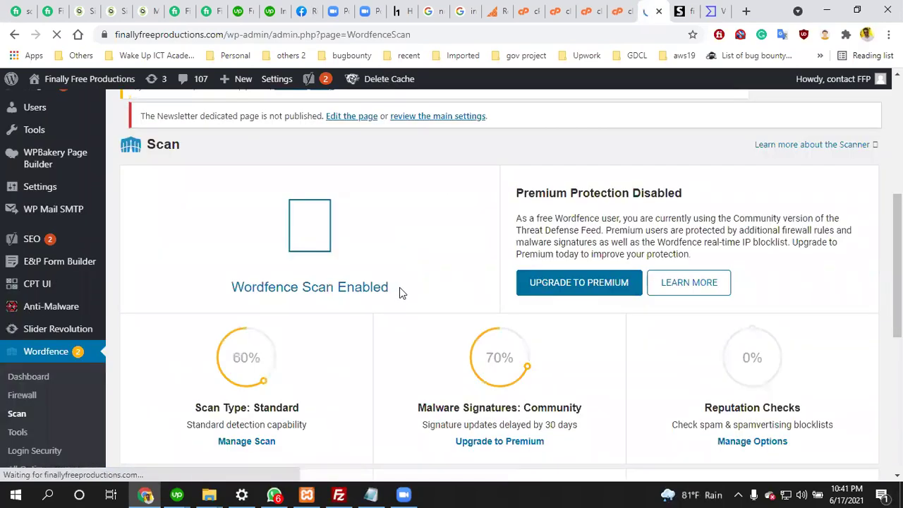
scroll(400, 287, down, 5)
scroll(332, 261, up, 1)
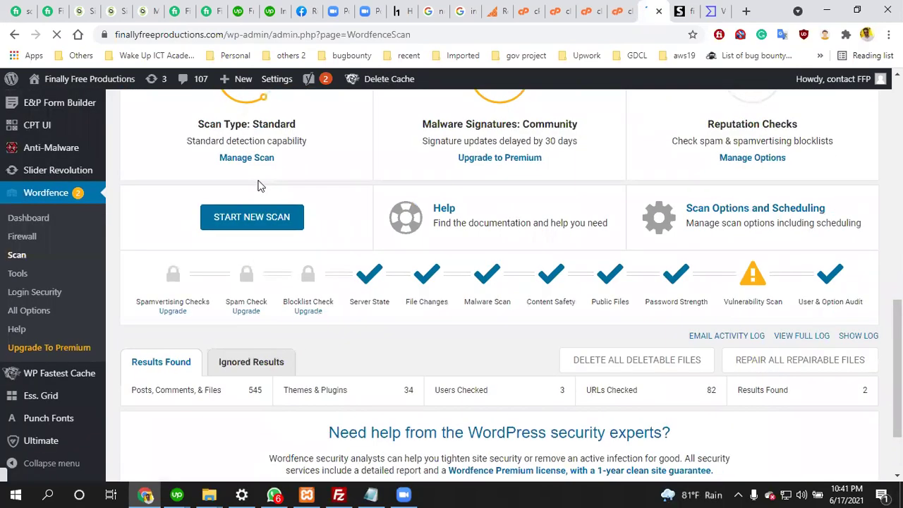
click(259, 225)
scroll(310, 233, down, 2)
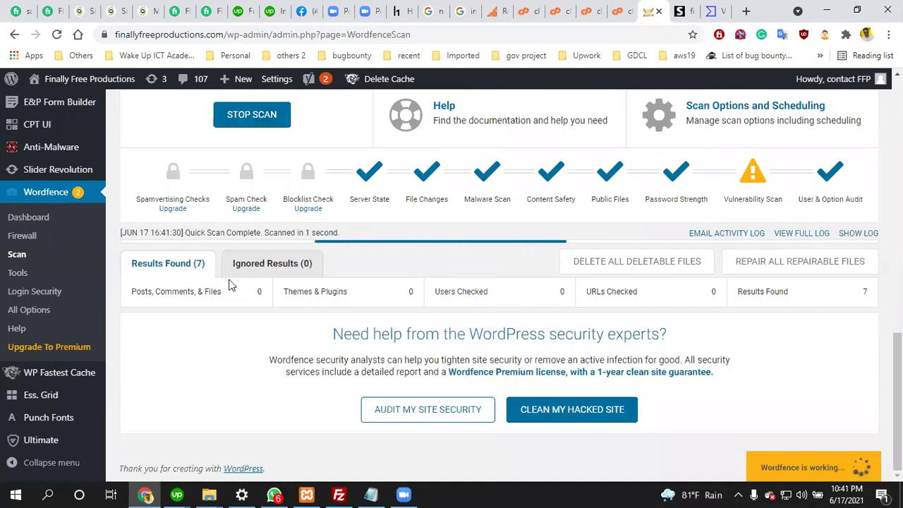
scroll(65, 174, up, 1)
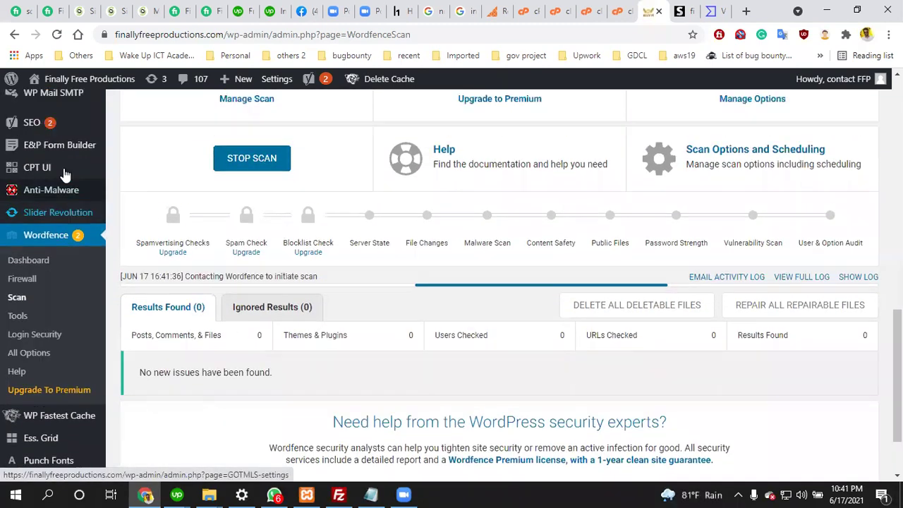
scroll(65, 174, up, 2)
mouse_move(46, 129)
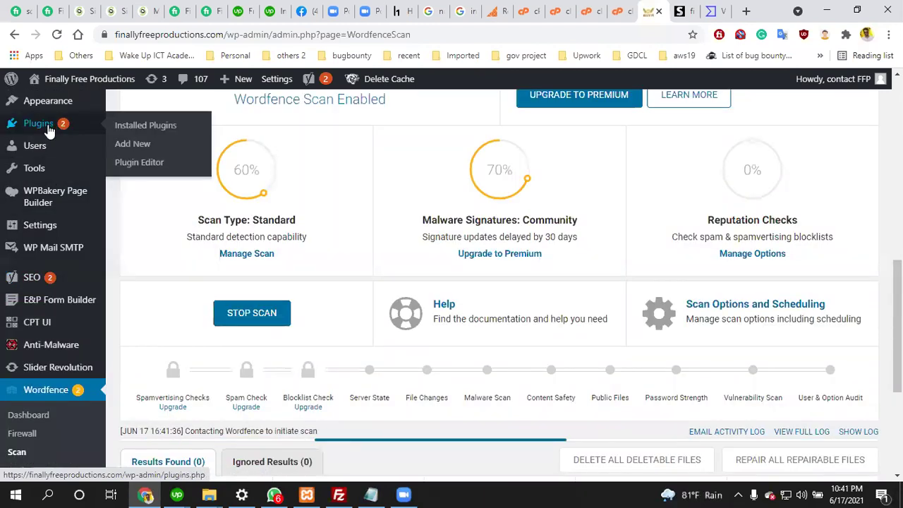
scroll(48, 132, down, 3)
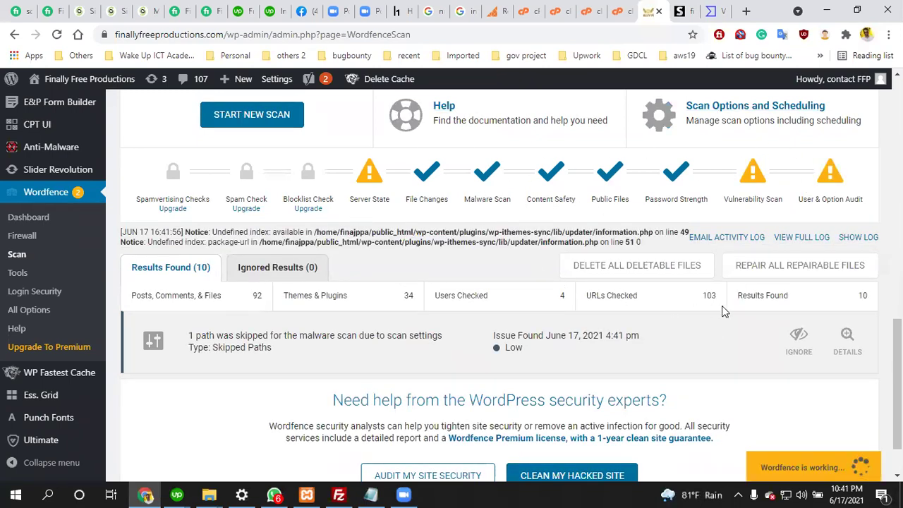
Expand the details of the skipped-paths issue in the scan results and highlight the skipped path ~/payment
click(847, 340)
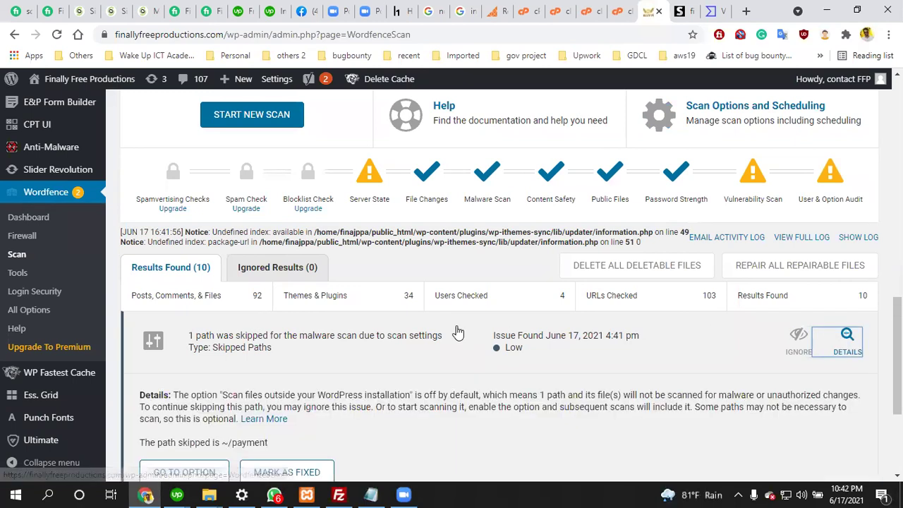
scroll(457, 332, down, 1)
click(176, 377)
drag(188, 378, 266, 377)
scroll(802, 207, up, 1)
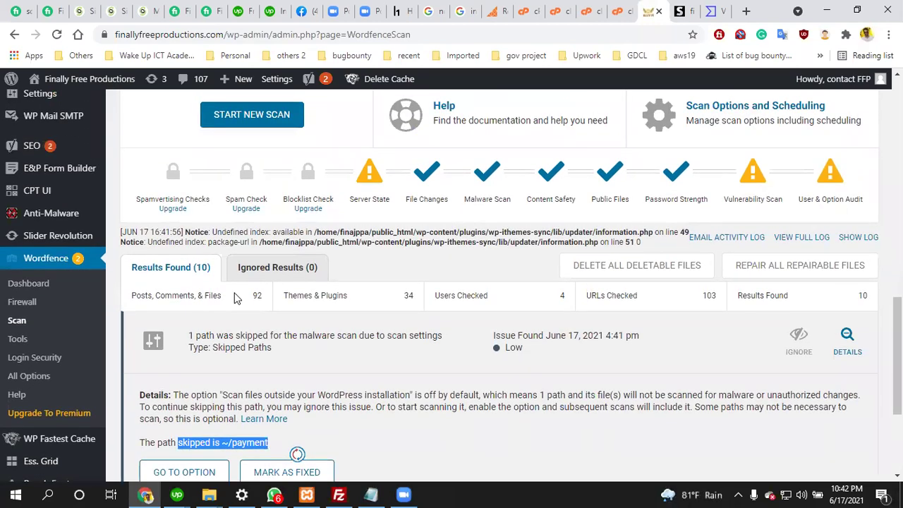
scroll(229, 282, down, 2)
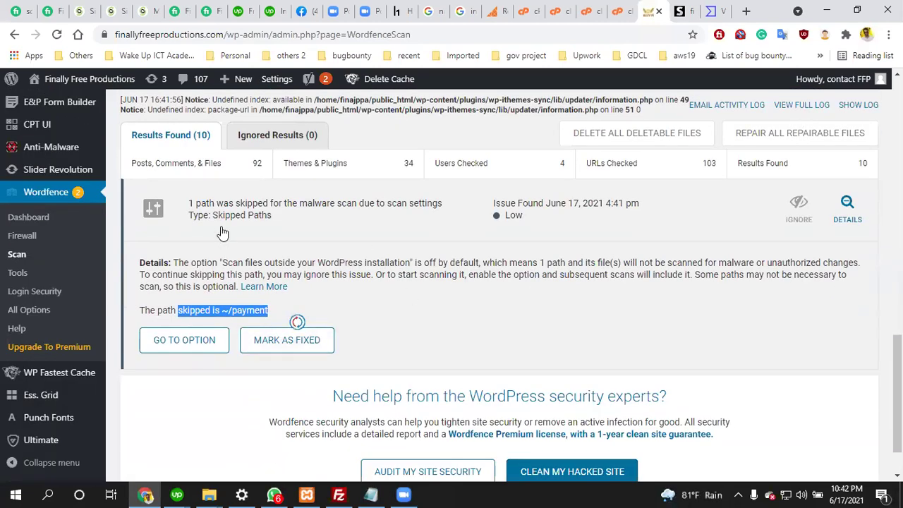
scroll(222, 233, up, 4)
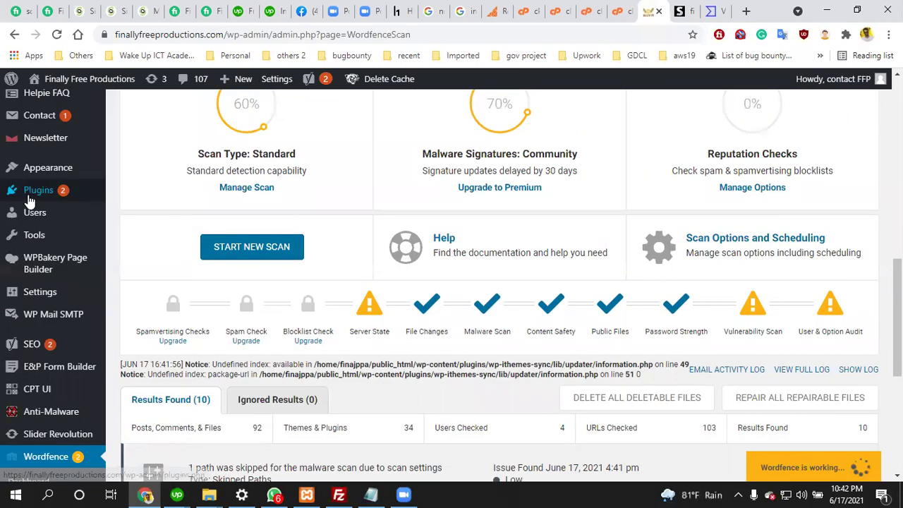
mouse_move(43, 196)
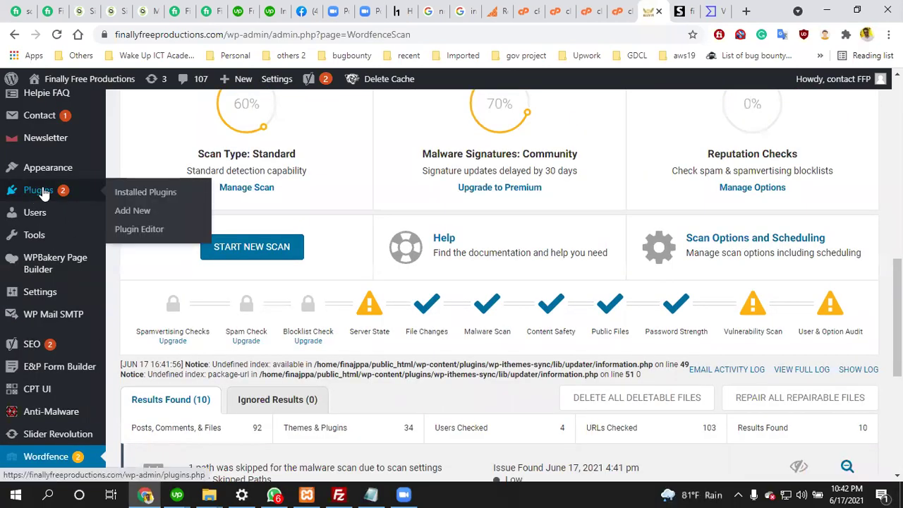
scroll(749, 196, down, 2)
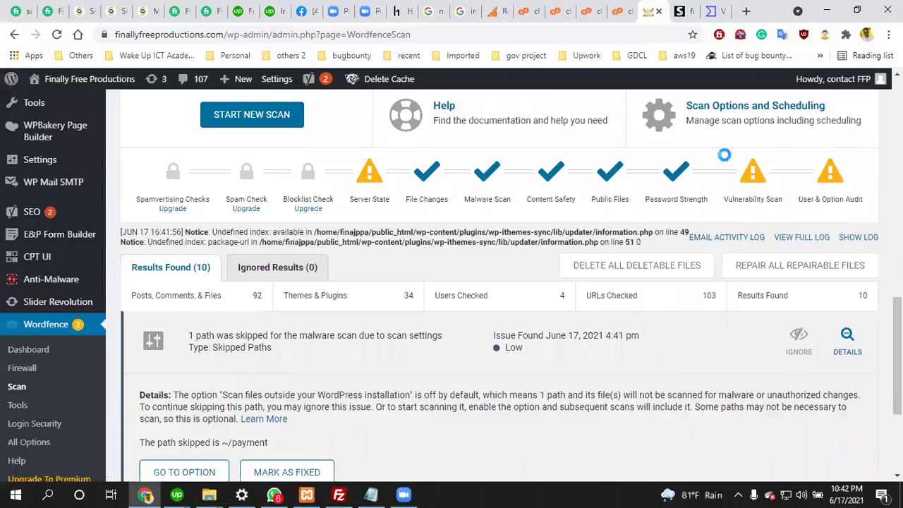
key(Print)
drag(718, 152, 797, 216)
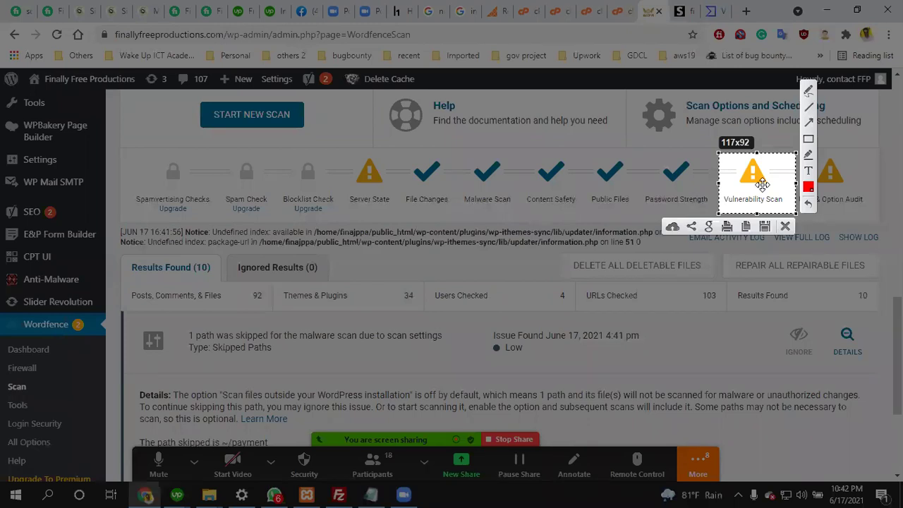
click(785, 227)
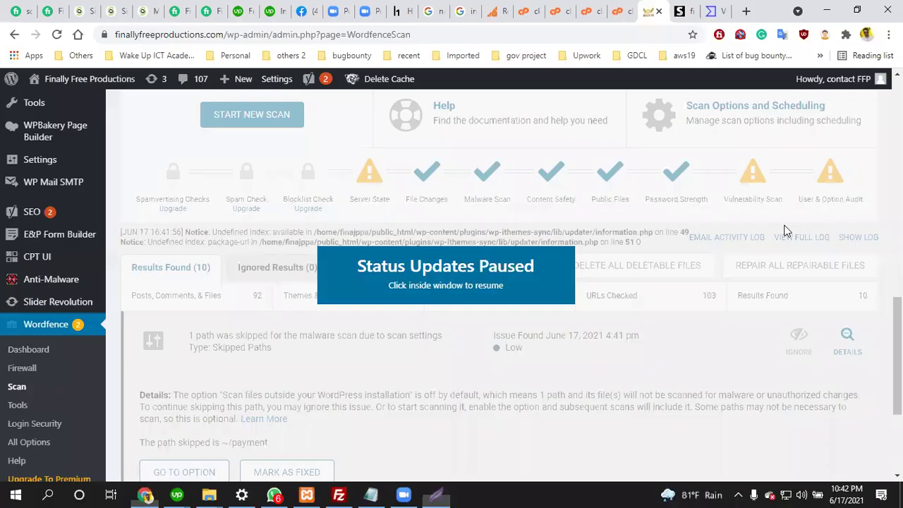
Check the local server modules in the XAMPP Control Panel and return to Chrome
click(306, 494)
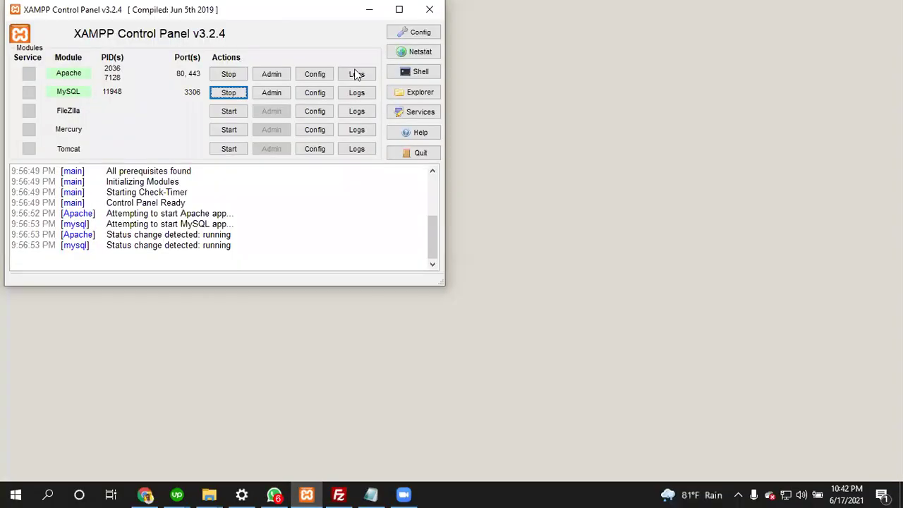
click(356, 74)
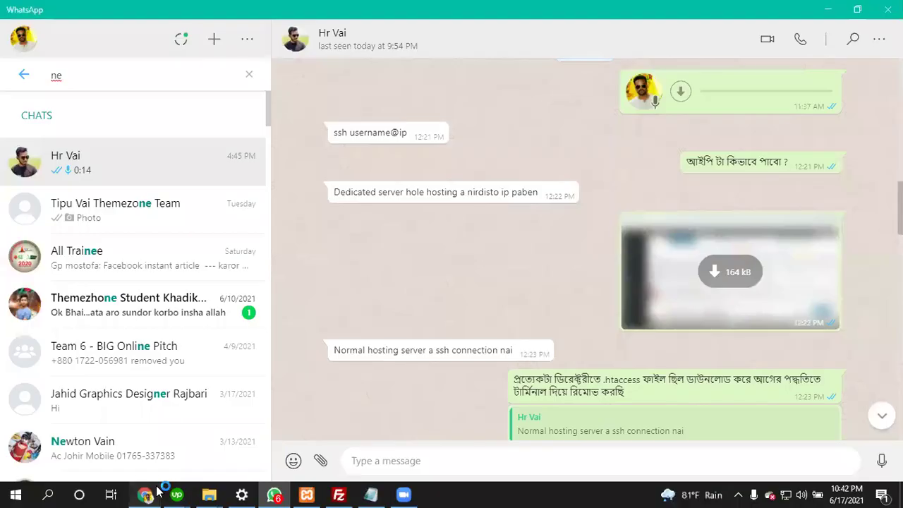
click(146, 494)
Load the local WordPress dashboard at localhost/wordfence03/wp-admin/ in a new browser tab
key(ctrl+t)
click(552, 34)
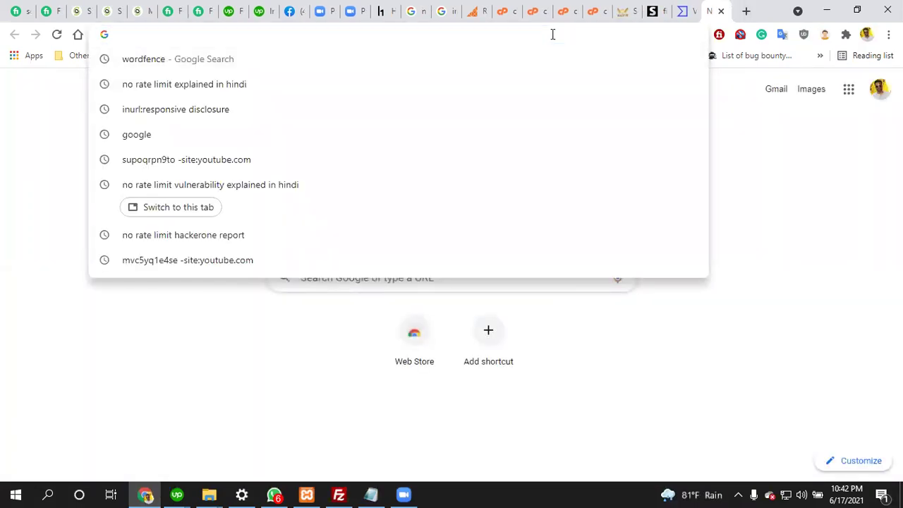
text(lo)
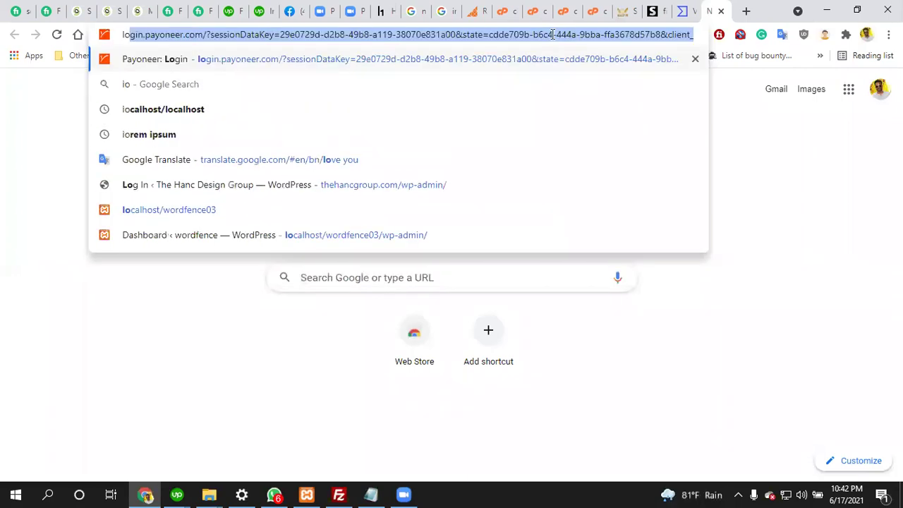
text(cal)
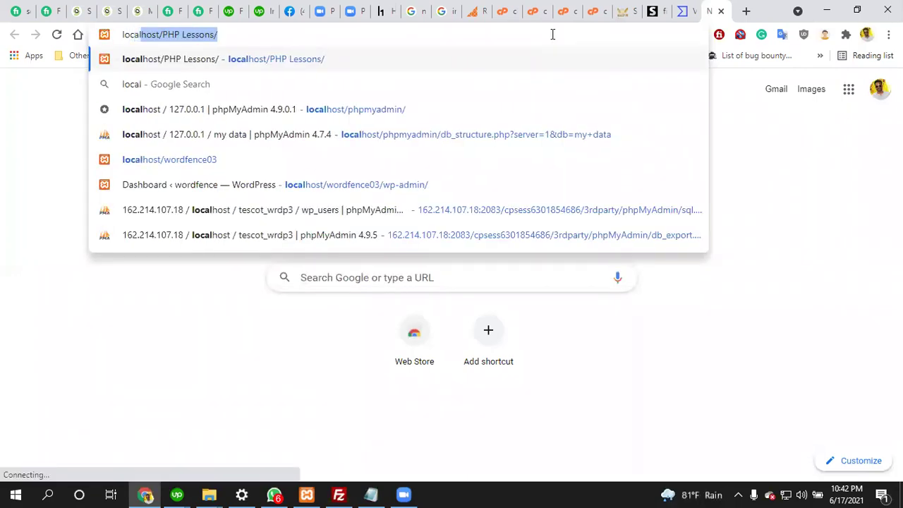
key(Right)
key(BackSpace)
key(BackSpace)
key(BackSpace)
key(BackSpace)
key(BackSpace)
key(BackSpace)
key(BackSpace)
key(BackSpace)
key(BackSpace)
key(BackSpace)
key(BackSpace)
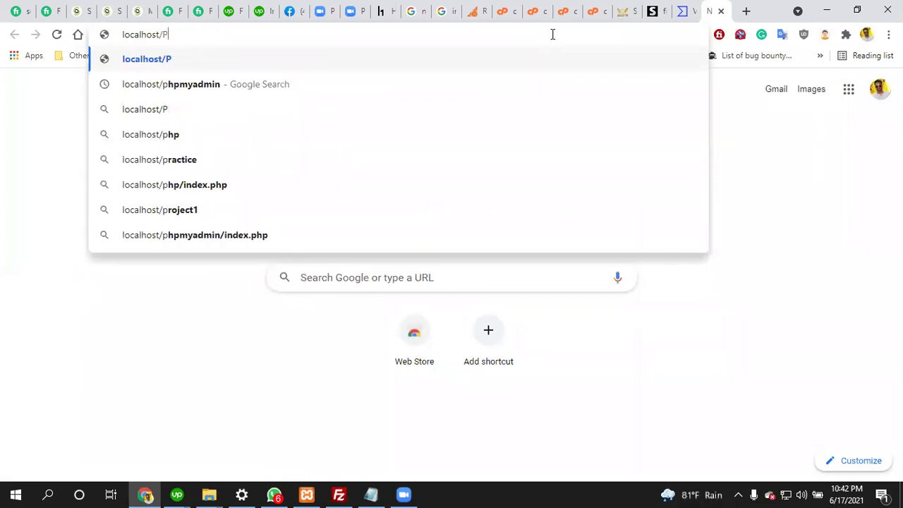
key(BackSpace)
text(w)
key(Down)
key(Down)
key(Down)
key(Down)
key(Down)
key(Down)
key(Return)
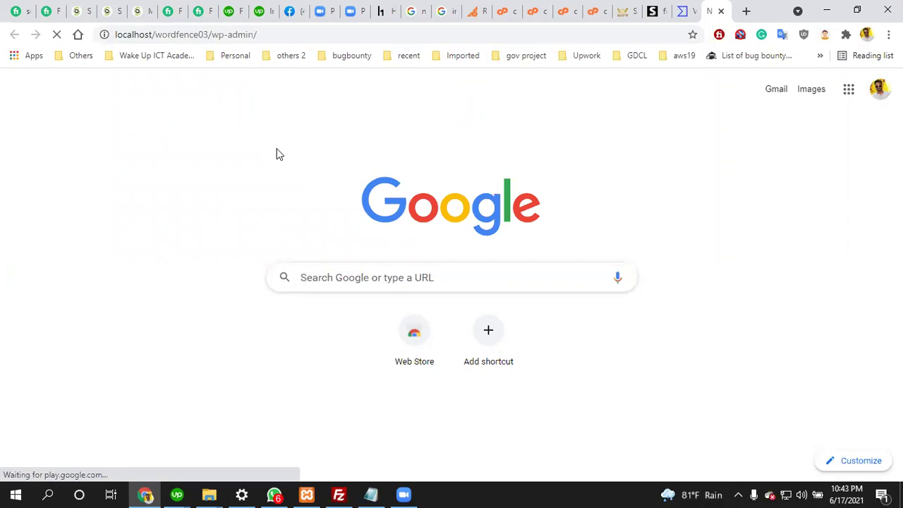
Look at the XAMPP Control Panel again while the local dashboard loads, and go back to Chrome
click(830, 13)
click(830, 11)
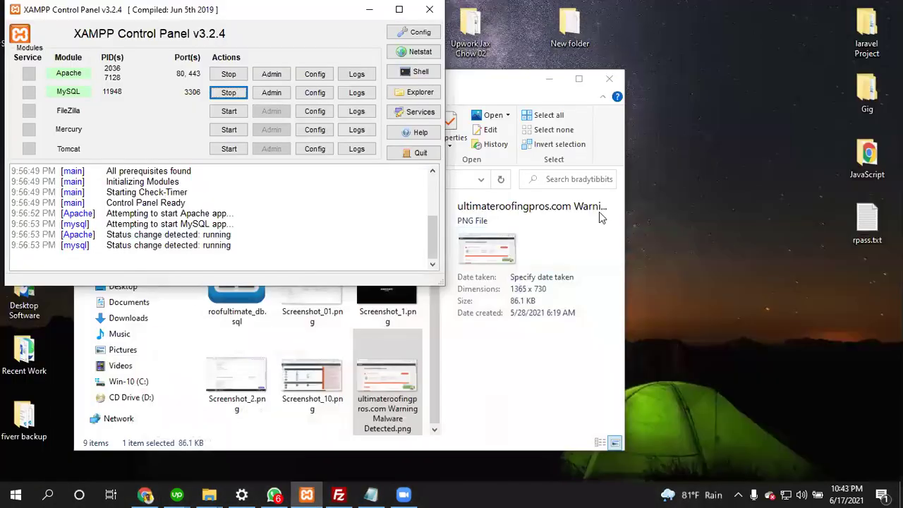
key(alt+Tab)
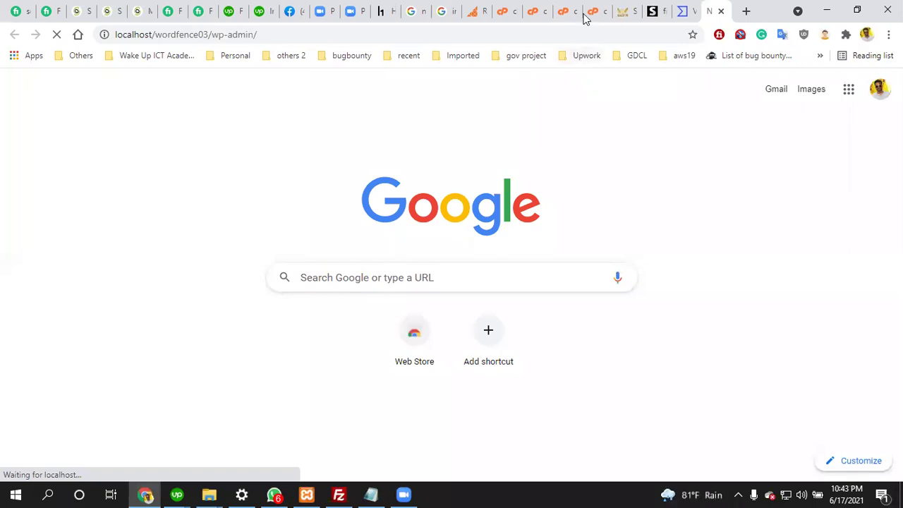
Go to the hosting account's cPanel main page and open phpMyAdmin from the Databases section in a new tab
click(562, 12)
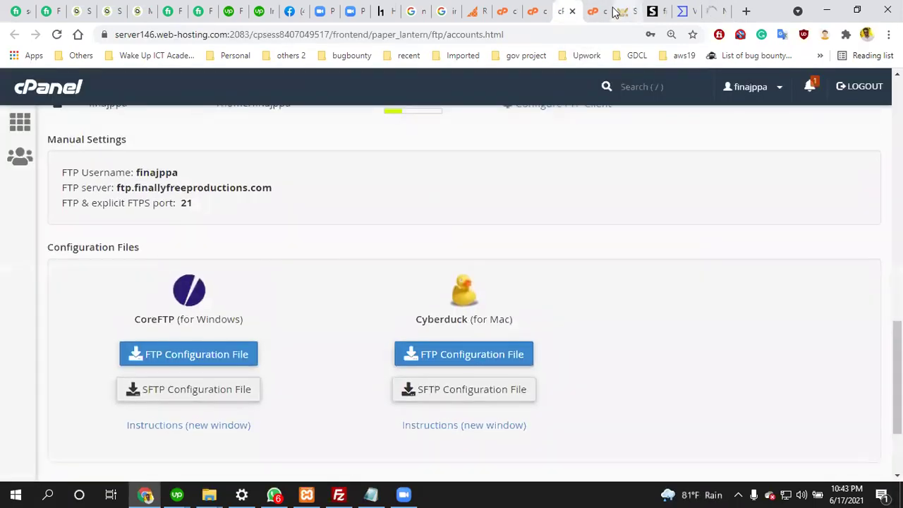
click(591, 12)
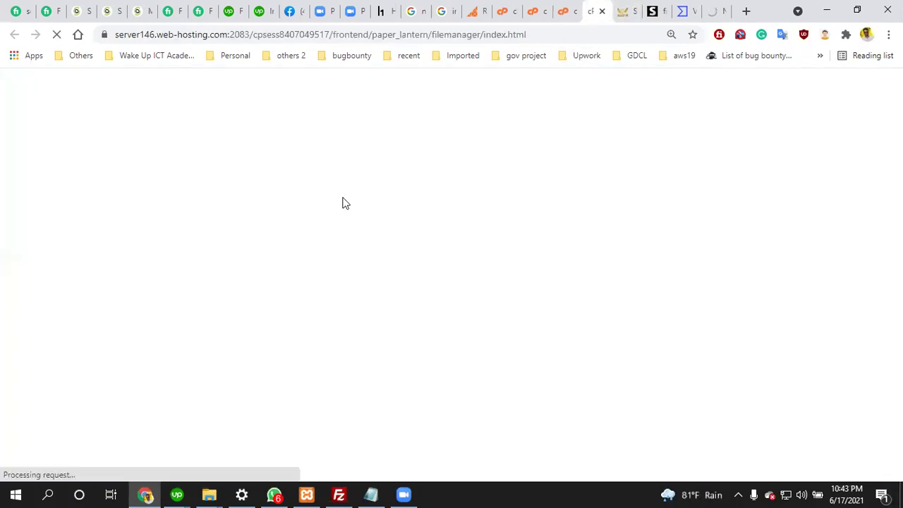
click(530, 12)
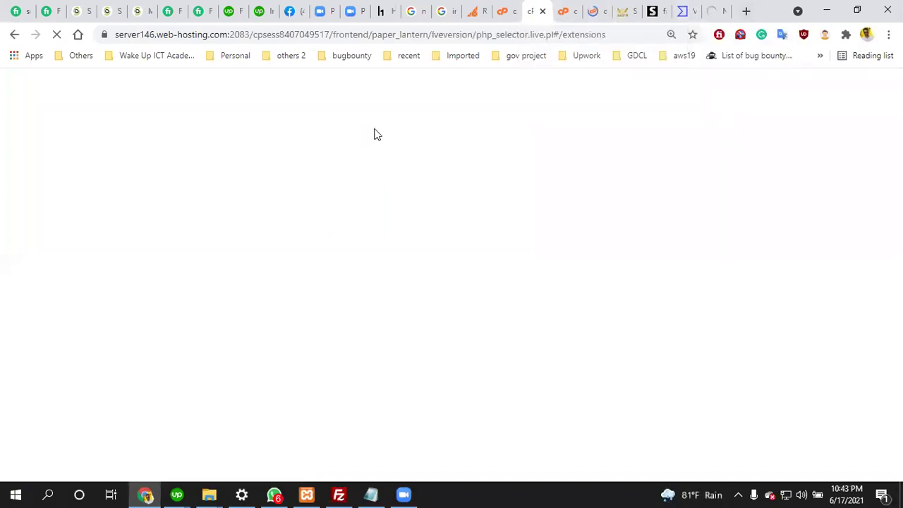
click(504, 12)
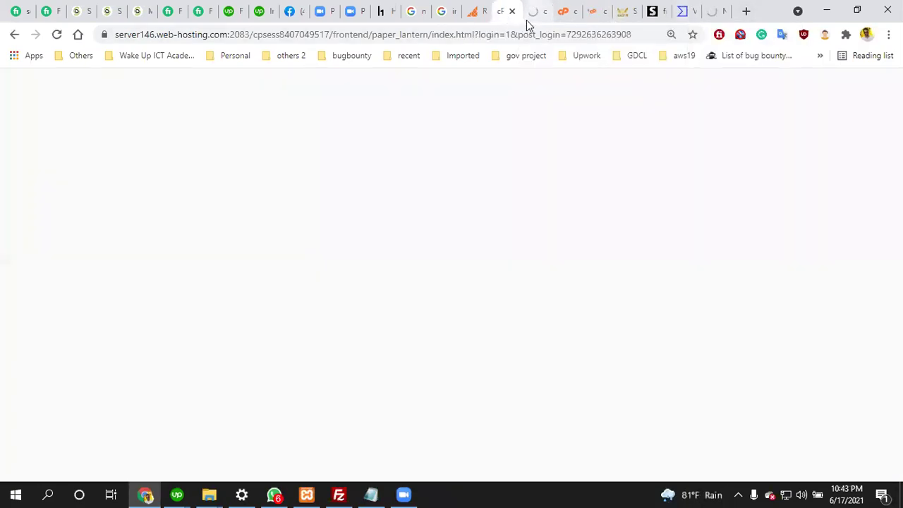
scroll(194, 271, down, 3)
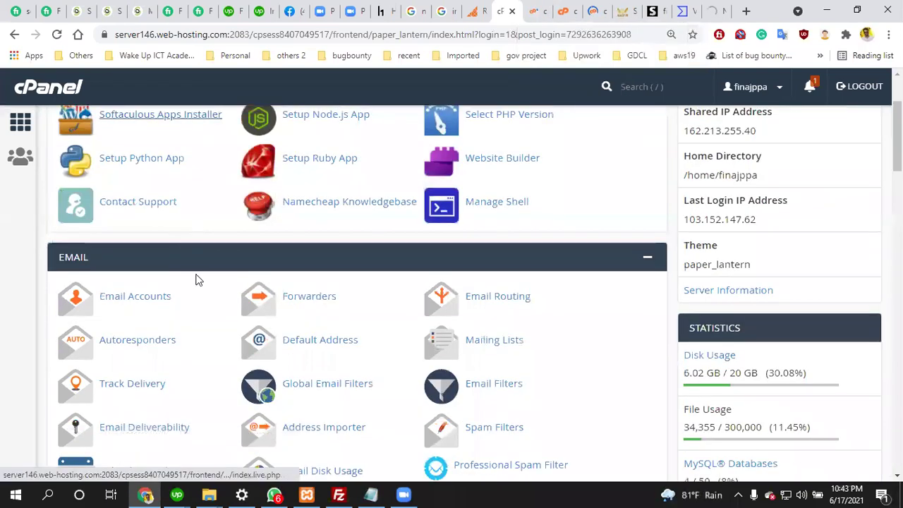
scroll(201, 289, down, 8)
scroll(115, 212, up, 2)
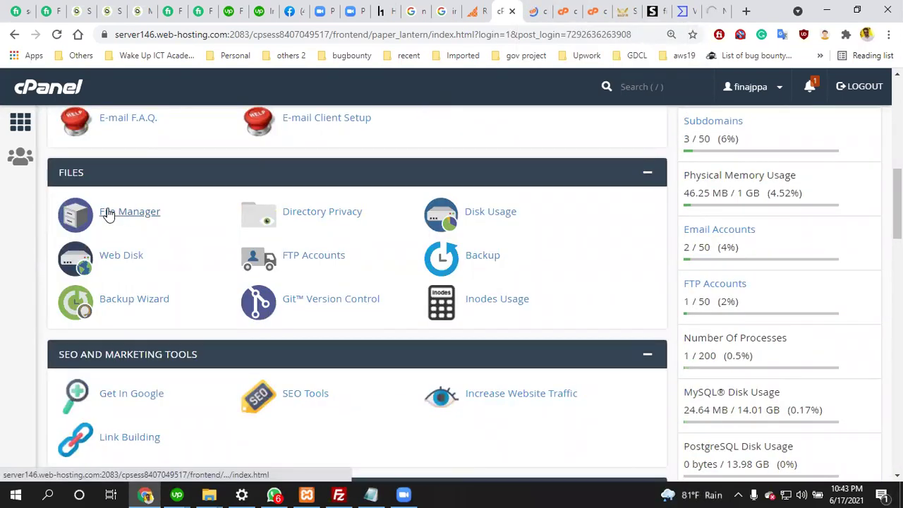
scroll(268, 254, down, 4)
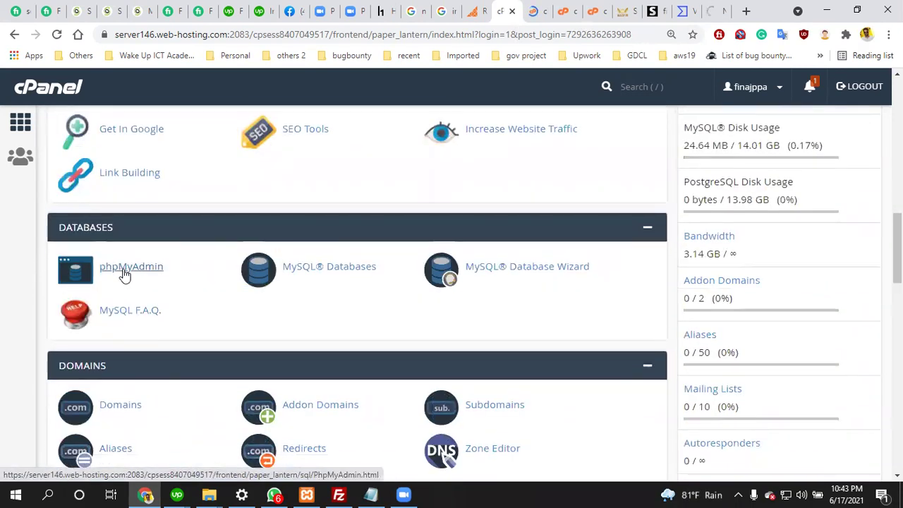
right_click(125, 274)
click(155, 279)
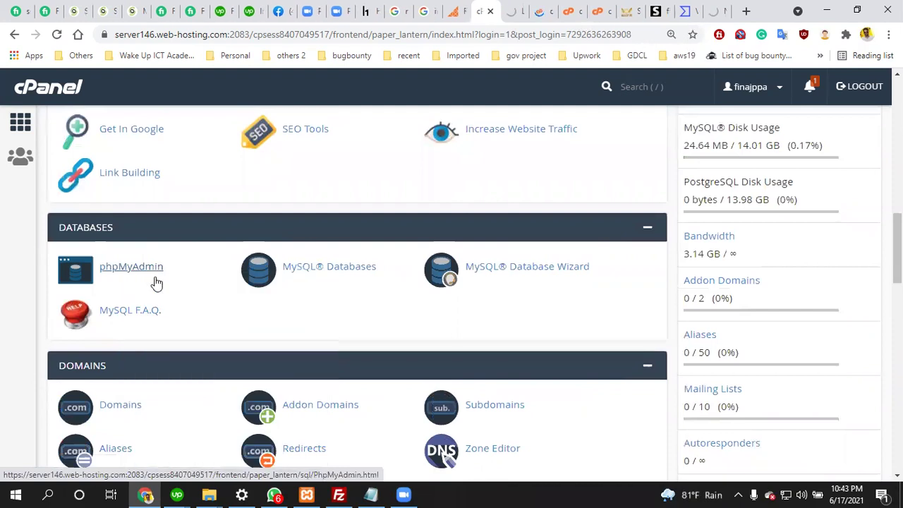
Find Cron Jobs in the Advanced section of the cPanel main page and open it in a new tab
scroll(466, 283, down, 3)
scroll(506, 268, down, 5)
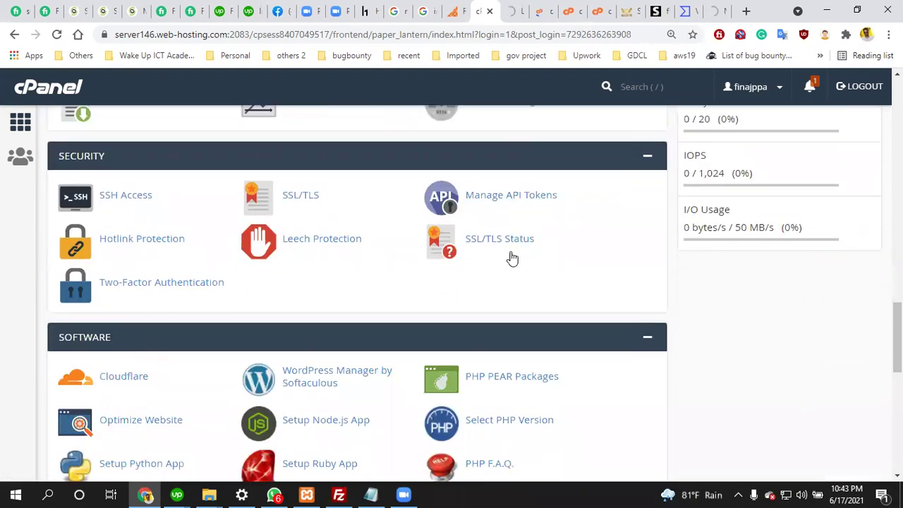
scroll(366, 222, down, 2)
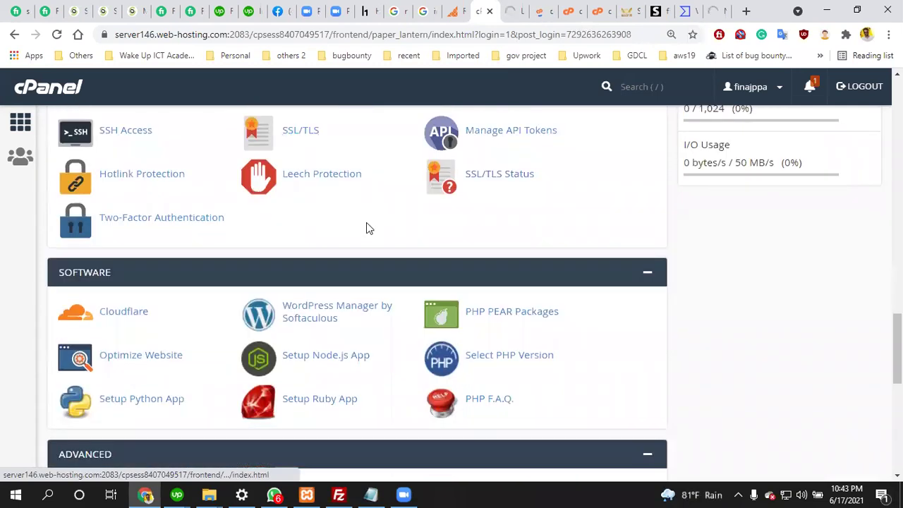
scroll(446, 266, down, 3)
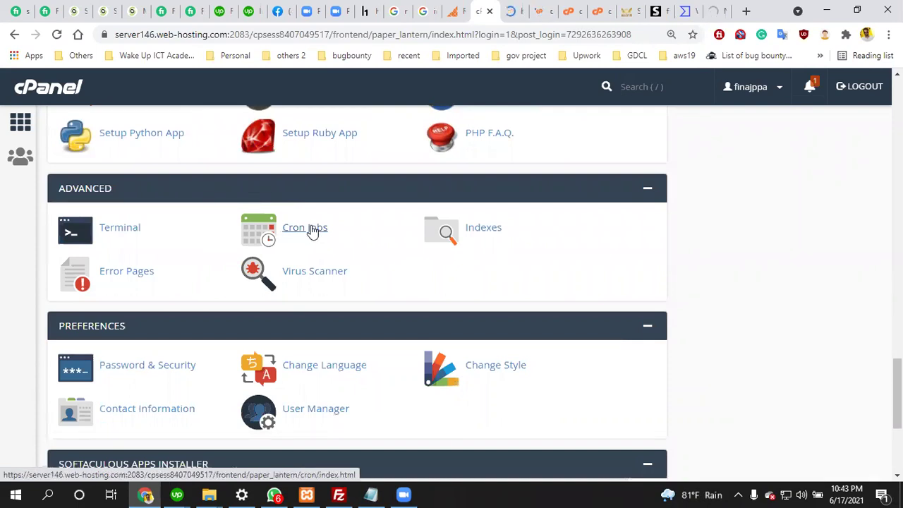
right_click(332, 234)
click(345, 237)
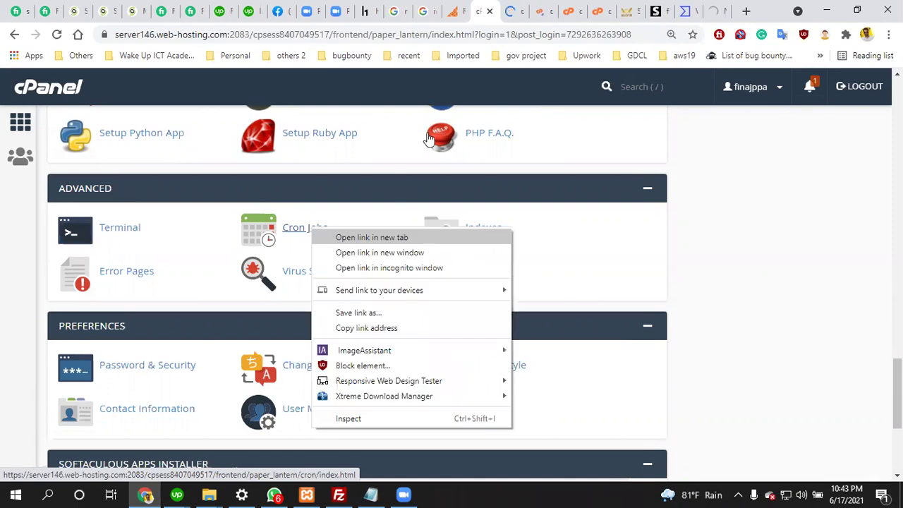
click(524, 17)
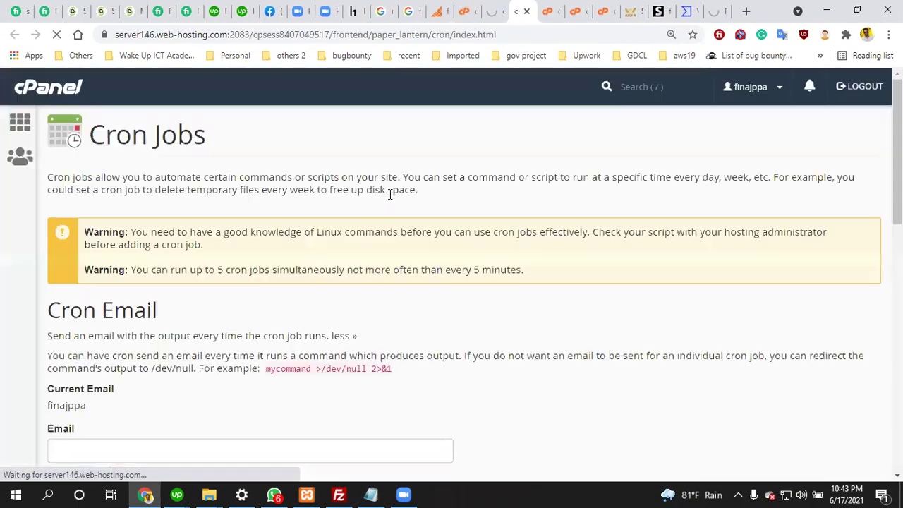
Check the Current Cron Jobs list for scheduled commands and close the Cron Jobs page
scroll(208, 297, down, 10)
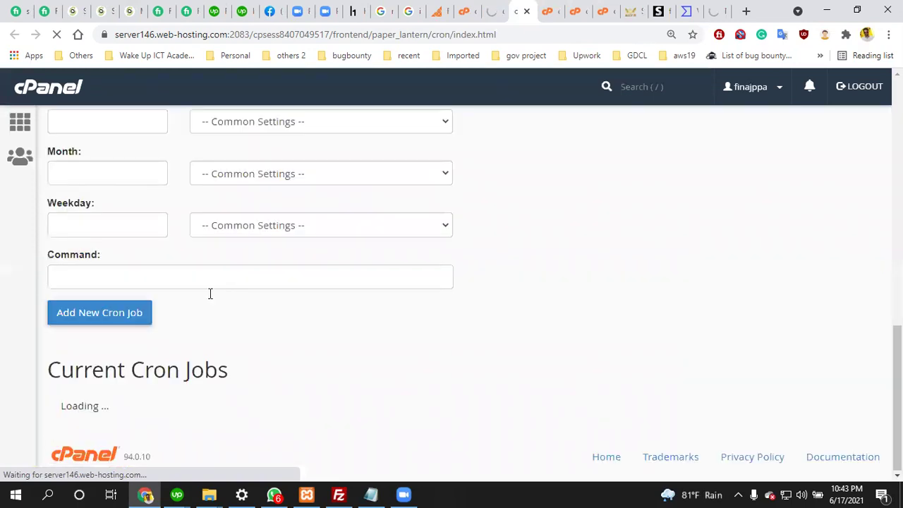
scroll(208, 270, up, 2)
scroll(201, 302, down, 3)
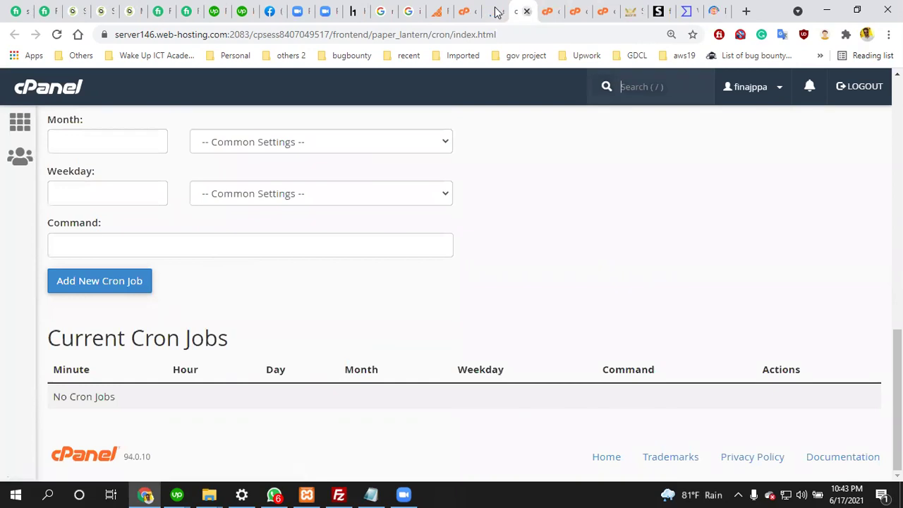
key(ctrl+w)
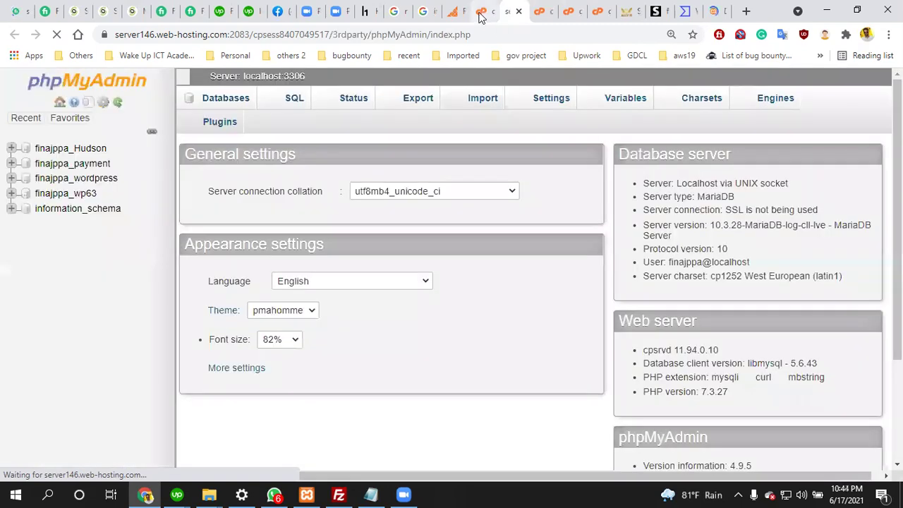
Filter the cPanel main page's tools by "php" and open Select PHP Version in a new tab
click(481, 12)
scroll(385, 237, up, 2)
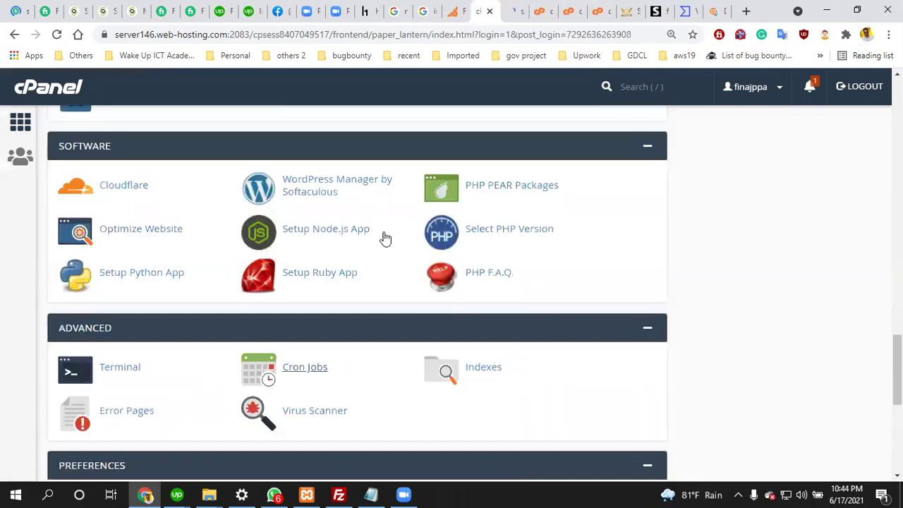
scroll(383, 230, up, 6)
scroll(211, 131, up, 7)
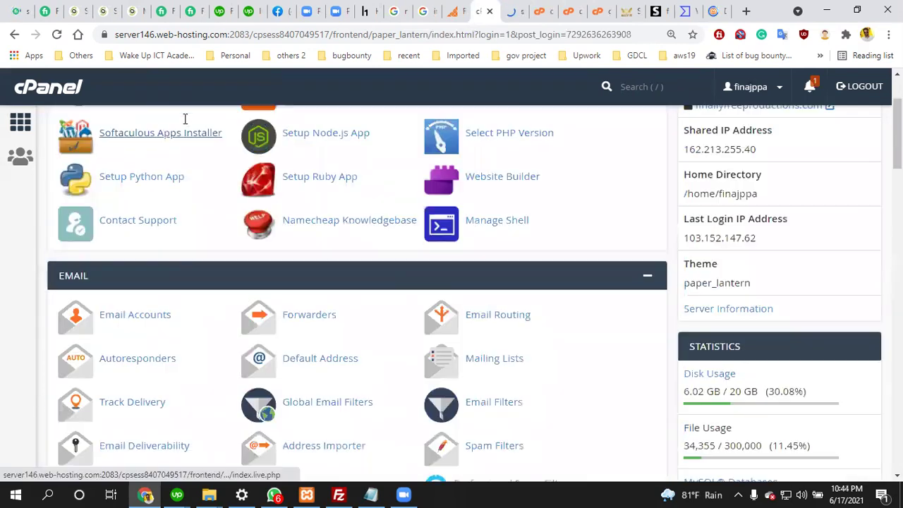
scroll(168, 128, up, 2)
click(168, 127)
text(p)
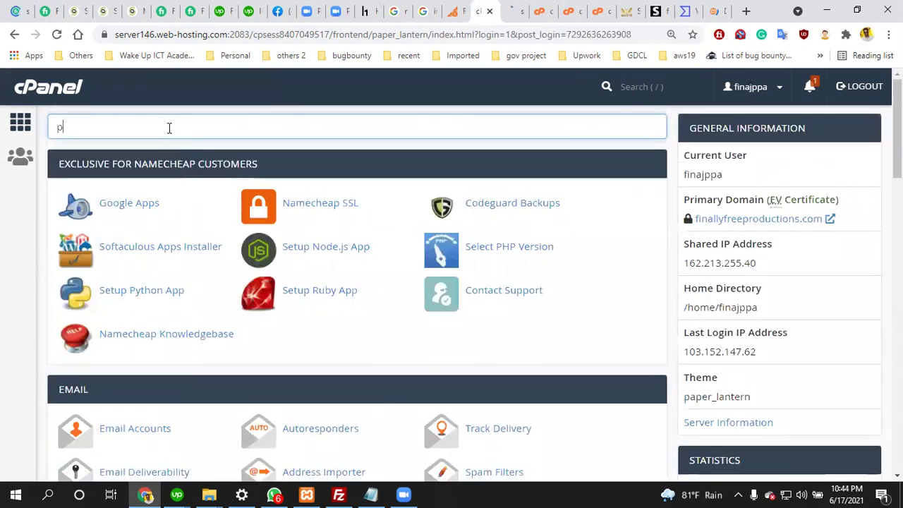
text(hp)
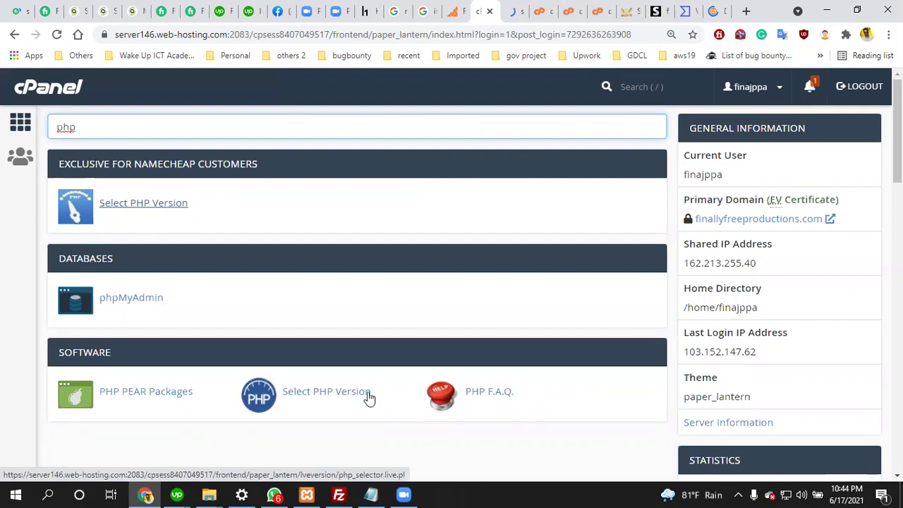
right_click(152, 208)
click(180, 213)
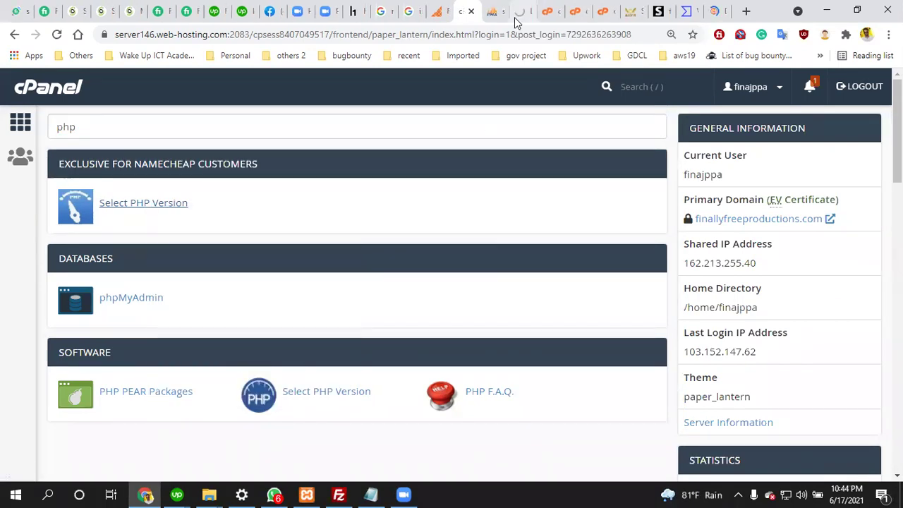
key(ctrl+Tab)
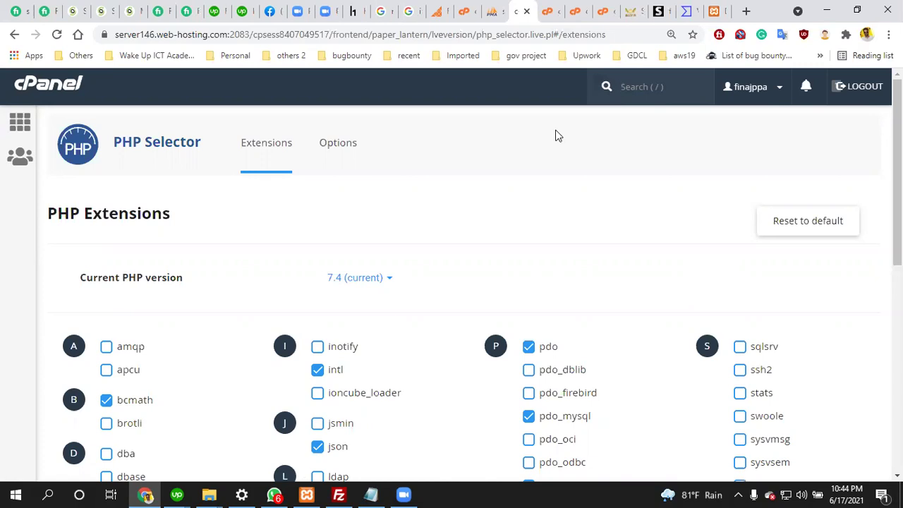
View the PHP versions offered in PHP Selector without changing the current one, and close the page
click(390, 278)
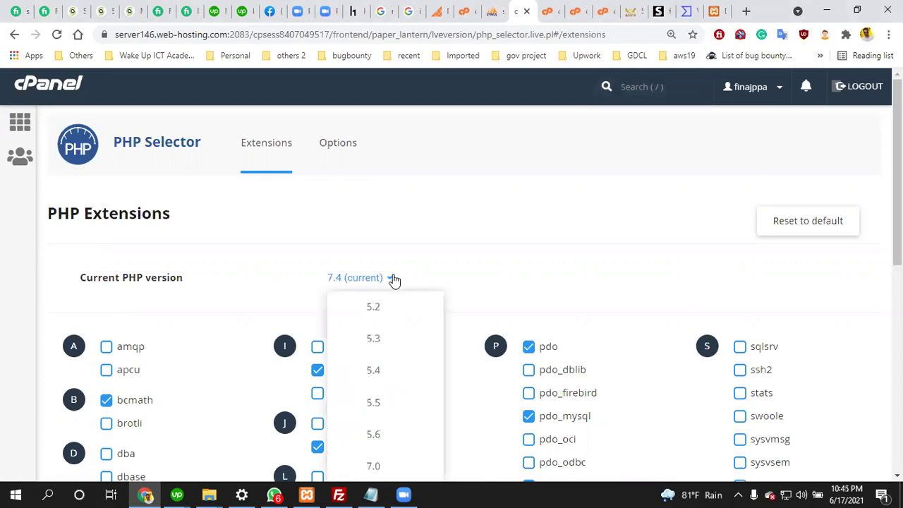
scroll(397, 349, down, 4)
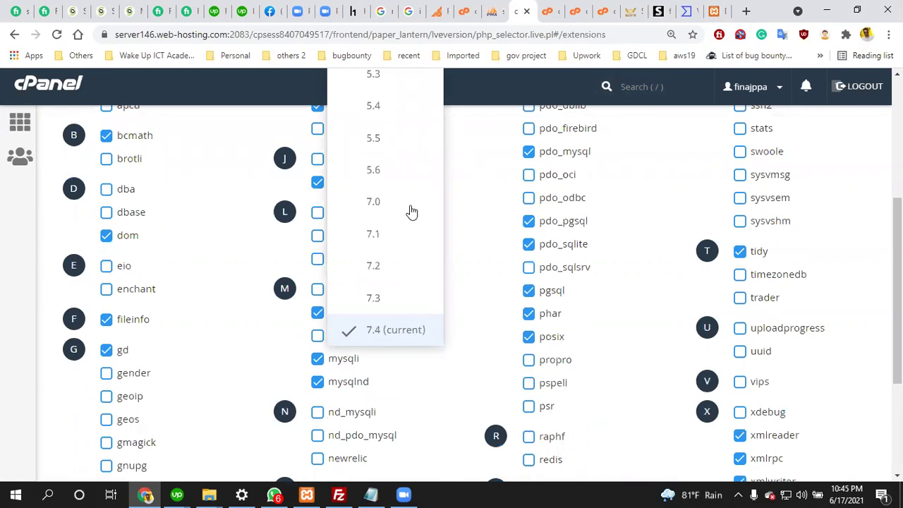
scroll(251, 183, up, 4)
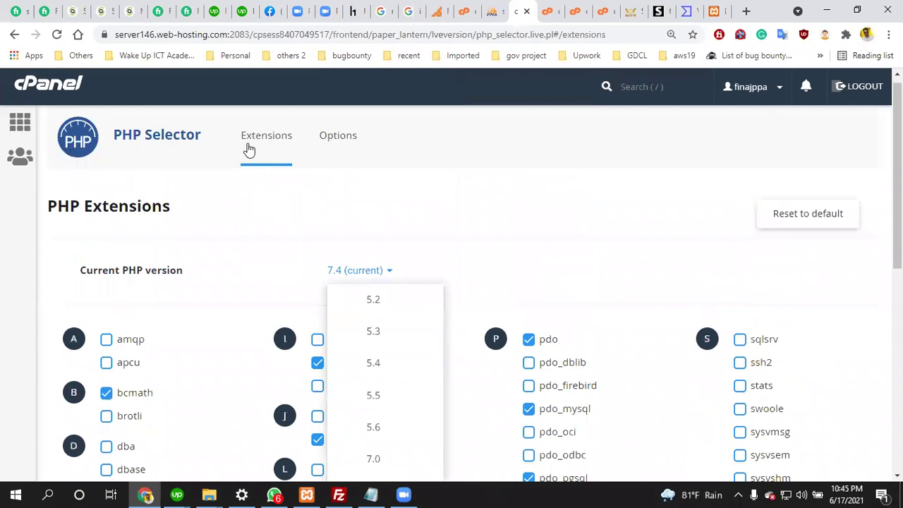
click(455, 83)
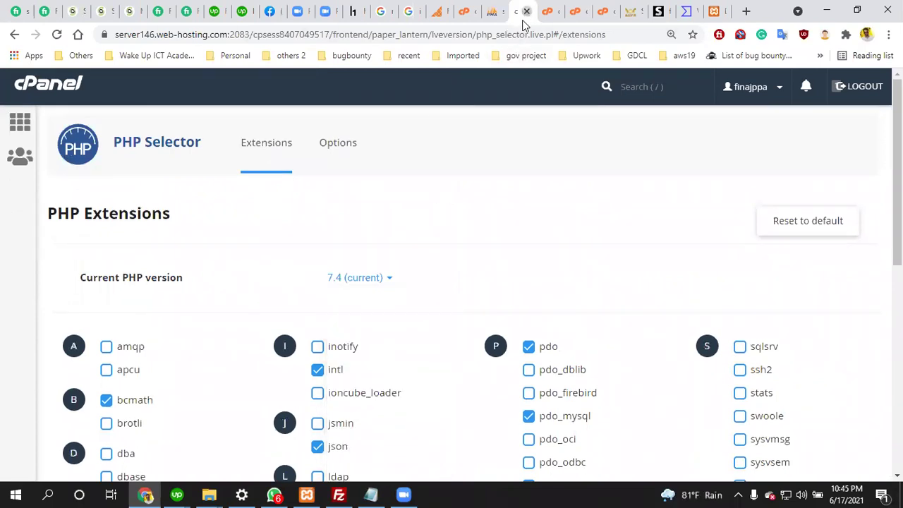
click(526, 12)
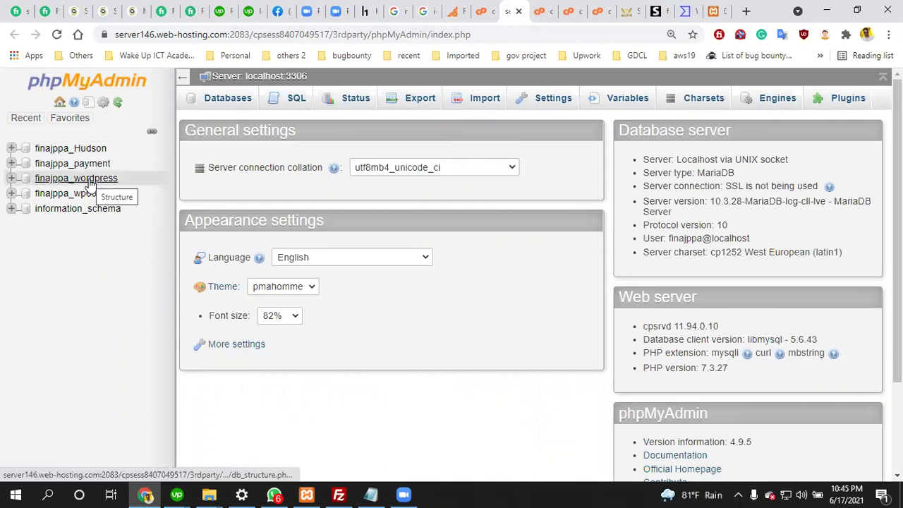
Close the two leftover cPanel tabs, including the PHP Selector one, and bring up File Manager at public_html
click(482, 11)
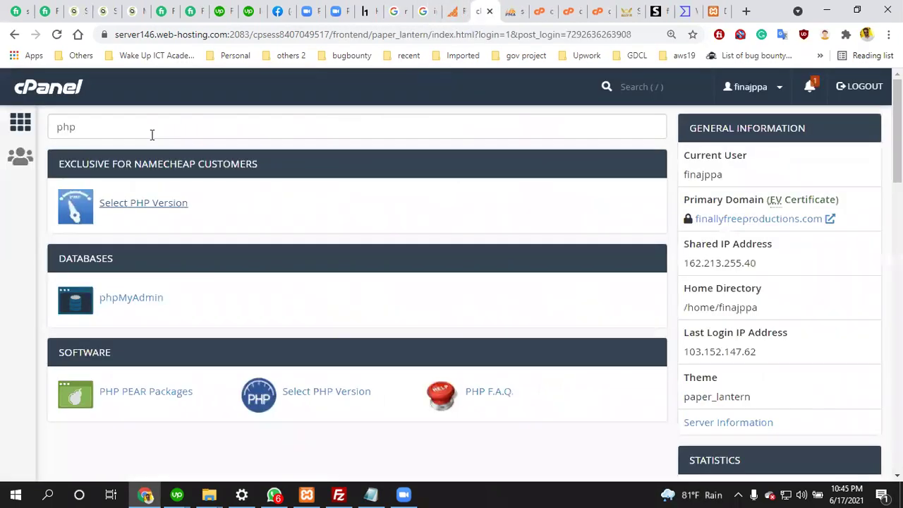
click(538, 10)
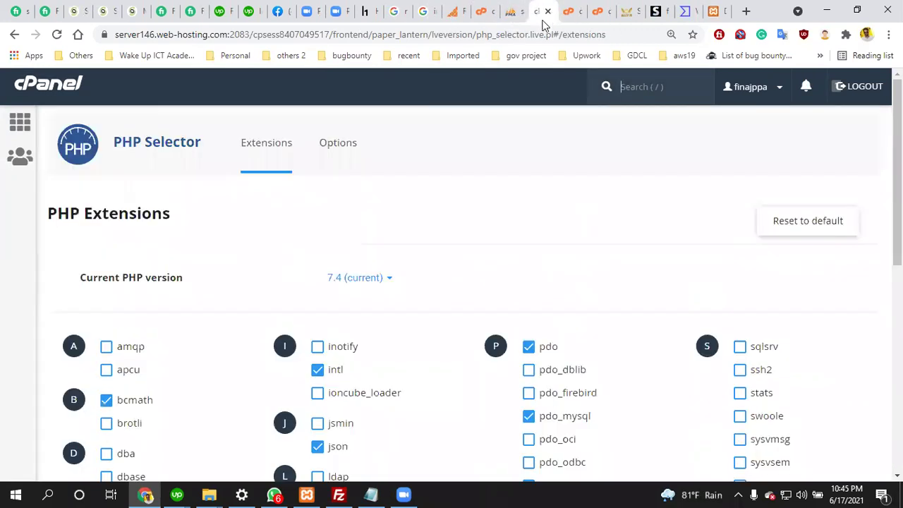
click(547, 12)
click(548, 11)
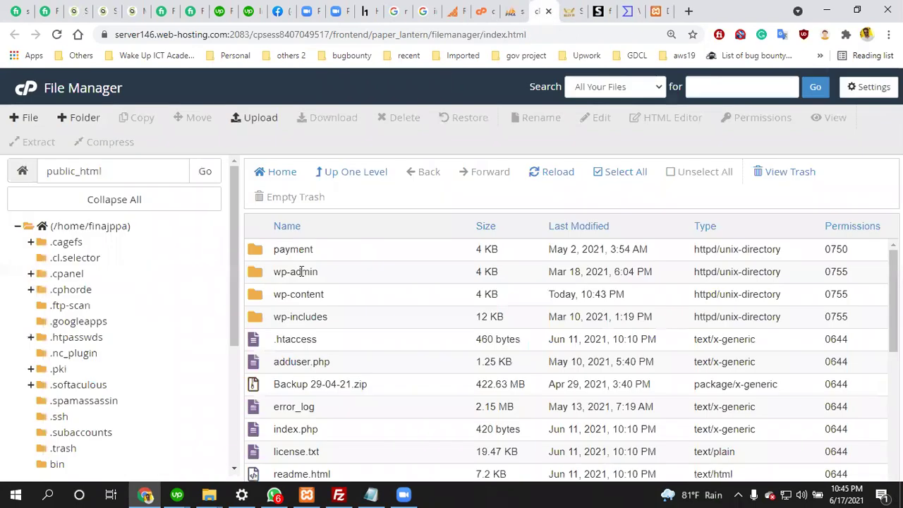
Open wp-config.php from public_html in the code editor and highlight the DB_NAME value to identify the site's database
scroll(310, 296, down, 1)
scroll(367, 345, down, 3)
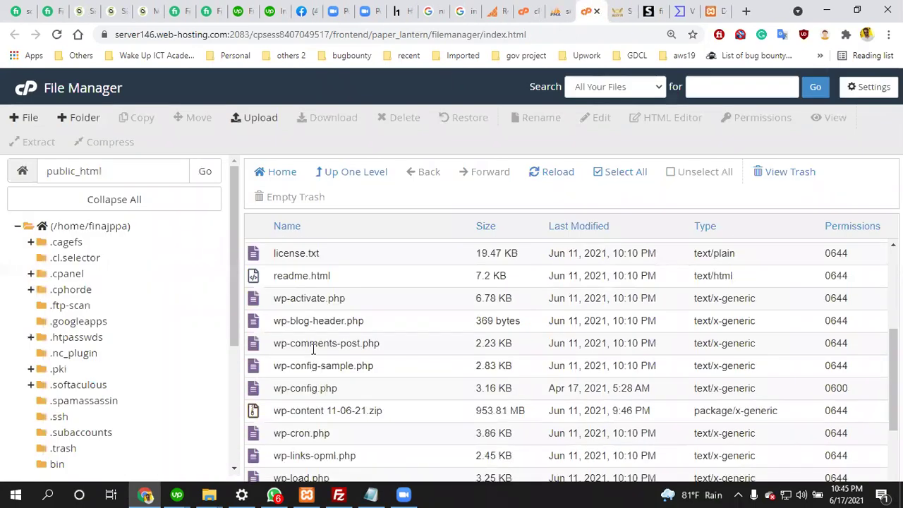
scroll(313, 349, down, 2)
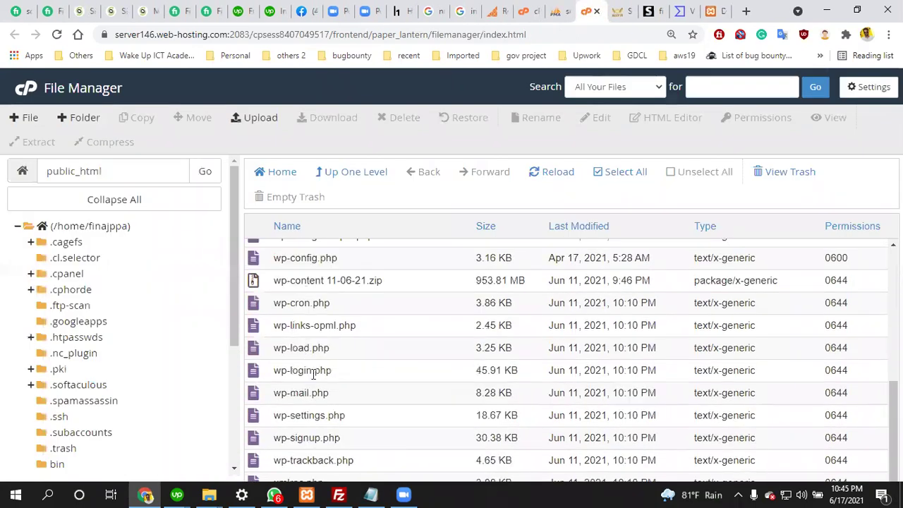
right_click(312, 263)
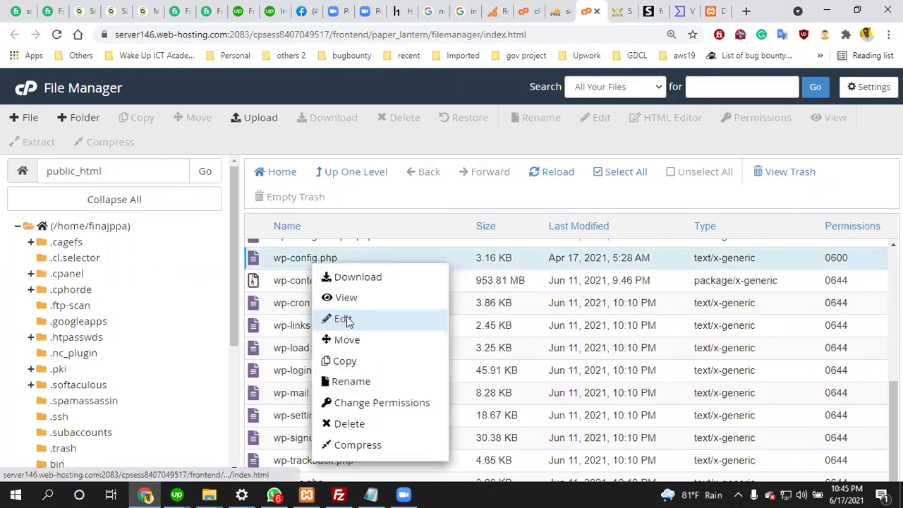
click(344, 320)
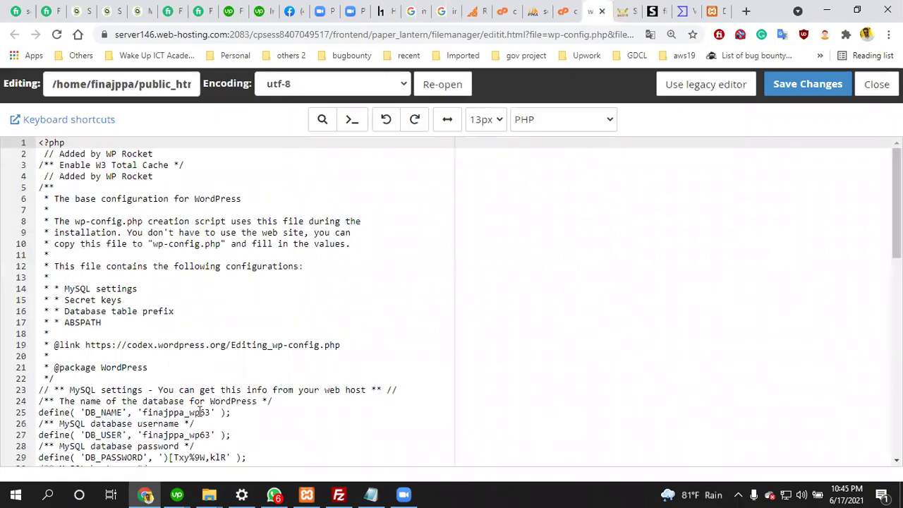
double_click(201, 412)
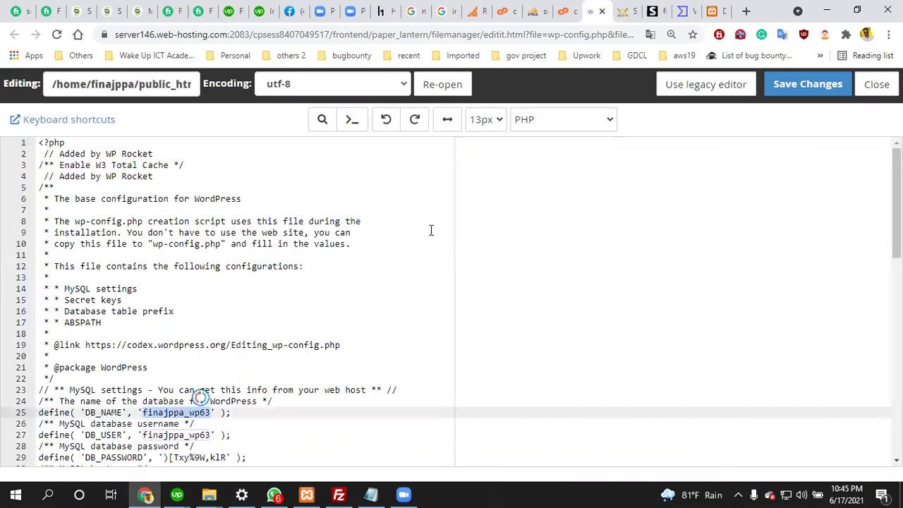
Open the finajppa_wp63 database in phpMyAdmin and look through its list of tables
key(ctrl+shift+Tab)
key(ctrl+shift+Tab)
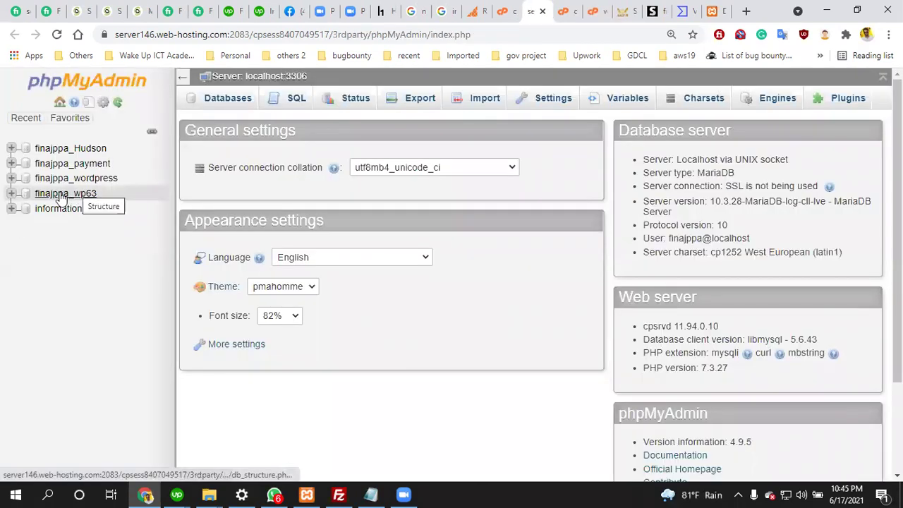
click(62, 196)
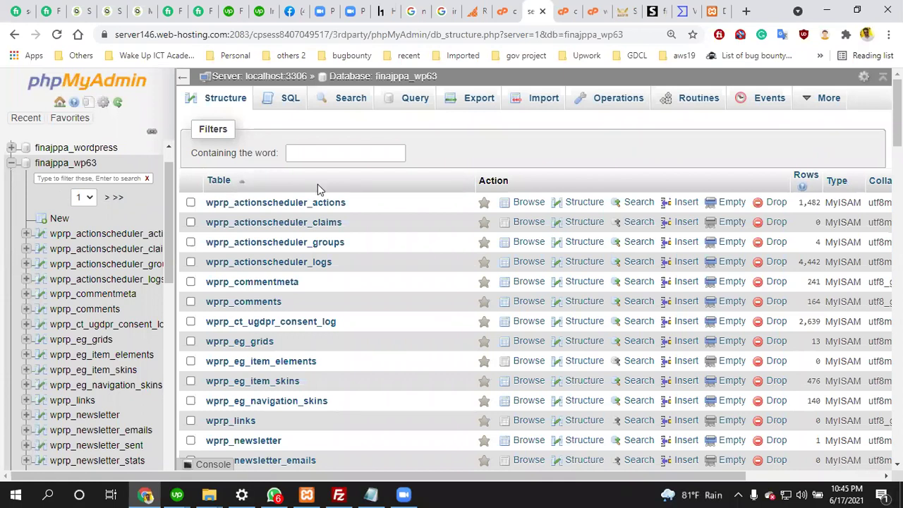
click(80, 178)
scroll(501, 307, down, 5)
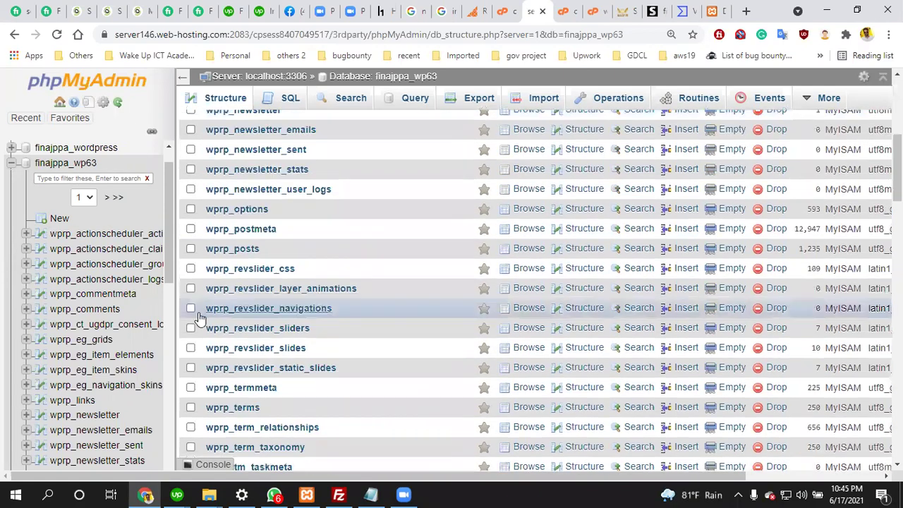
scroll(366, 301, up, 4)
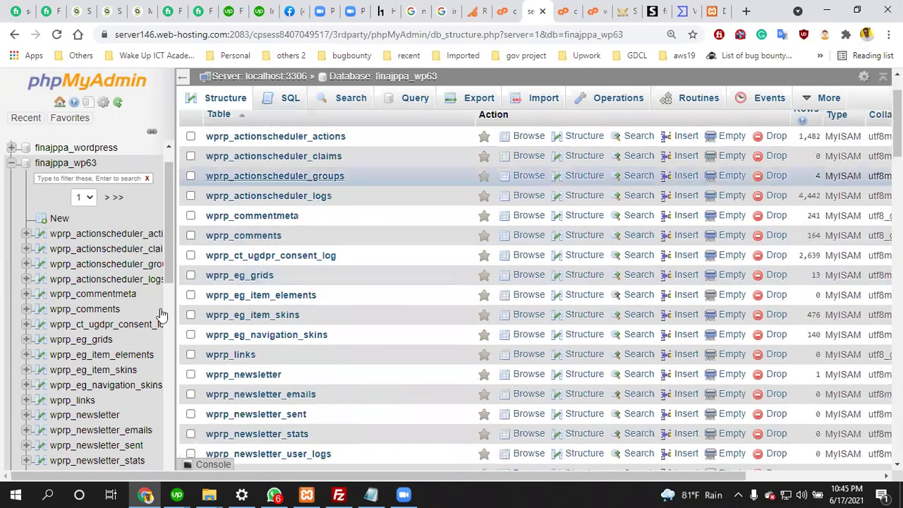
scroll(413, 314, up, 1)
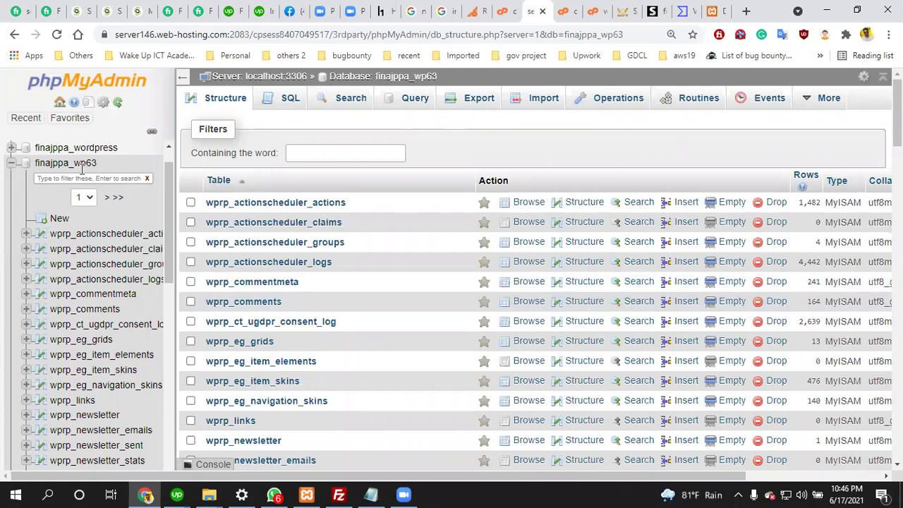
Export the finajppa_wp63 database with the Quick method in SQL format and return to File Manager
click(479, 101)
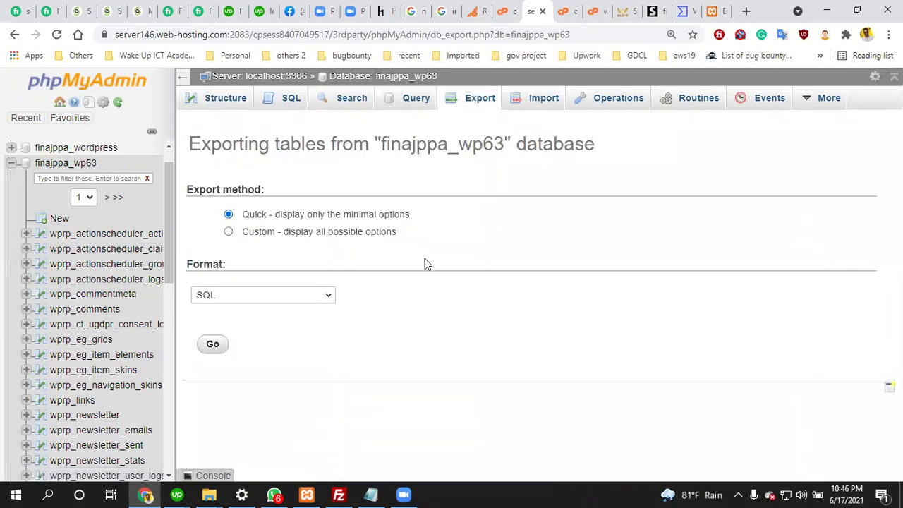
click(212, 346)
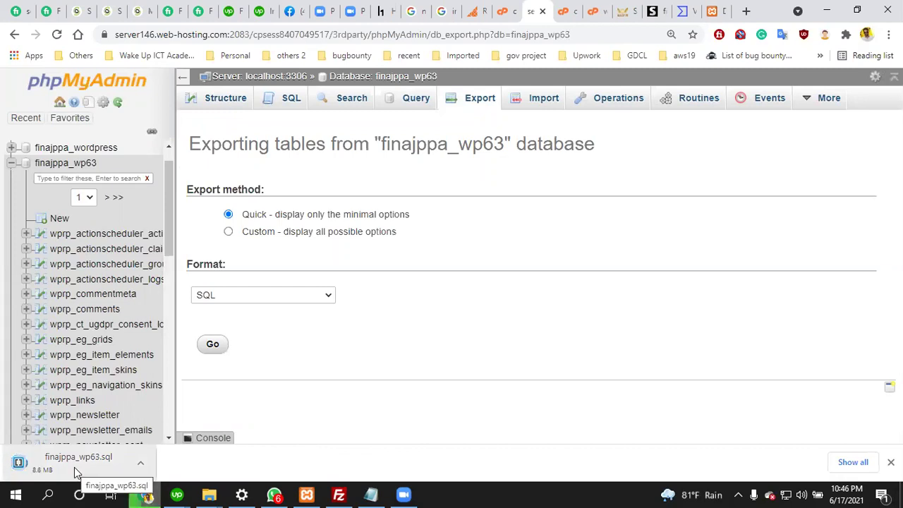
click(571, 10)
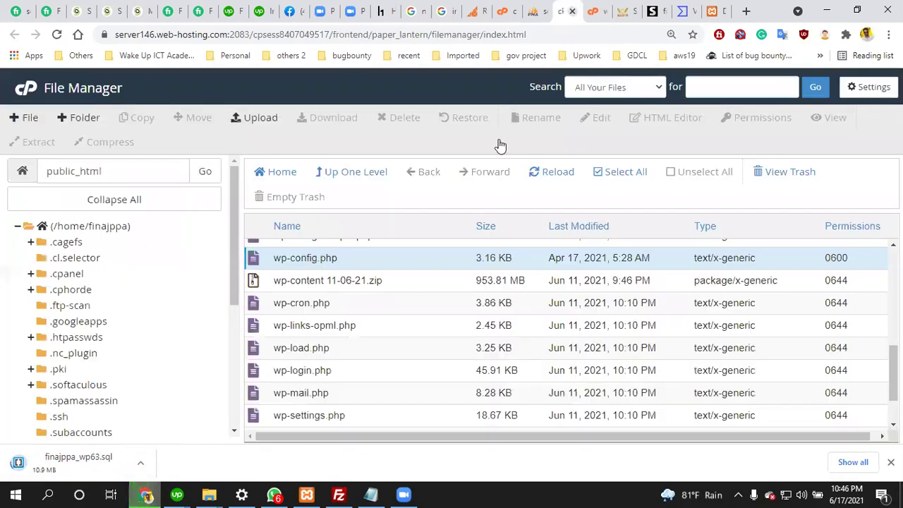
scroll(494, 257, up, 3)
scroll(356, 303, up, 2)
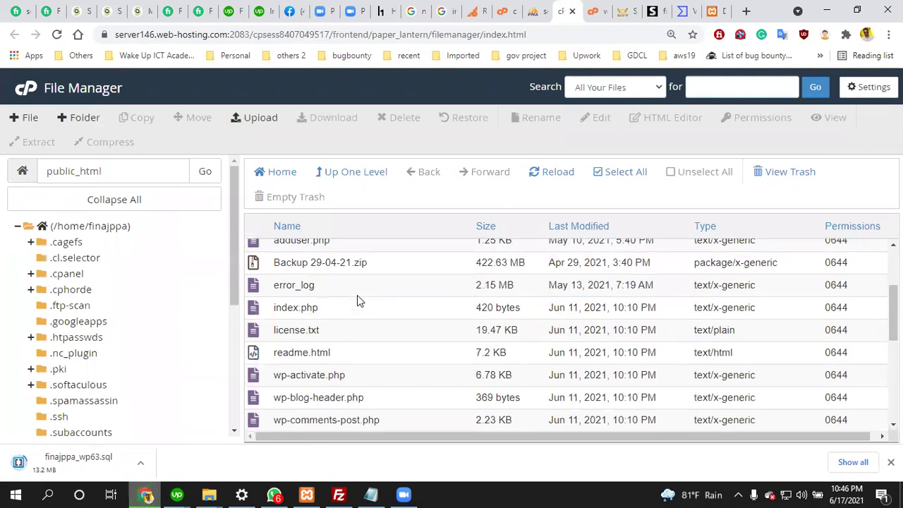
click(608, 172)
right_click(275, 302)
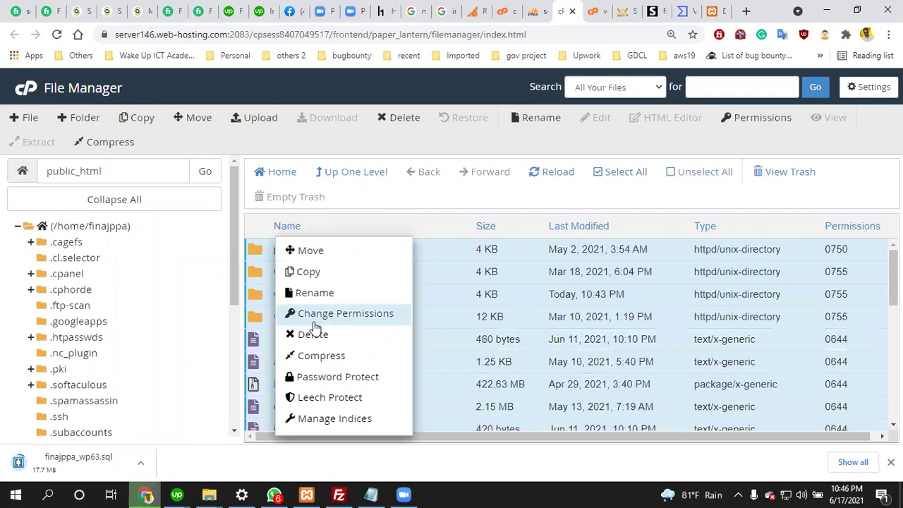
click(360, 352)
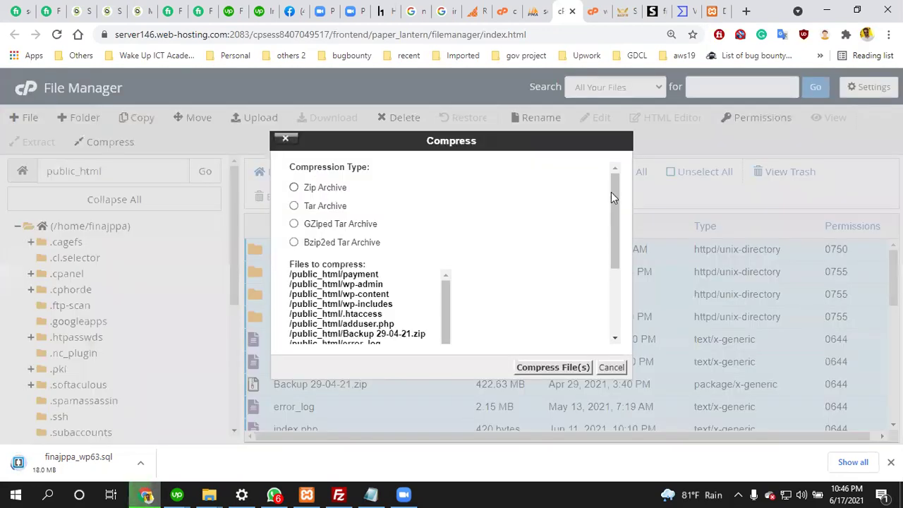
scroll(418, 319, down, 2)
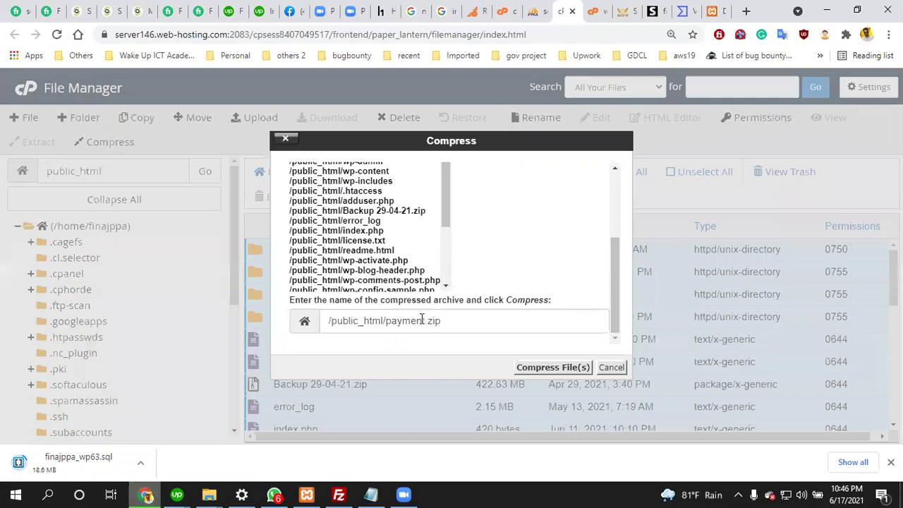
click(610, 367)
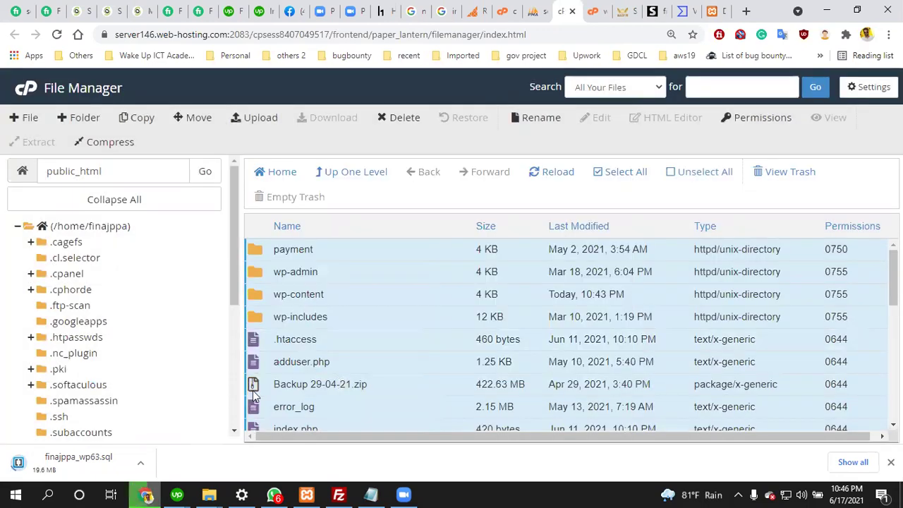
Check public_html for existing backup archives, marking Backup 29-04-21.zip and looking through the rest of the file list
click(254, 387)
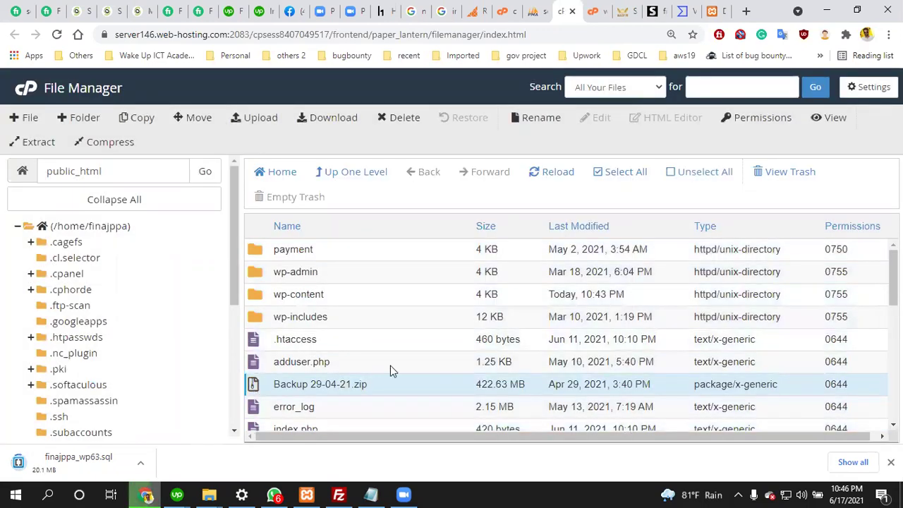
scroll(392, 371, down, 5)
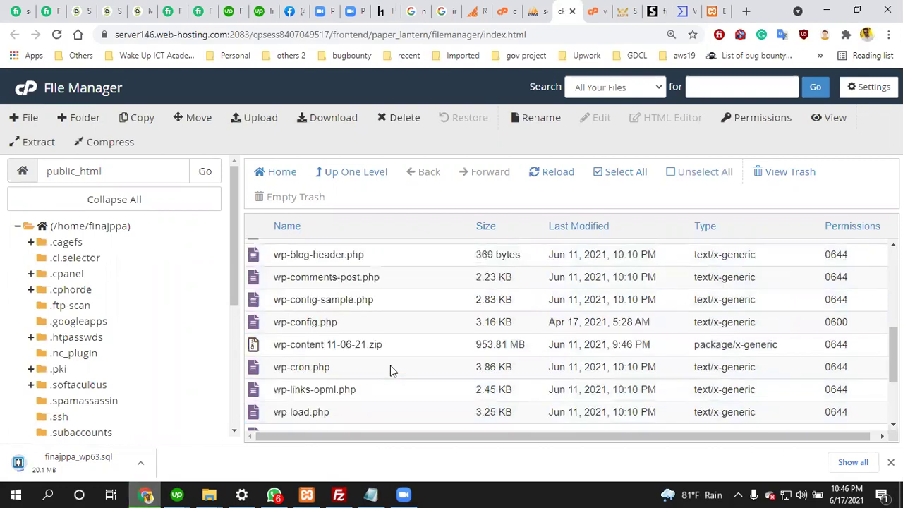
scroll(410, 239, up, 5)
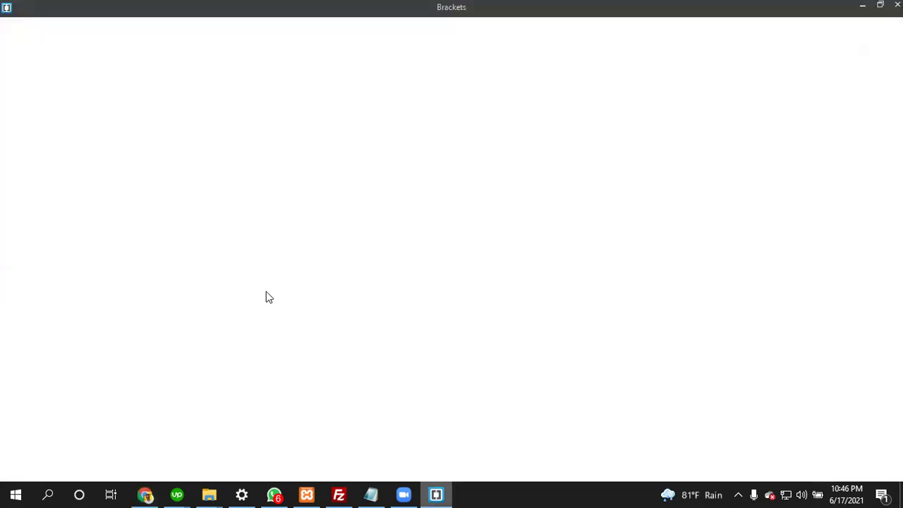
Return from Brackets to File Manager and select wp-content, .htaccess, error_log and wp-config.php together in public_html
key(alt+Tab)
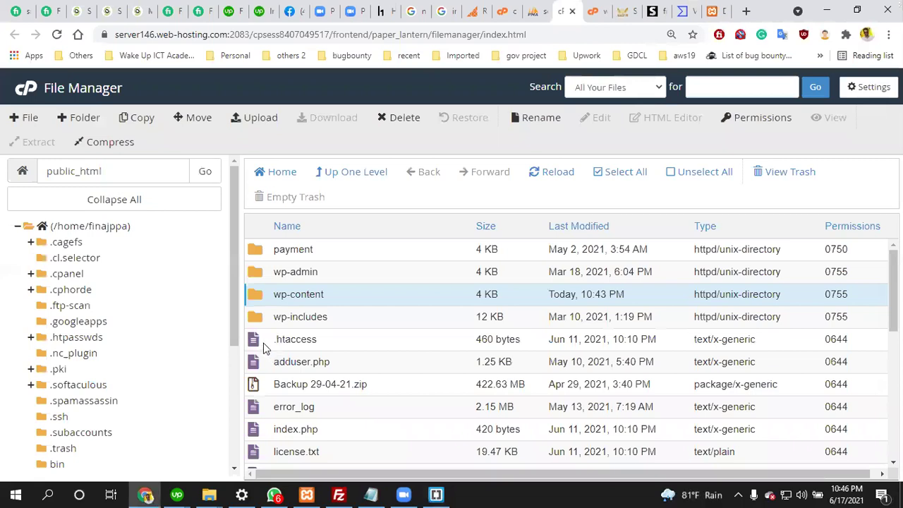
scroll(374, 344, down, 1)
ctrl+click(374, 338)
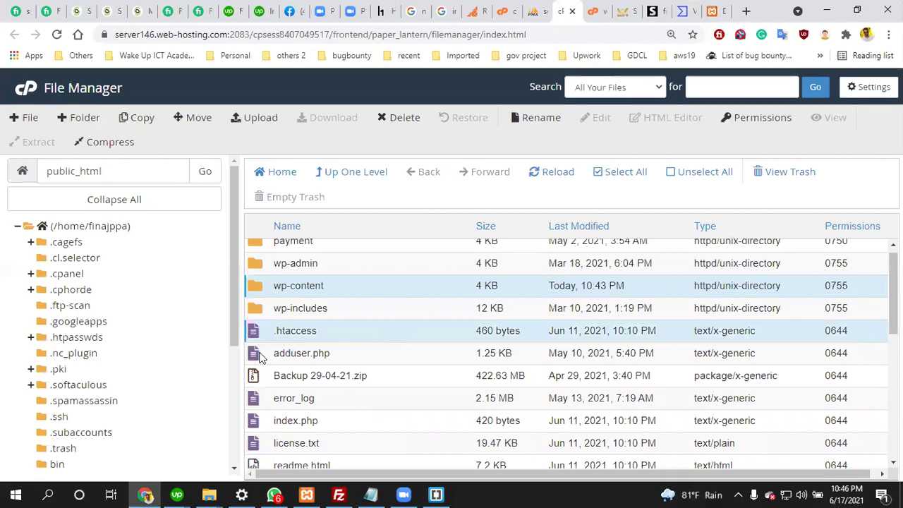
scroll(265, 303, down, 5)
ctrl+click(268, 260)
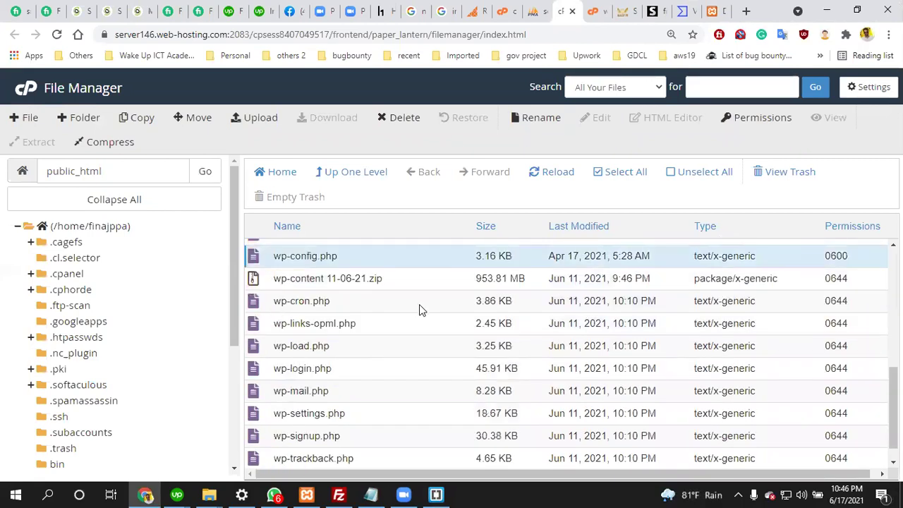
scroll(419, 309, up, 3)
scroll(419, 309, up, 2)
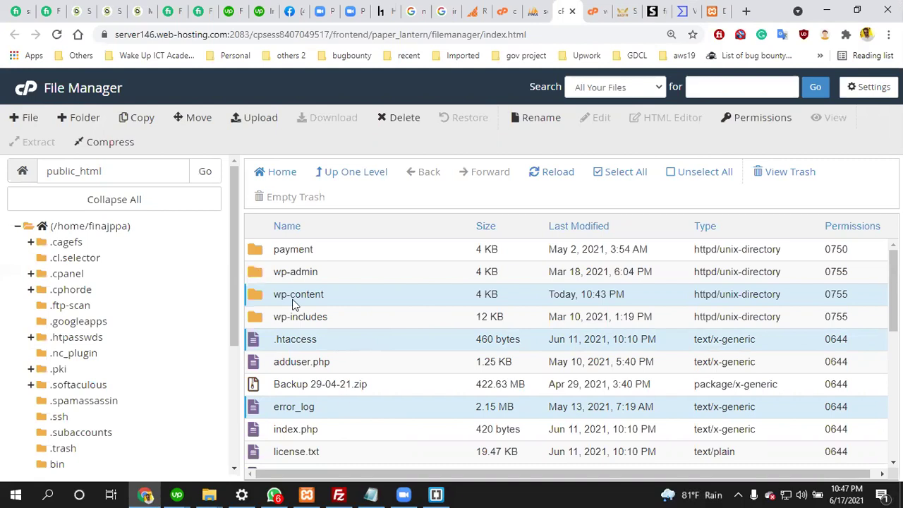
Highlight the wp-includes, wp-admin and wp-content folders one after another to compare what is core and what is site content
click(262, 294)
click(253, 317)
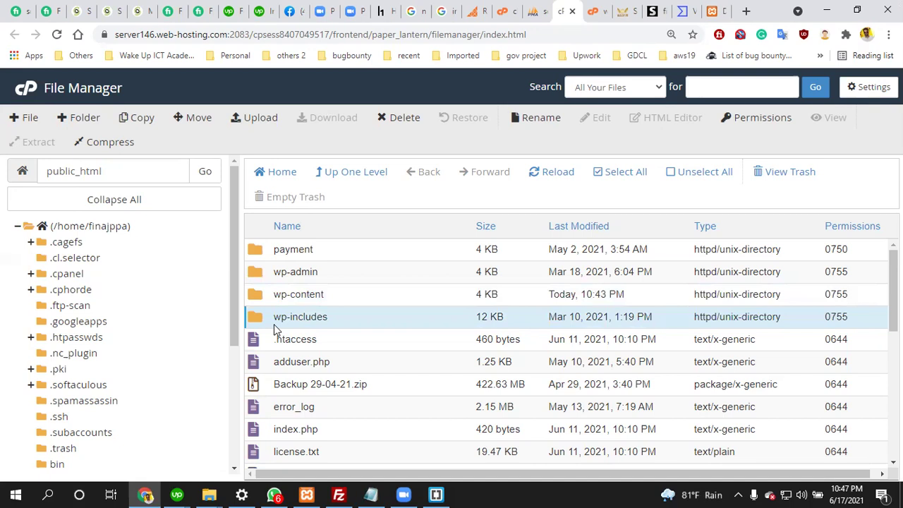
click(263, 274)
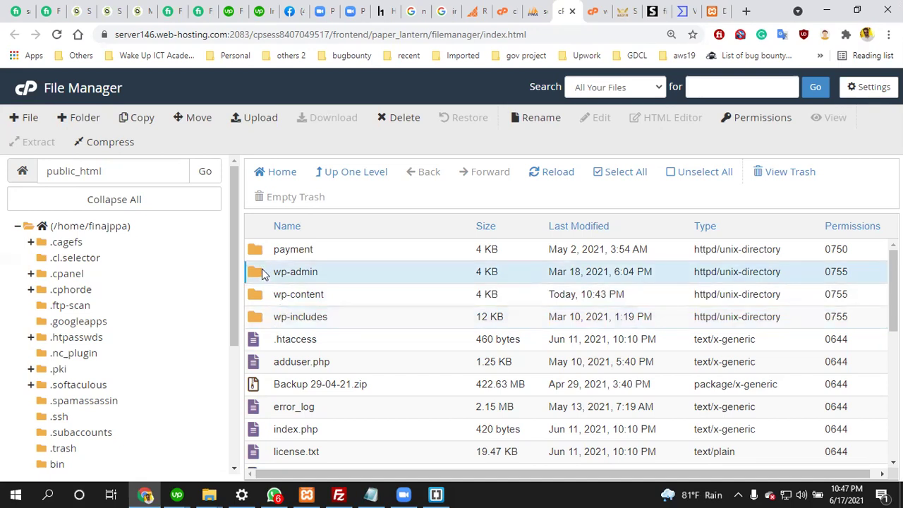
click(262, 299)
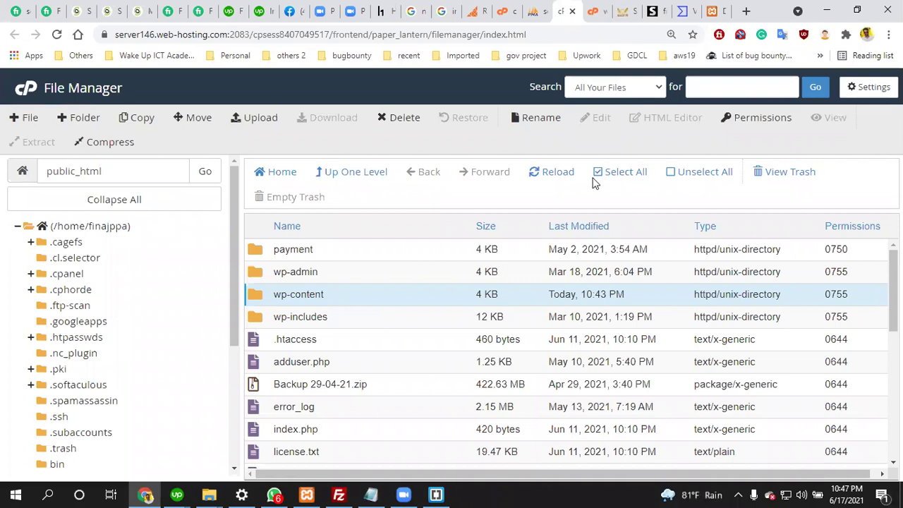
Move everything in public_html to the trash except wp-content, .htaccess, Backup 29-04-21.zip, error_log, wp-config.php and wp-content 11-06-21.zip
key(ctrl+a)
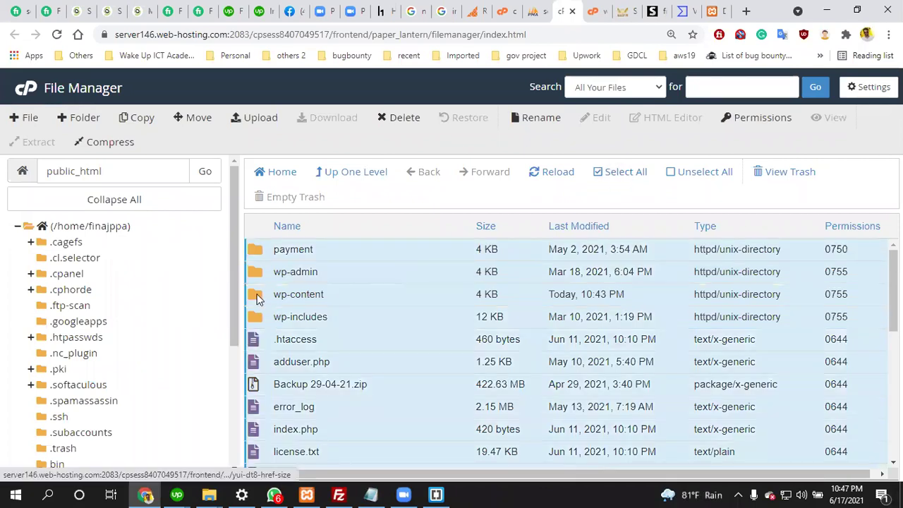
ctrl+click(257, 298)
ctrl+click(277, 342)
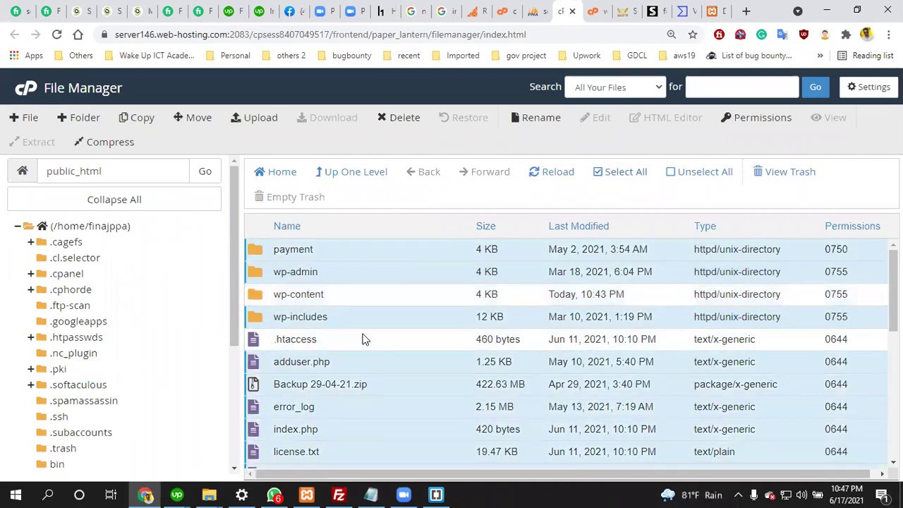
scroll(265, 326, down, 1)
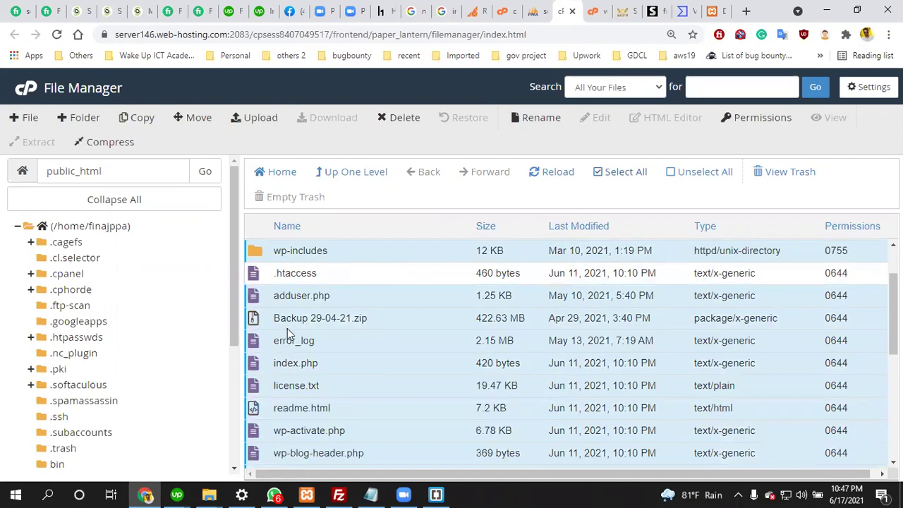
scroll(264, 282, down, 4)
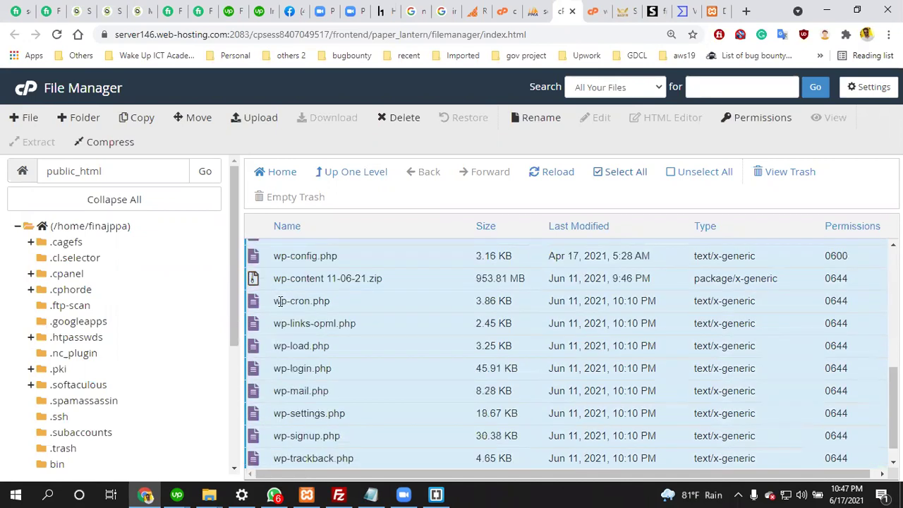
ctrl+click(258, 260)
ctrl+click(330, 283)
scroll(331, 289, up, 1)
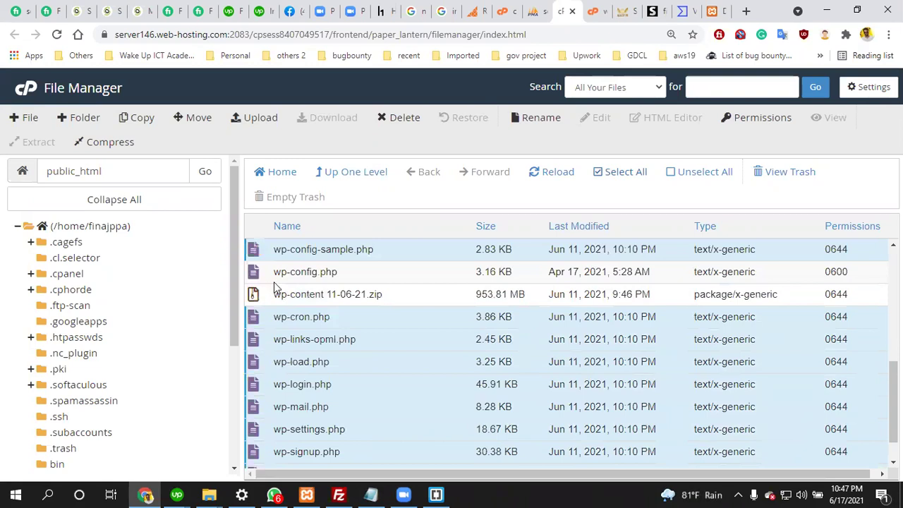
scroll(304, 299, up, 3)
scroll(336, 311, up, 2)
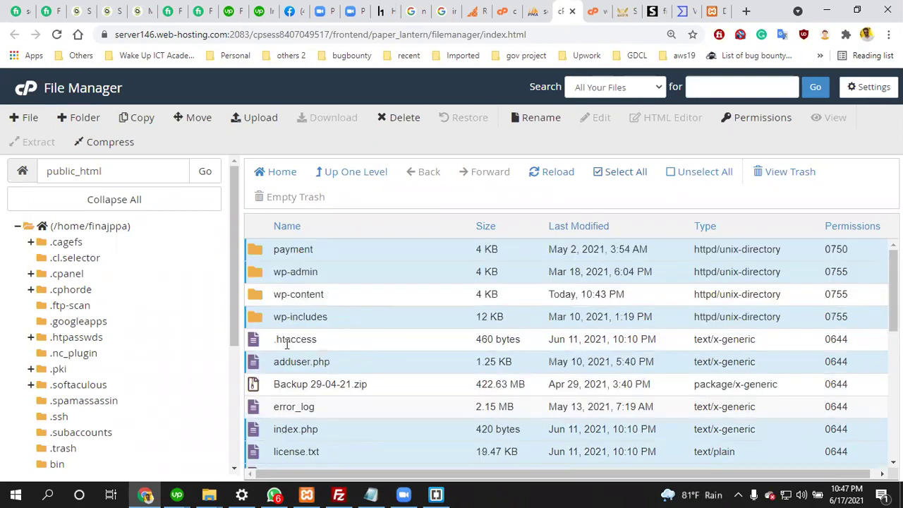
scroll(318, 339, down, 2)
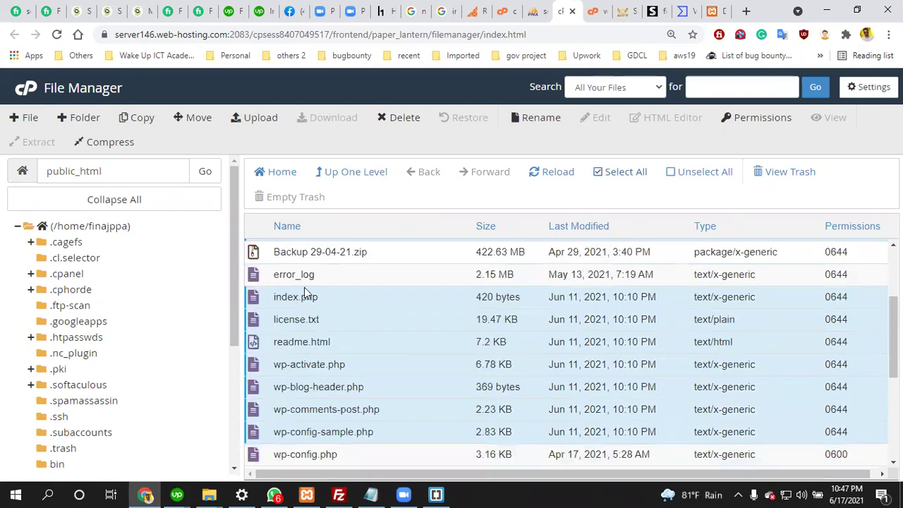
scroll(304, 291, down, 3)
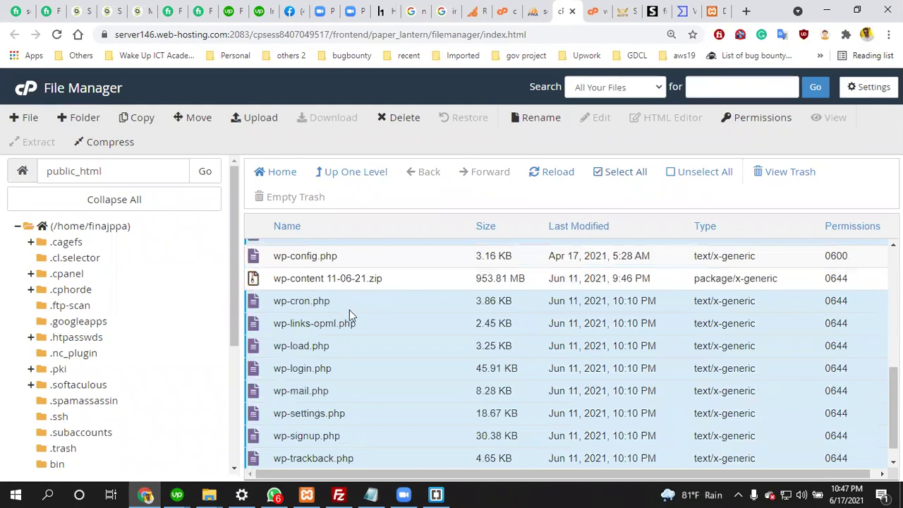
scroll(340, 306, up, 2)
right_click(451, 300)
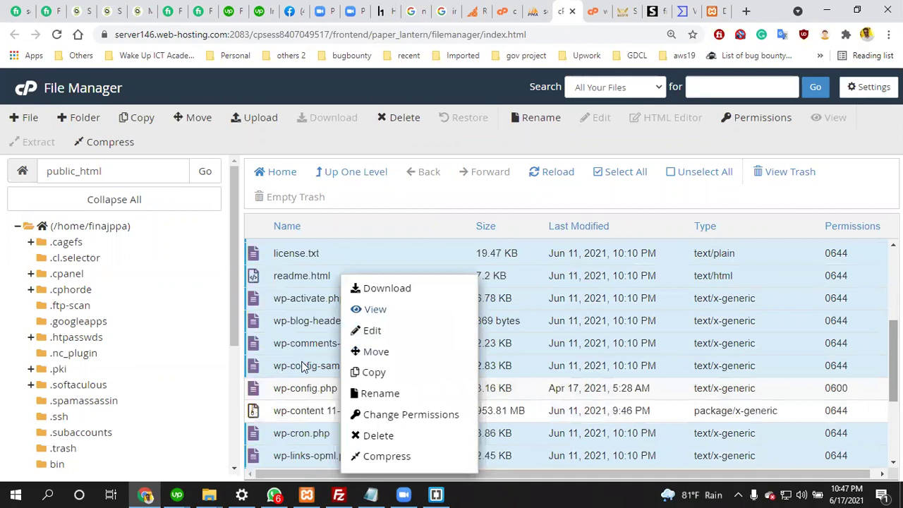
scroll(353, 324, down, 2)
right_click(409, 253)
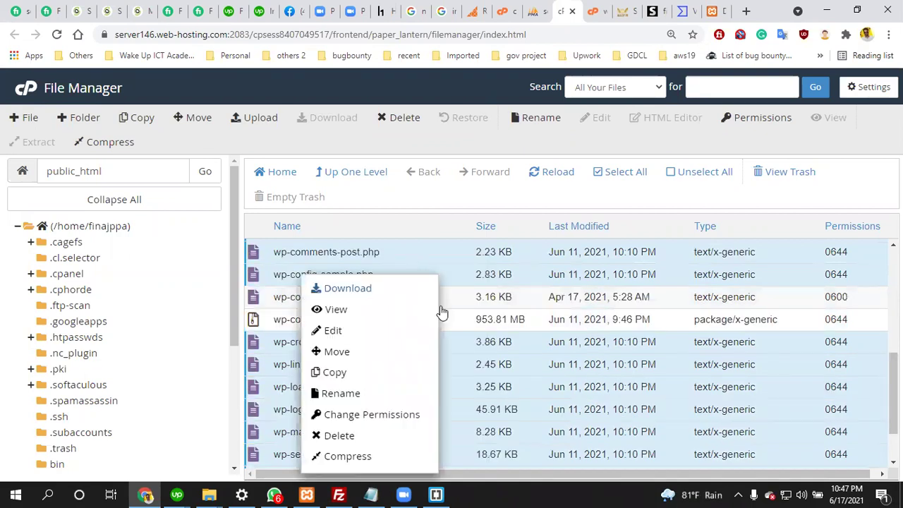
right_click(452, 405)
click(457, 414)
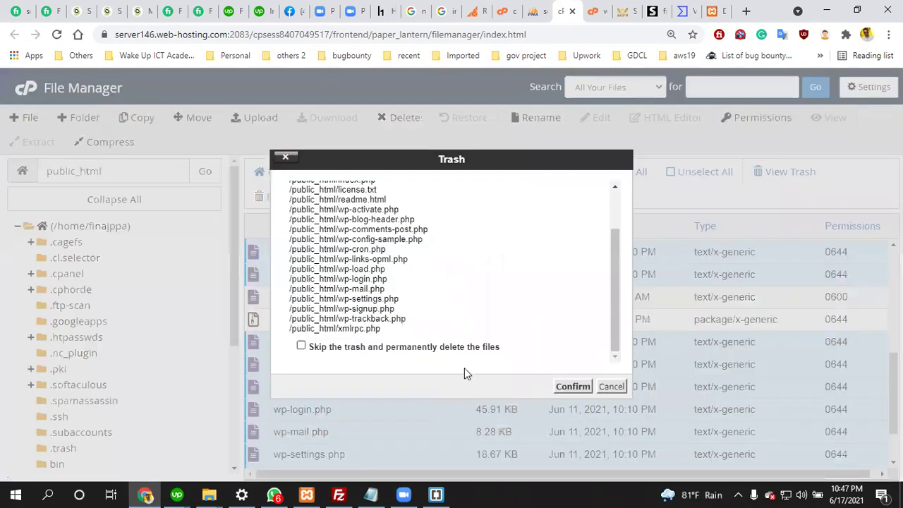
click(573, 385)
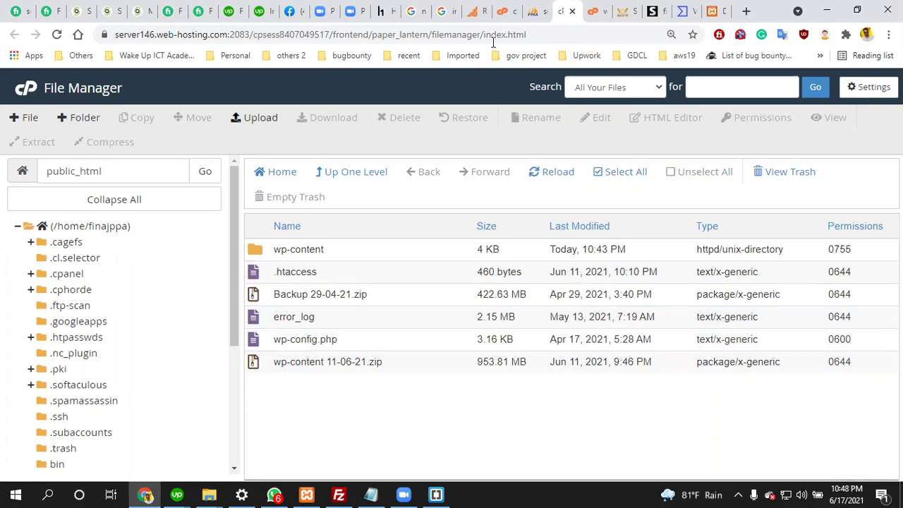
Open wordpress.org in a new browser tab and look down its home page
key(ctrl+t)
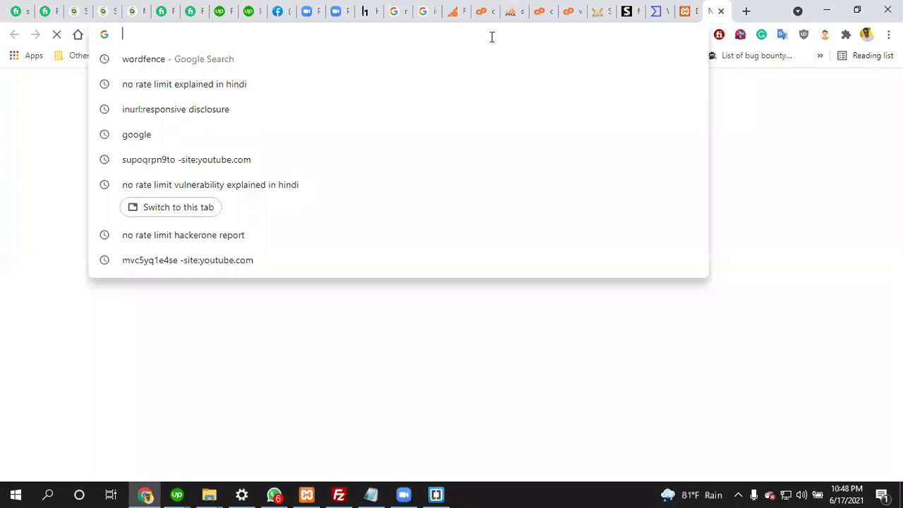
text(wor)
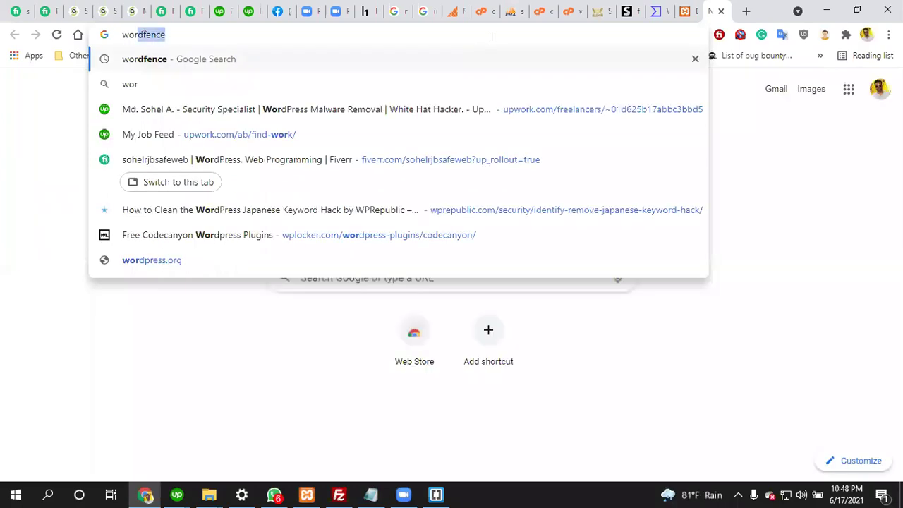
text(d)
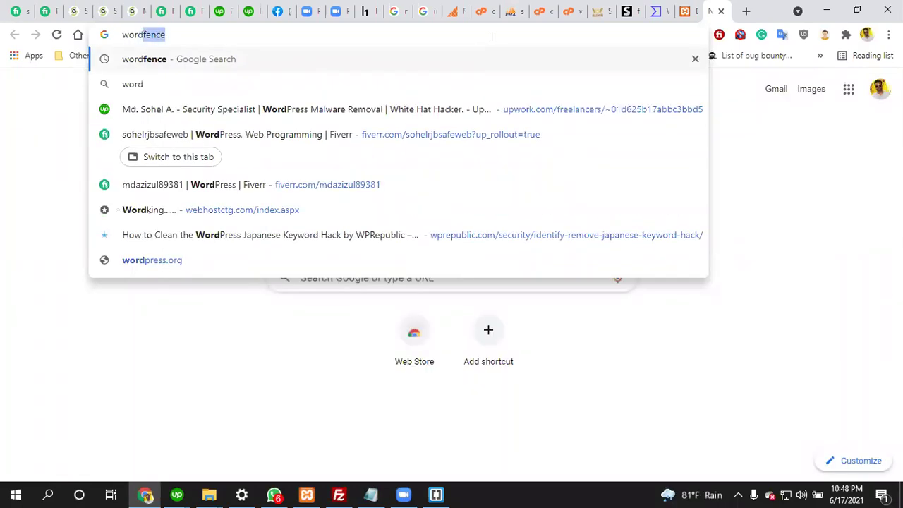
text(pre)
key(Return)
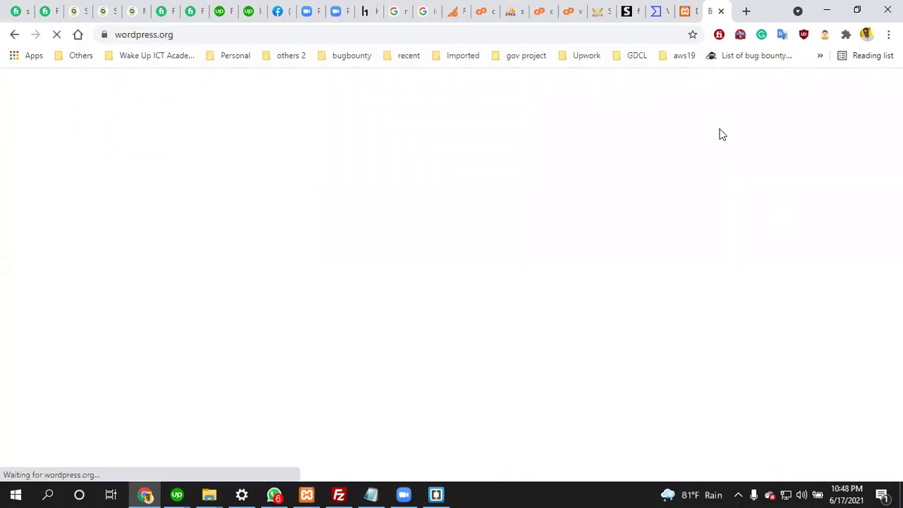
scroll(610, 214, down, 3)
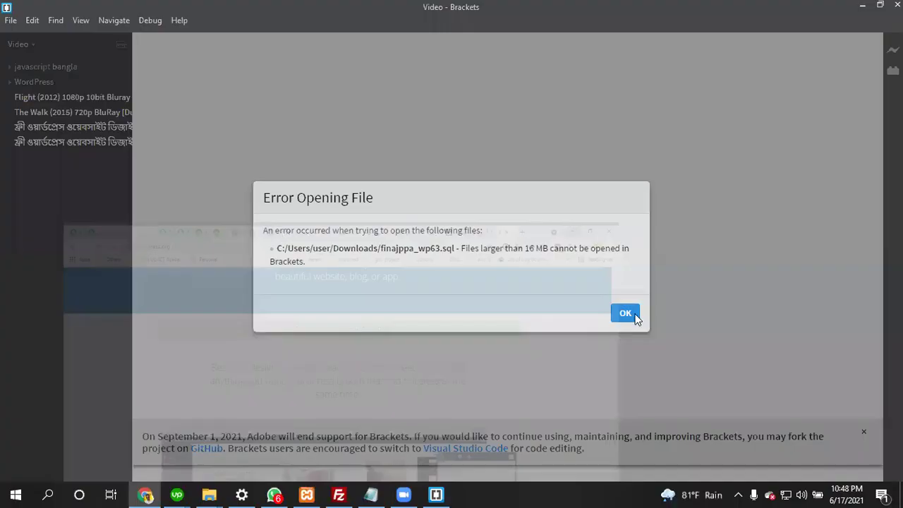
Dismiss the Brackets dialog, minimize the open windows and open the fiverr backup folder on the desktop
click(638, 315)
click(863, 6)
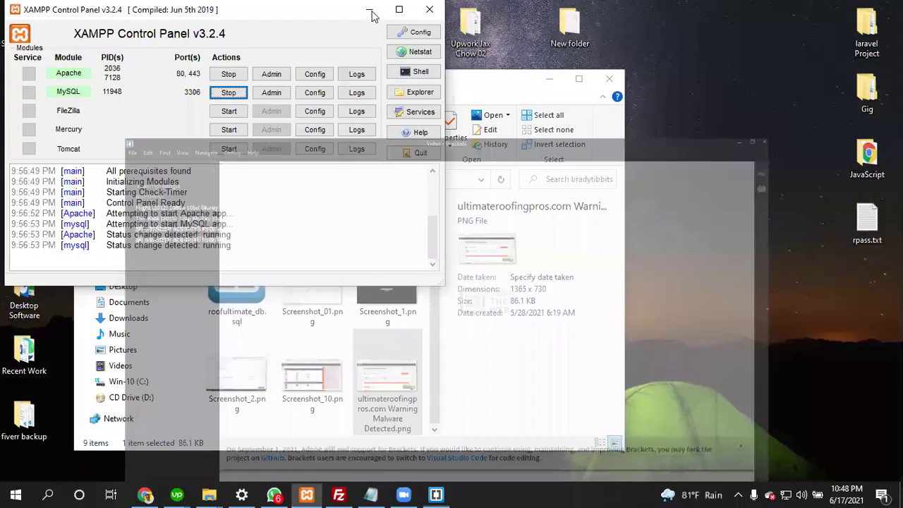
key(super+Down)
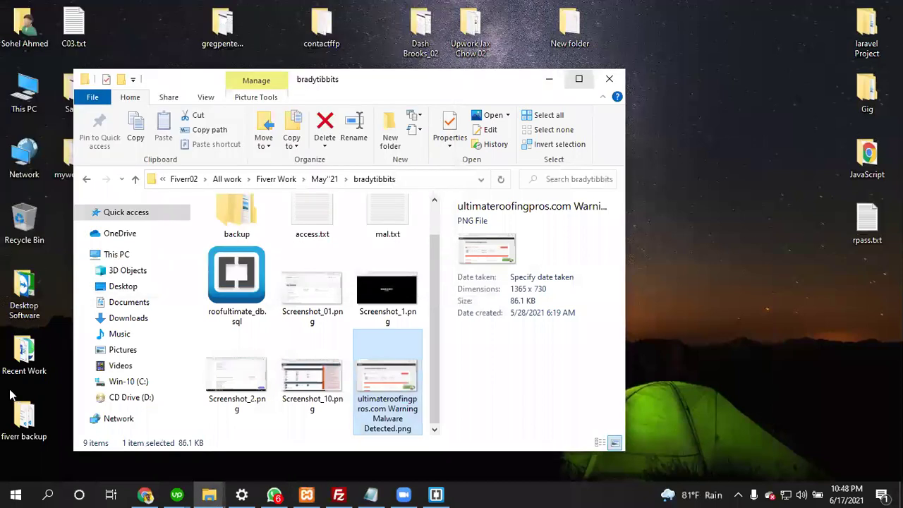
key(super+Down)
double_click(57, 414)
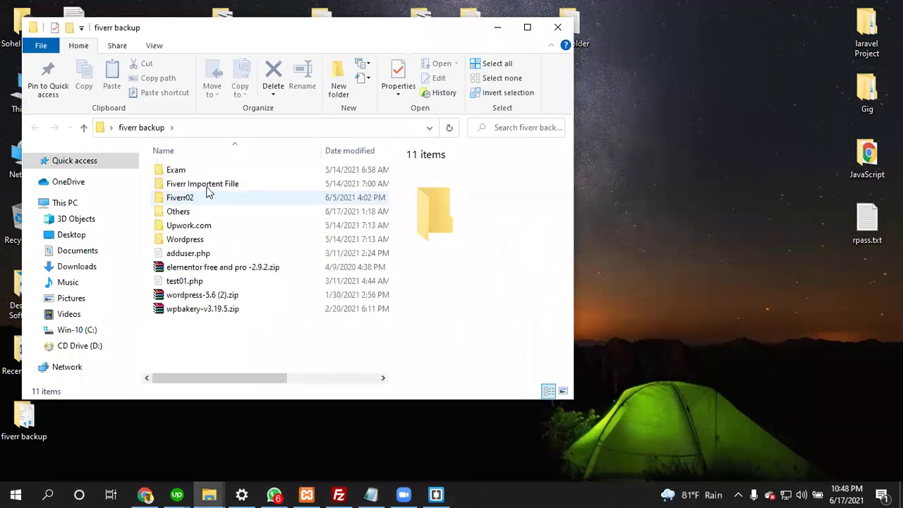
Open the Fiverr Importent Fille folder and inspect the contents of wordpress-5.7.1 for upload.zip, closing the archive when done
double_click(212, 185)
scroll(275, 282, down, 2)
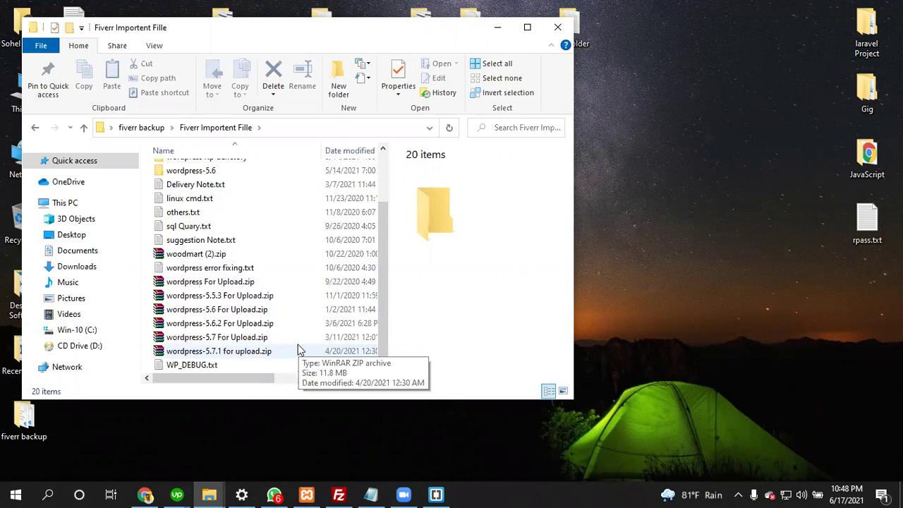
click(237, 356)
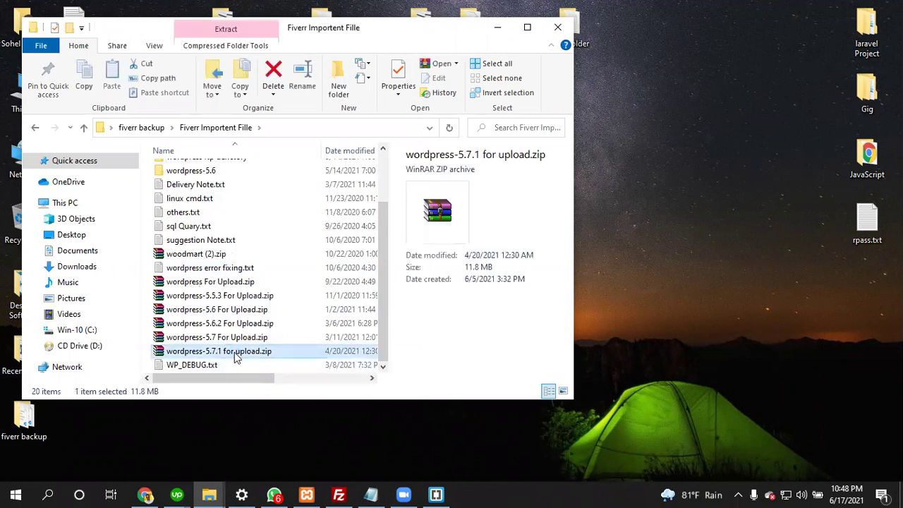
double_click(237, 356)
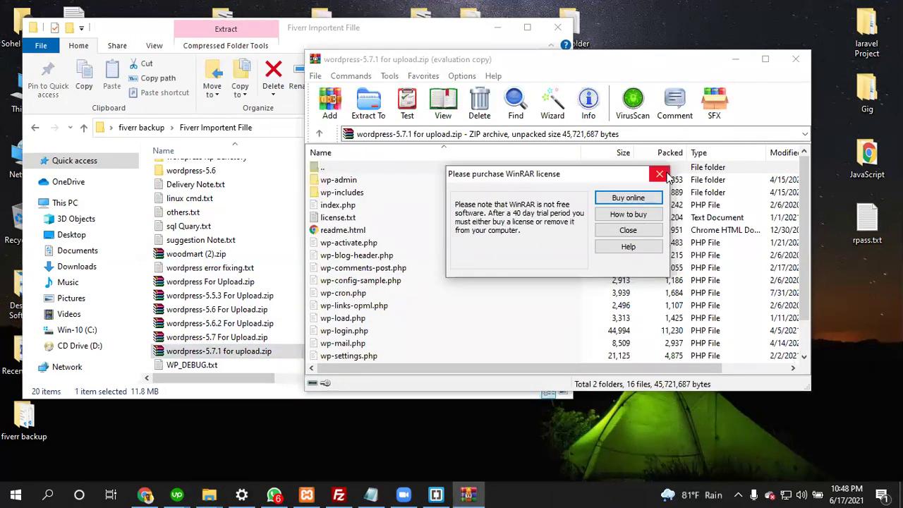
click(659, 174)
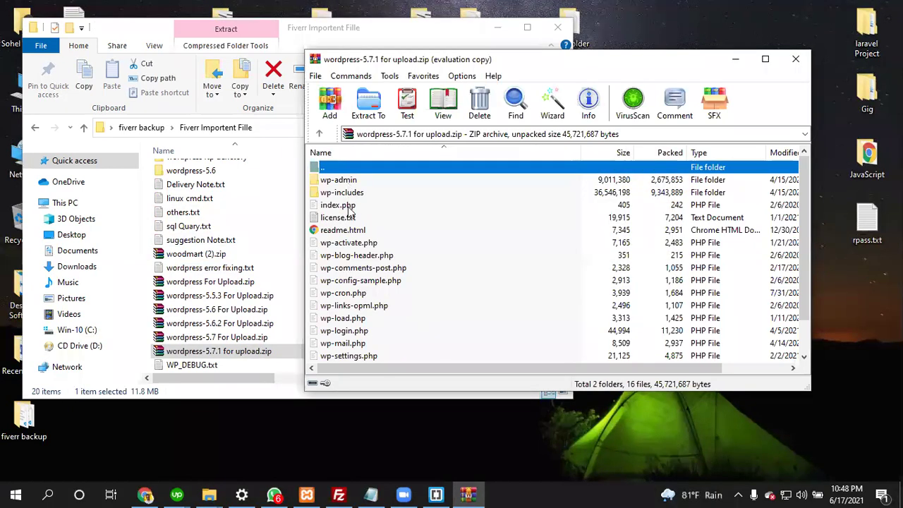
key(Down)
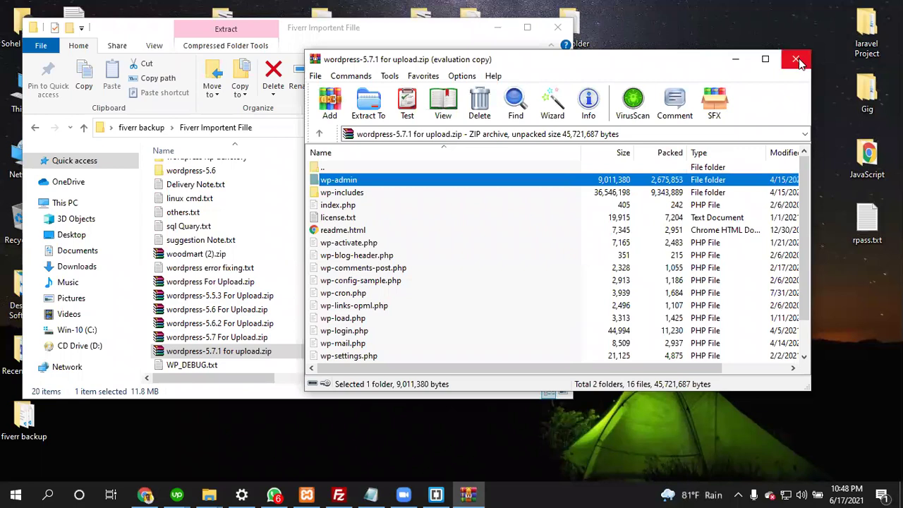
key(Escape)
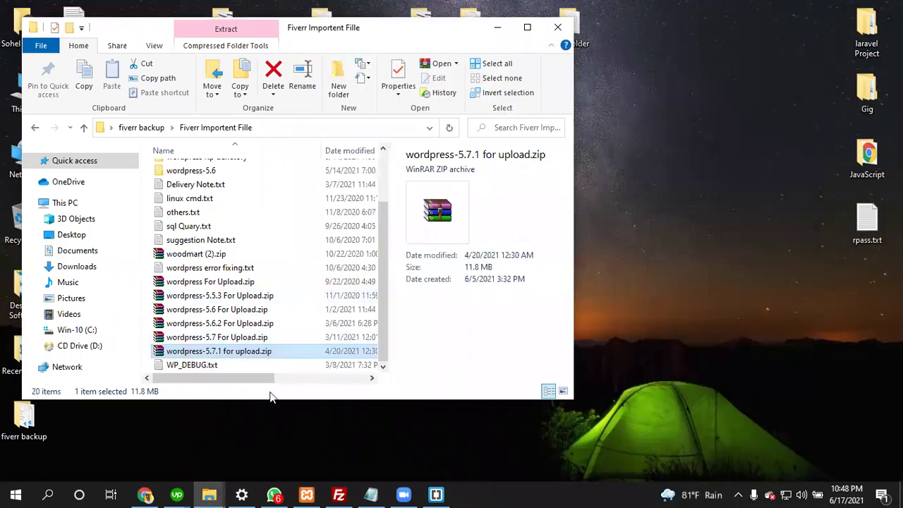
Upload wordpress-5.7.1 for upload.zip from the desktop's fiverr backup > Fiverr Importent Fille folder to public_html in cPanel File Manager
key(alt+Tab)
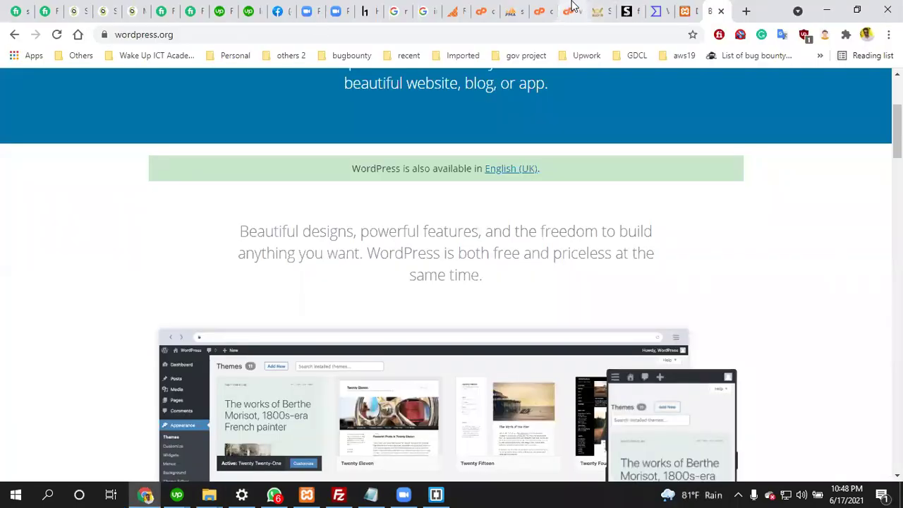
click(567, 10)
click(541, 10)
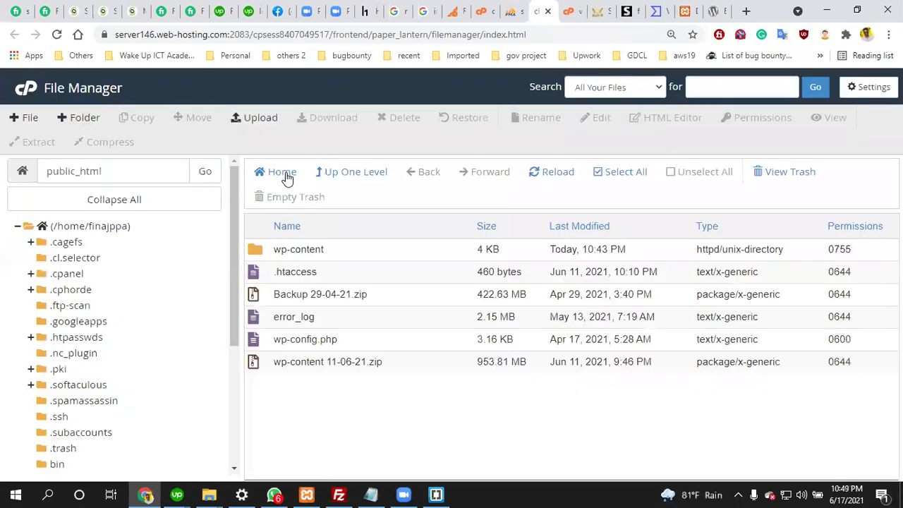
click(273, 119)
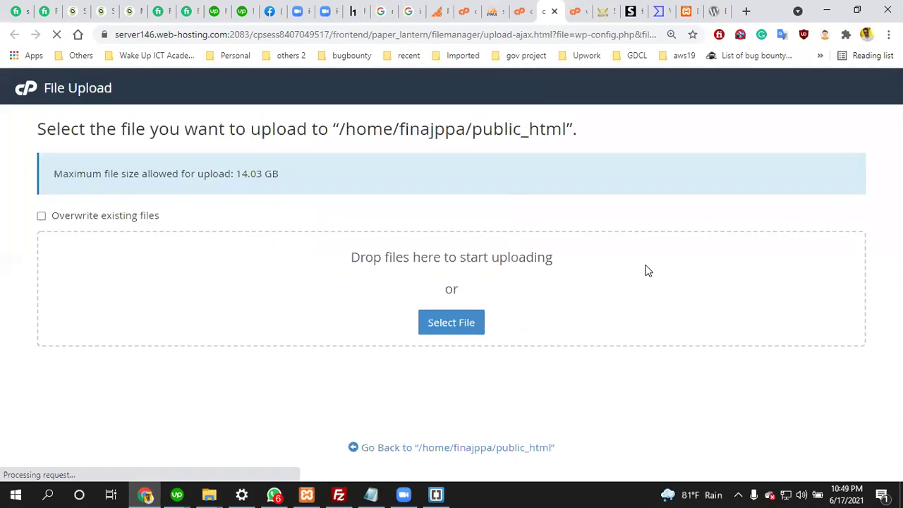
click(451, 323)
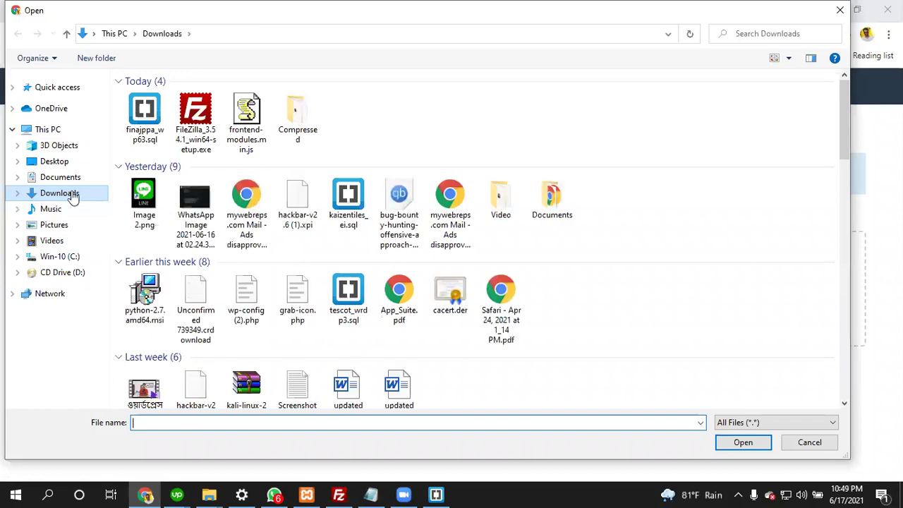
click(55, 162)
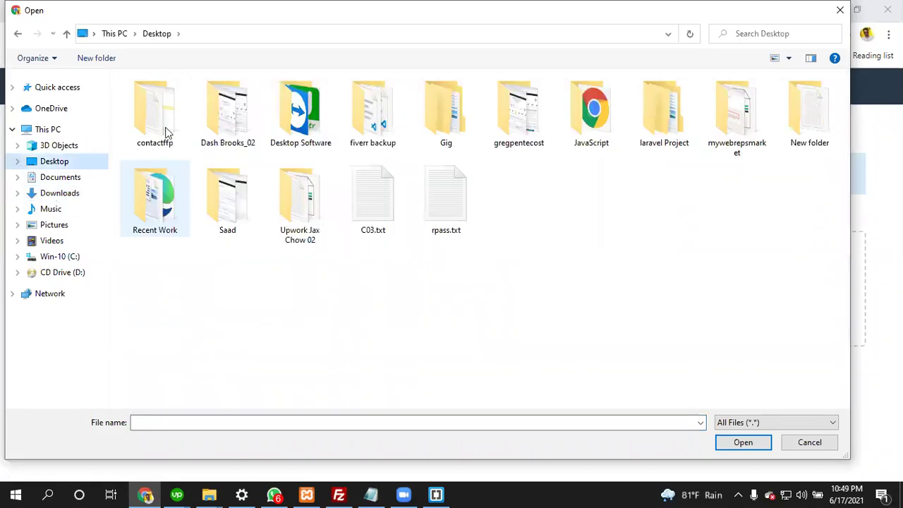
click(386, 117)
key(Return)
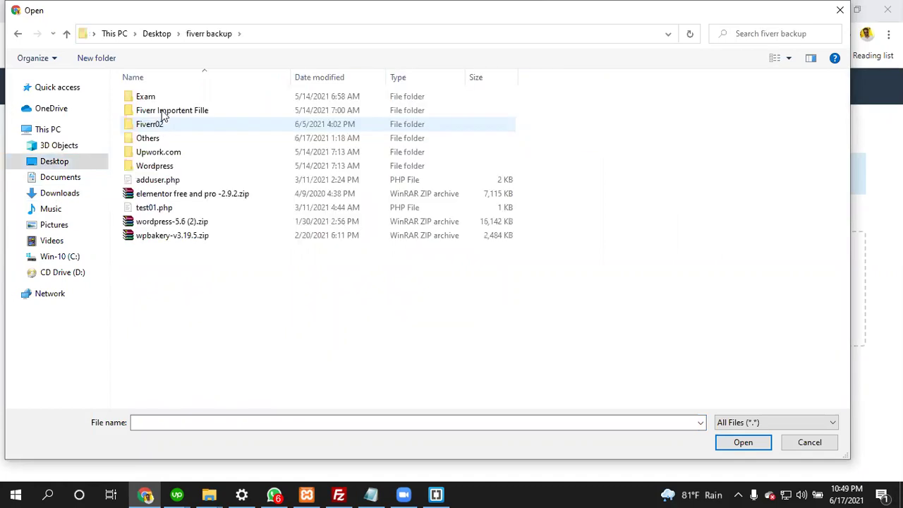
double_click(162, 119)
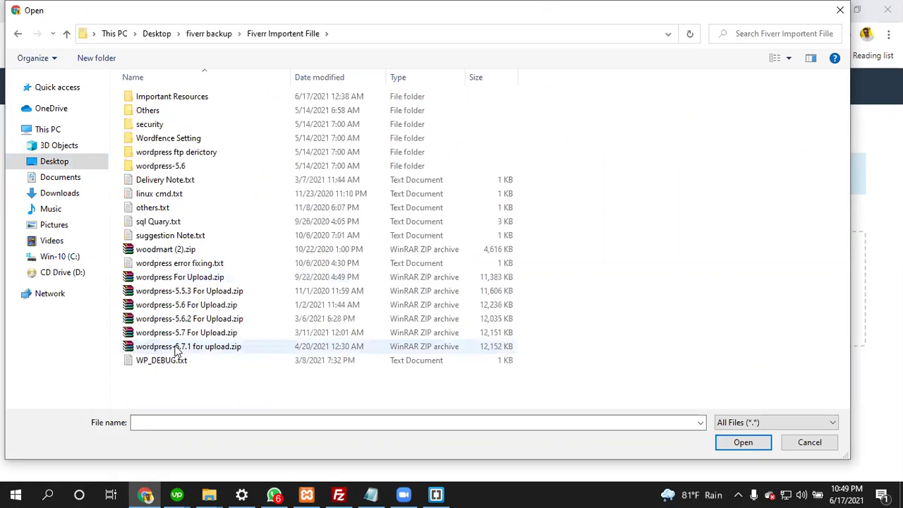
double_click(177, 348)
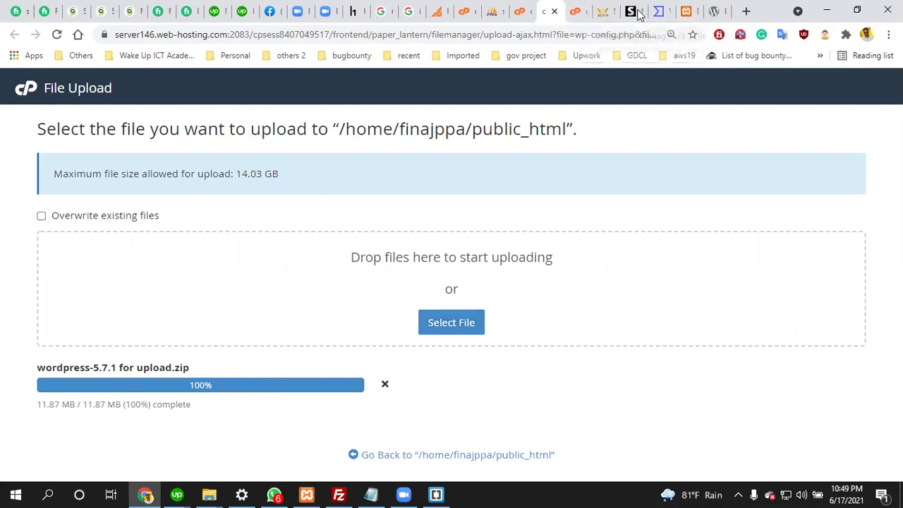
View the Wordfence options in the local WordPress dashboard and return to the cPanel upload page
click(688, 13)
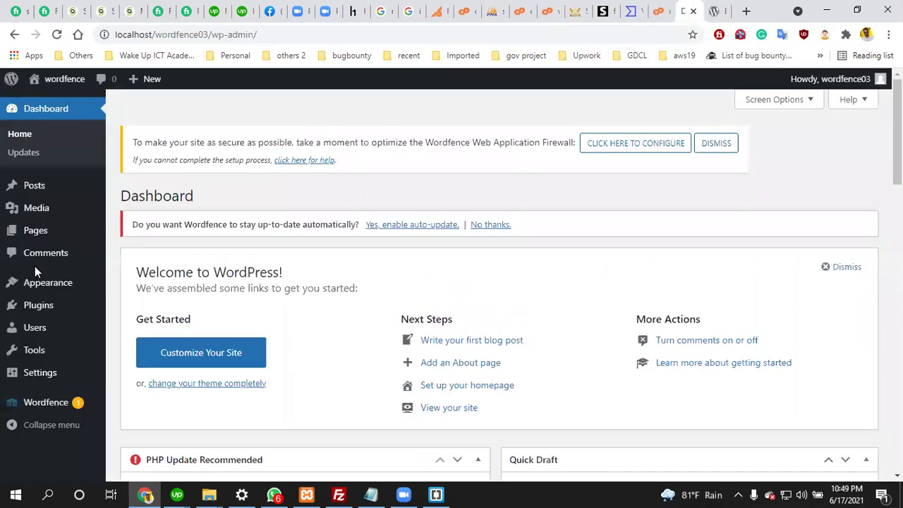
mouse_move(51, 406)
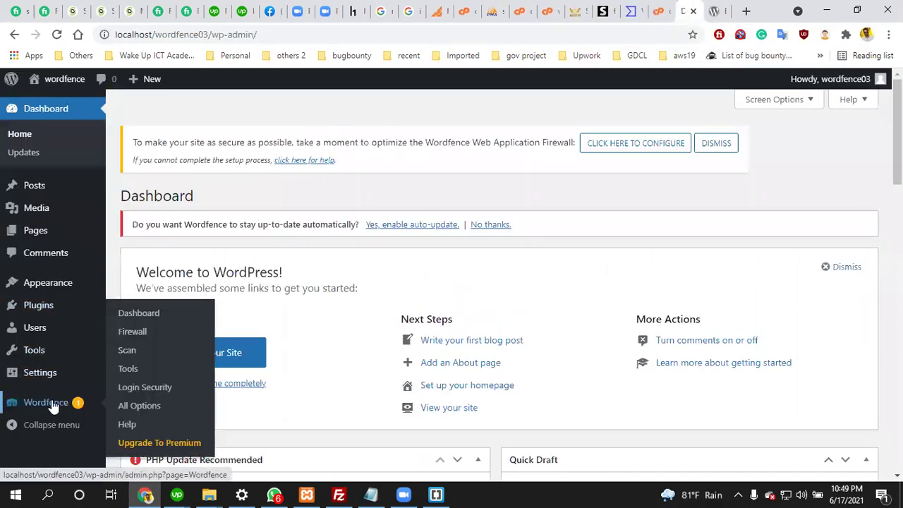
click(659, 11)
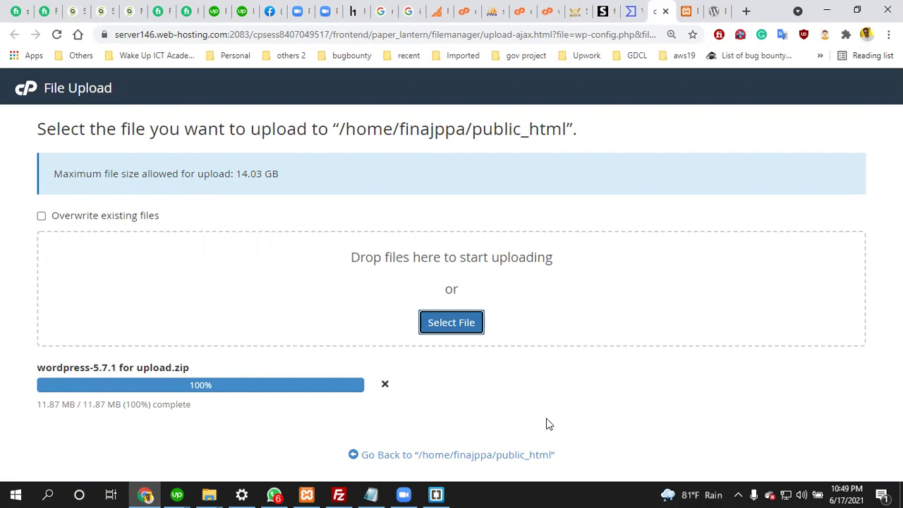
Cancel the listed upload entry and upload wordpress-5.7.1 for upload.zip to public_html again
click(506, 381)
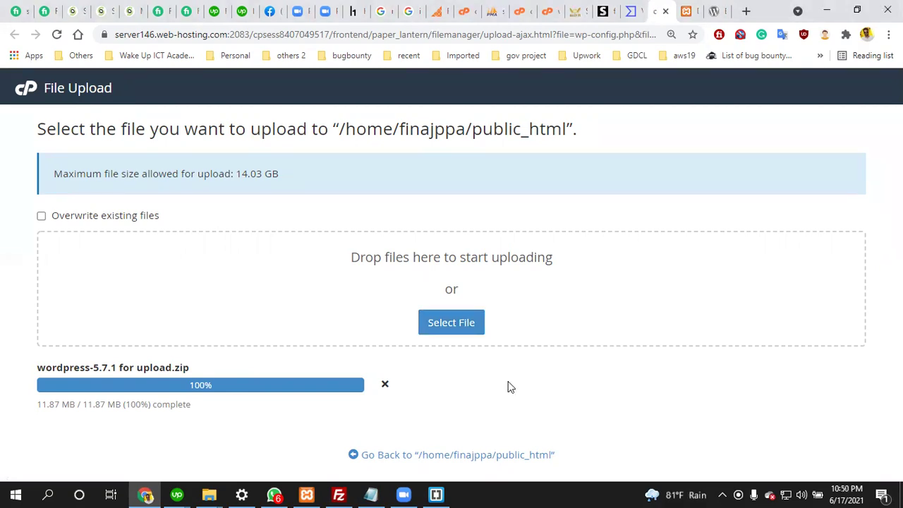
click(386, 386)
click(462, 328)
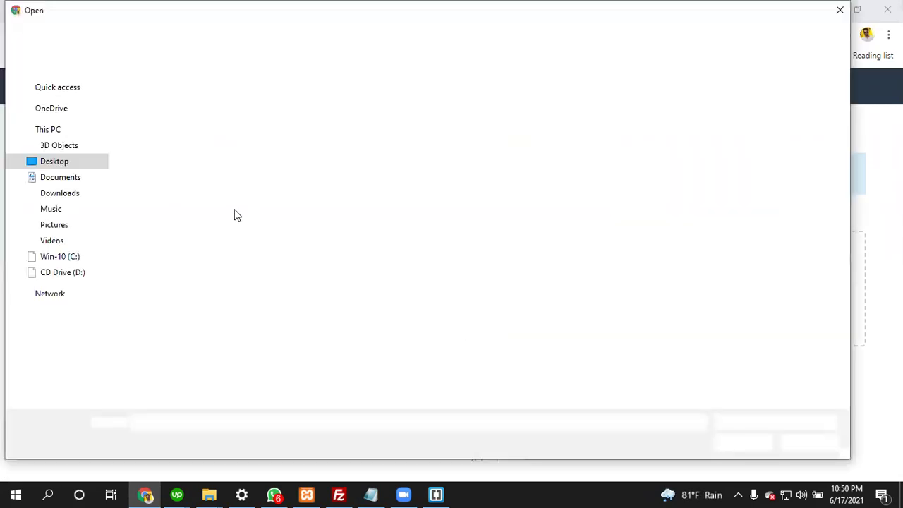
double_click(158, 349)
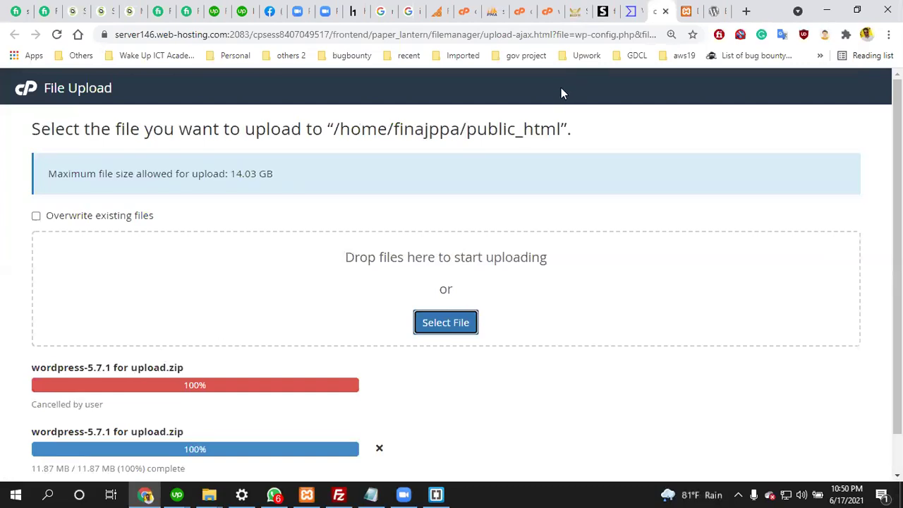
scroll(447, 250, down, 1)
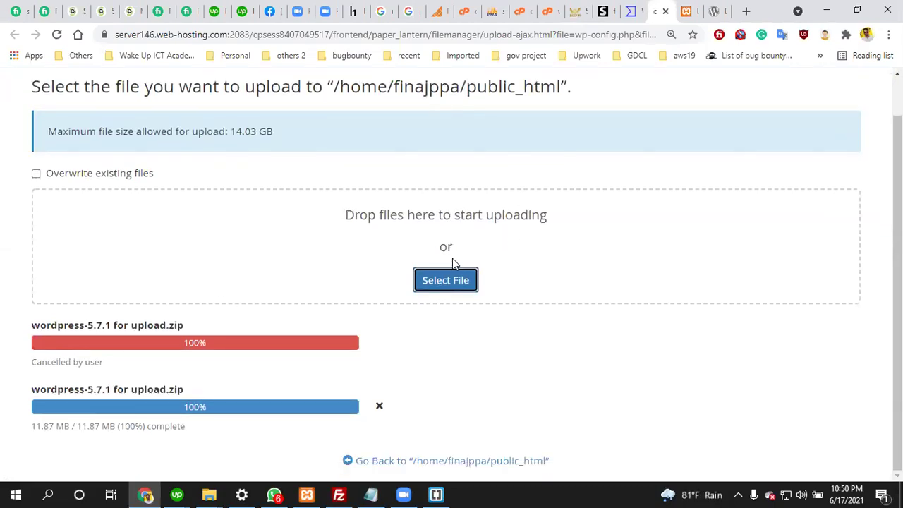
Refresh the public_html listing, extract wordpress-5.7.1 for upload.zip into /public_html and look over the extracted files
click(539, 9)
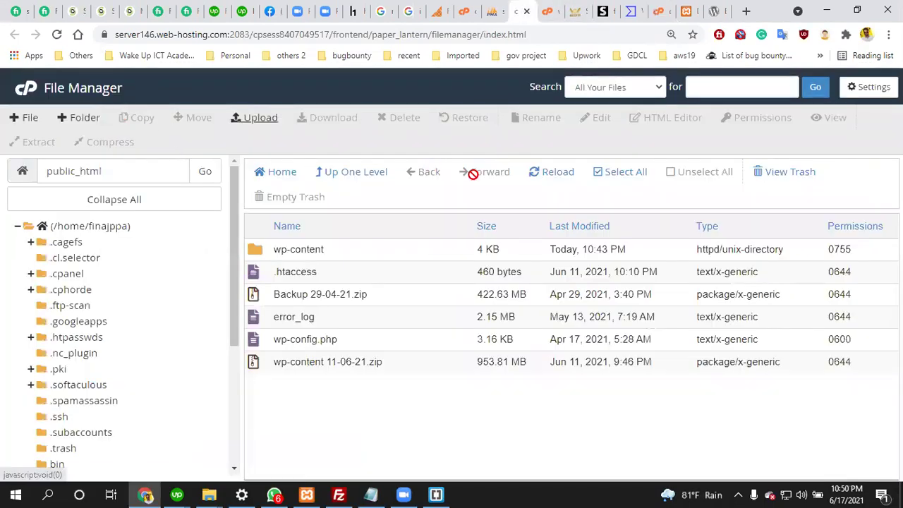
click(541, 181)
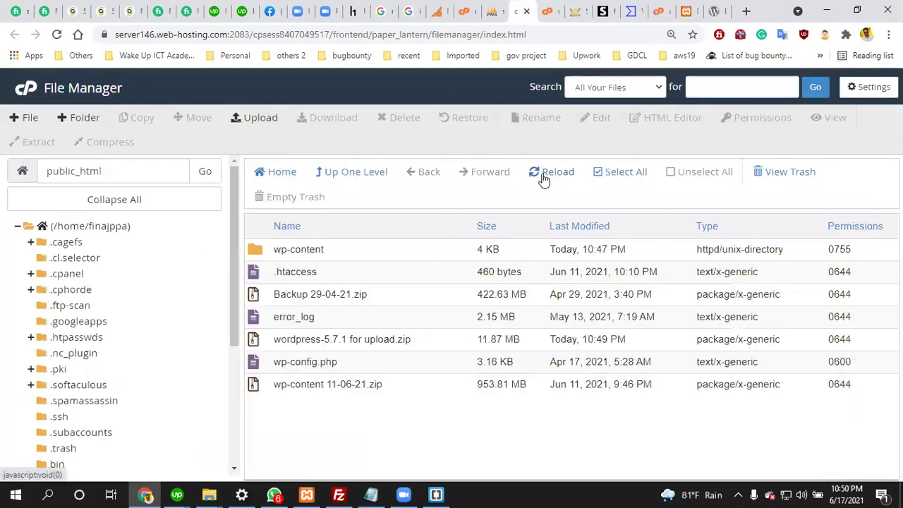
right_click(332, 338)
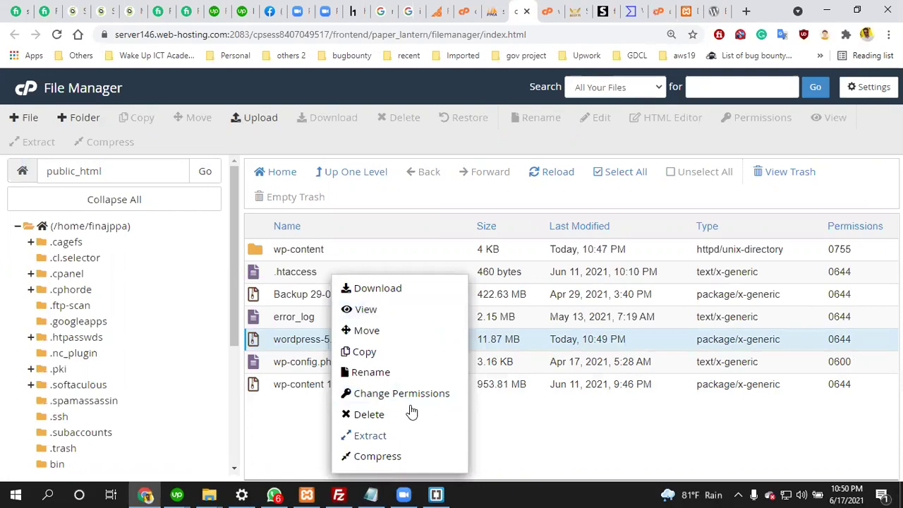
click(366, 439)
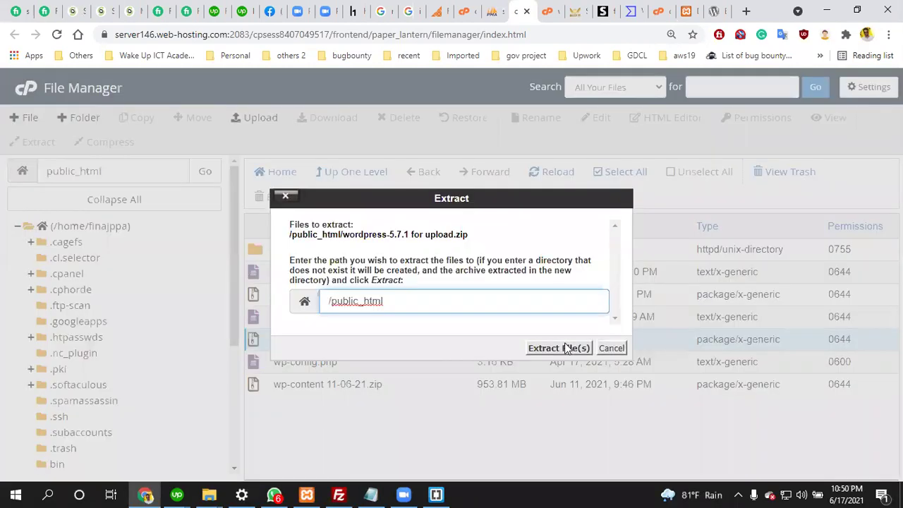
click(567, 348)
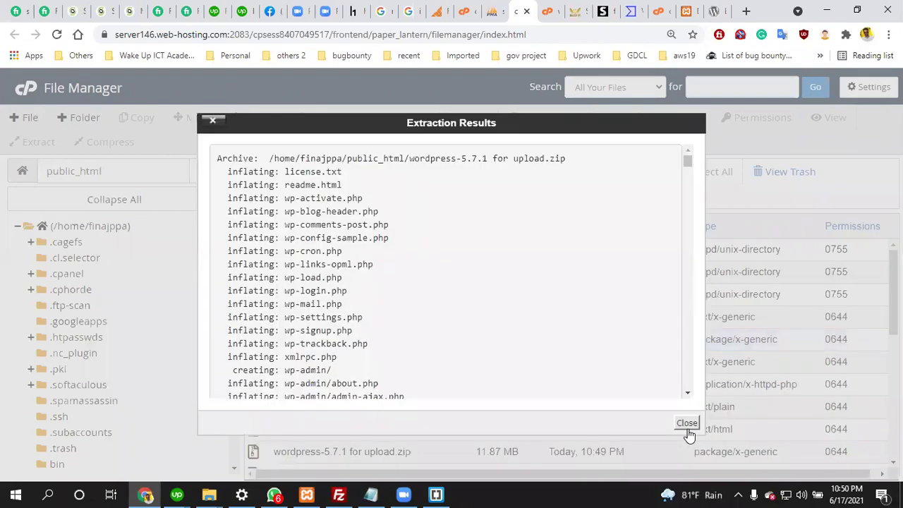
key(Escape)
scroll(339, 395, down, 3)
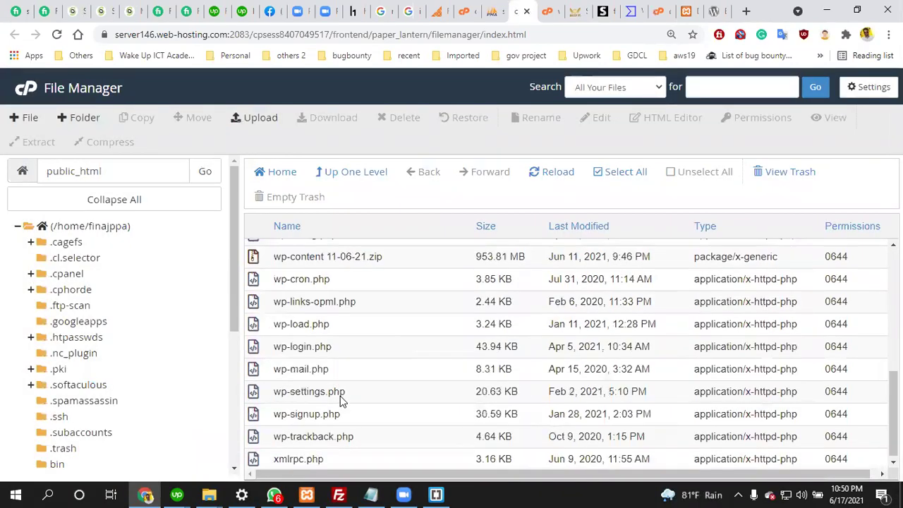
scroll(333, 344, up, 2)
scroll(333, 344, up, 3)
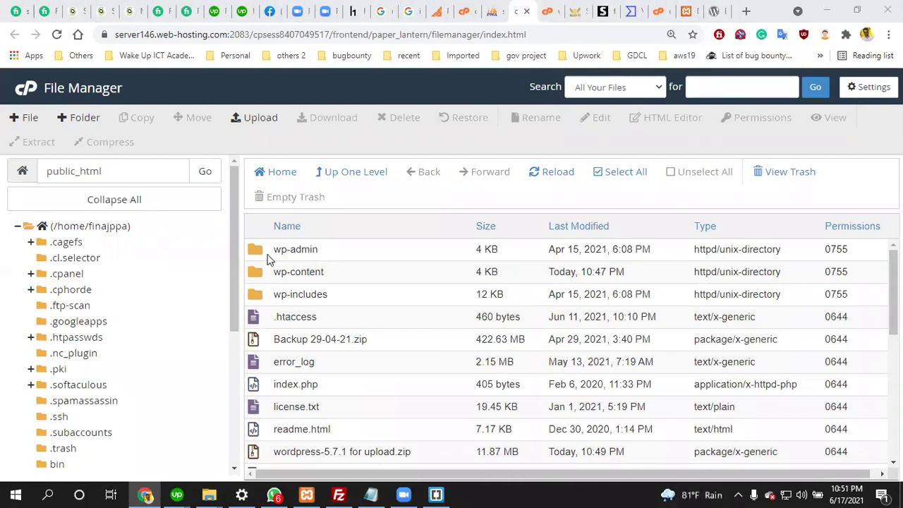
Open the Wordfence Scan page in the local WordPress dashboard and view the scan stages
click(685, 8)
scroll(57, 402, down, 2)
mouse_move(39, 408)
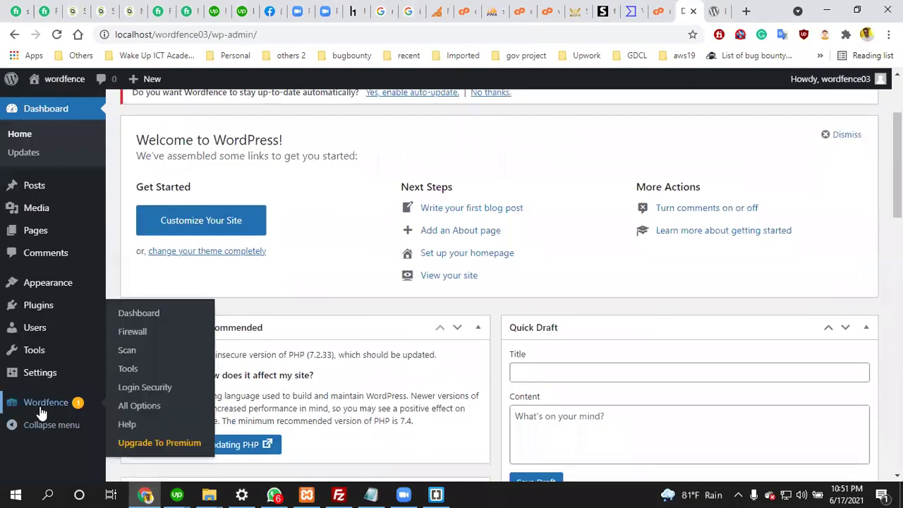
click(126, 354)
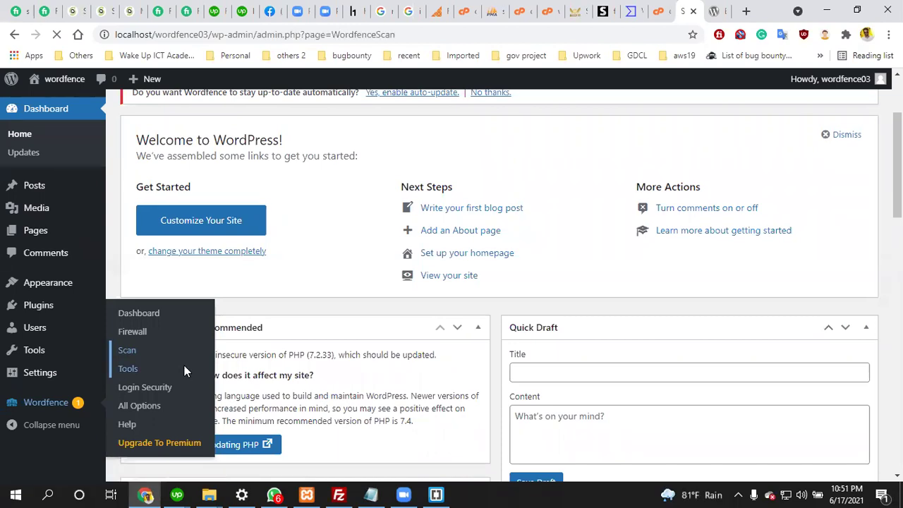
scroll(419, 276, down, 3)
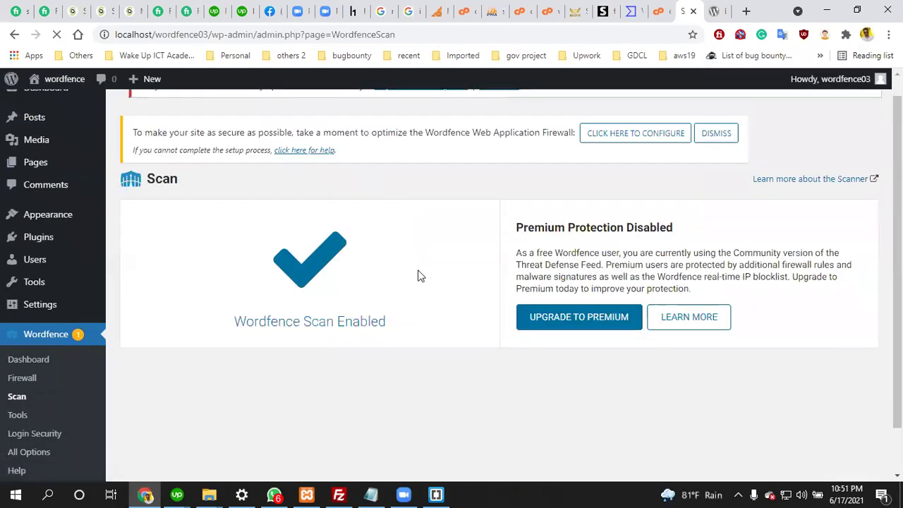
scroll(314, 358, down, 2)
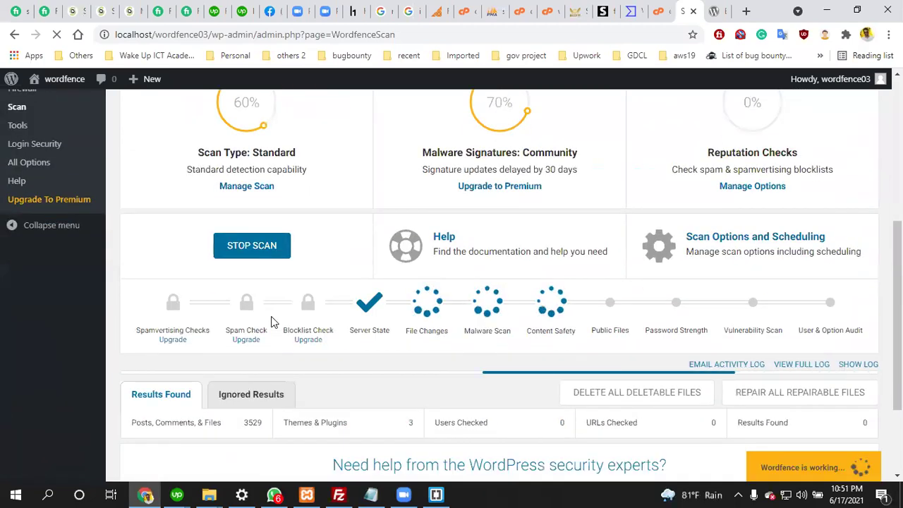
Reload the Wordfence Scan page from the invalid security token error and check the scan progress
scroll(289, 325, down, 2)
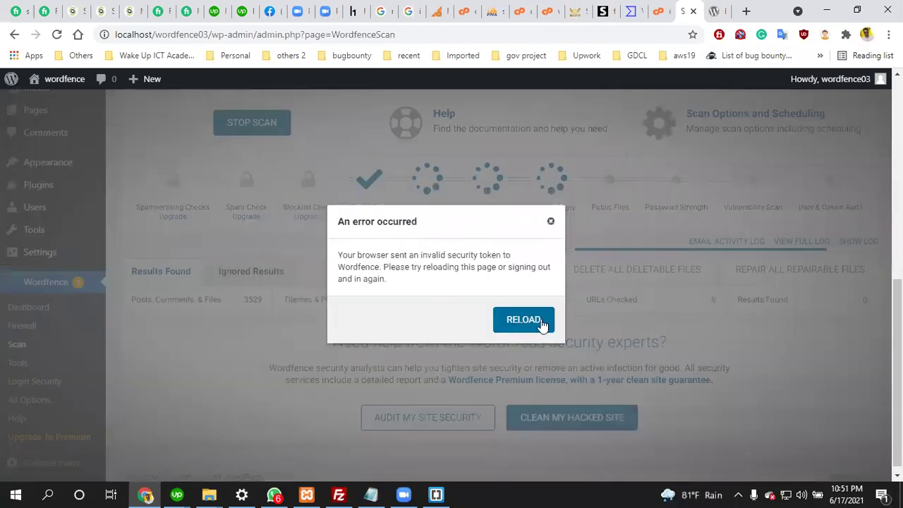
click(543, 323)
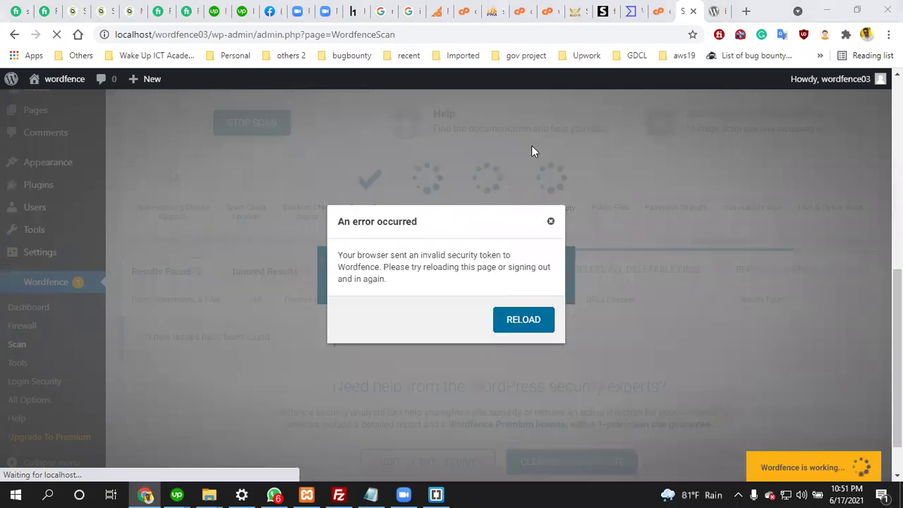
click(527, 319)
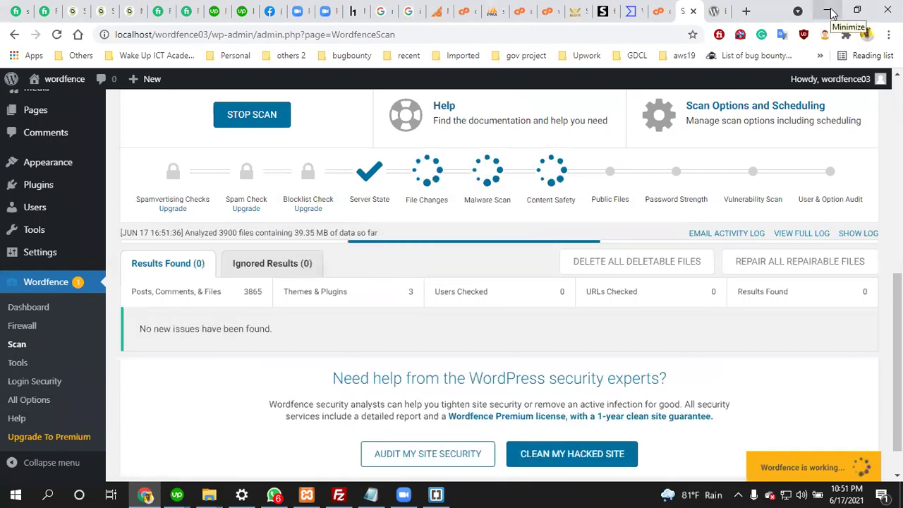
Switch to the desktop and open the Fiverr Importent Fille folder inside fiverr backup
click(145, 495)
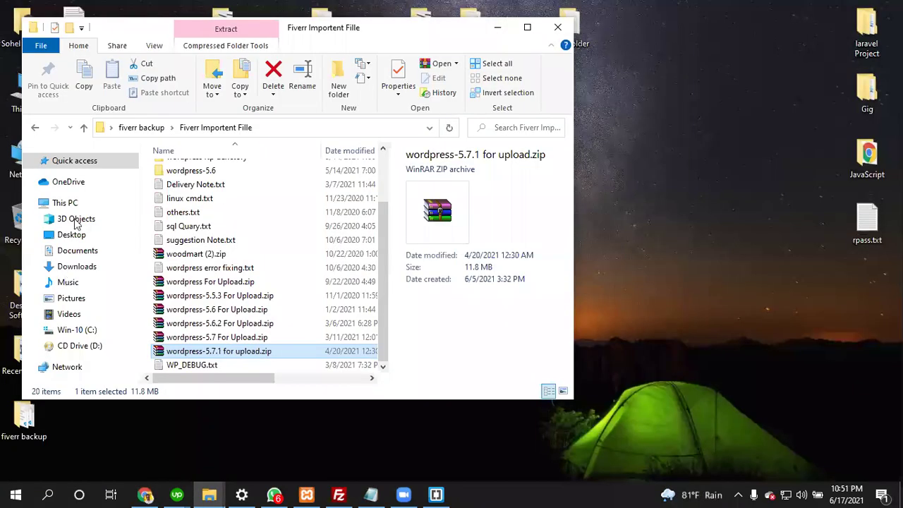
click(209, 495)
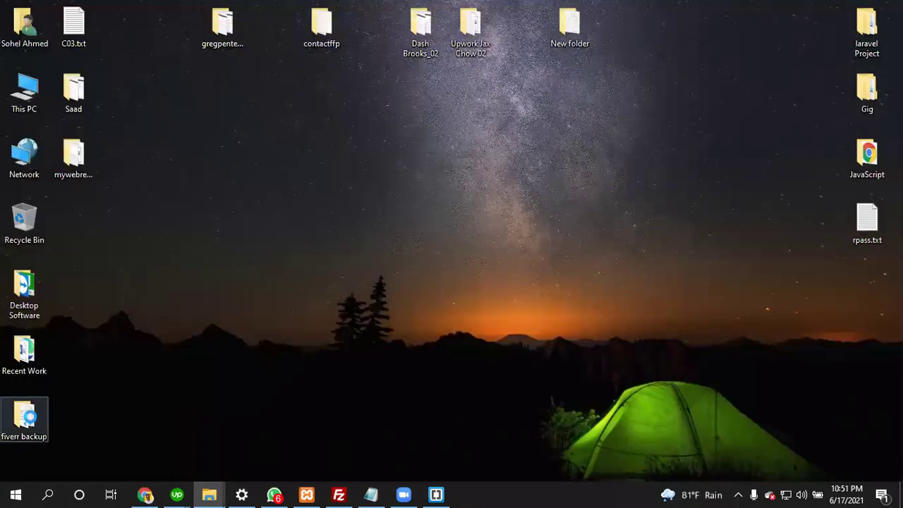
click(31, 422)
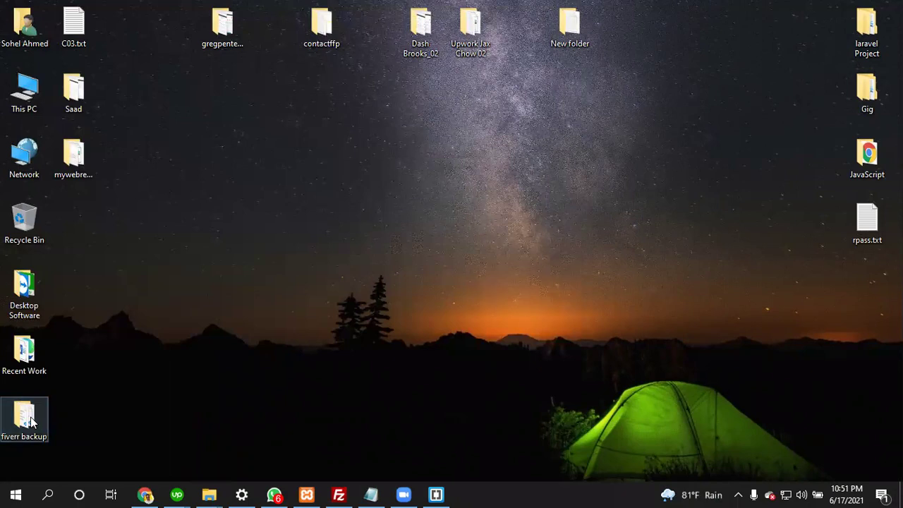
double_click(31, 422)
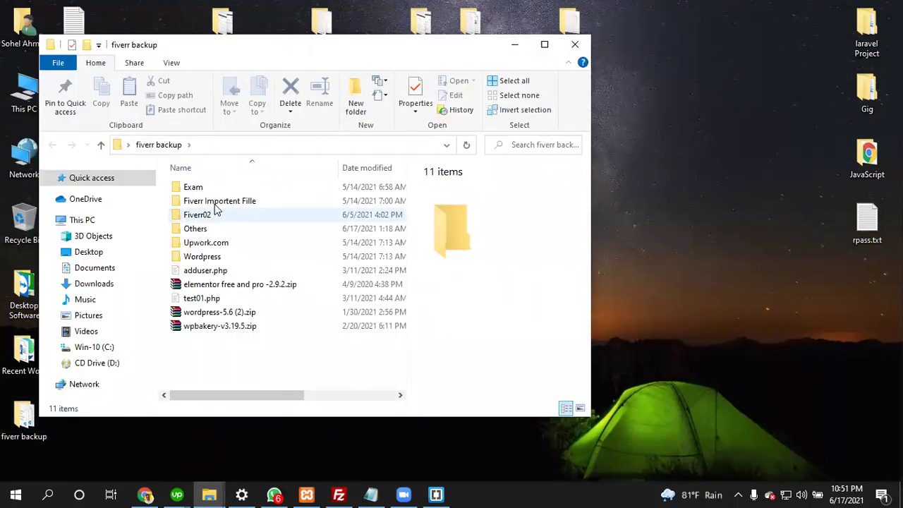
double_click(214, 204)
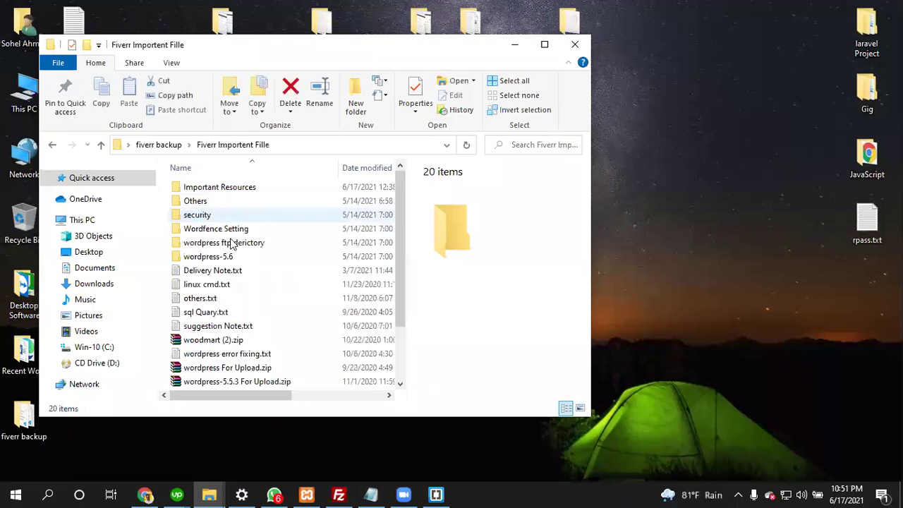
click(233, 246)
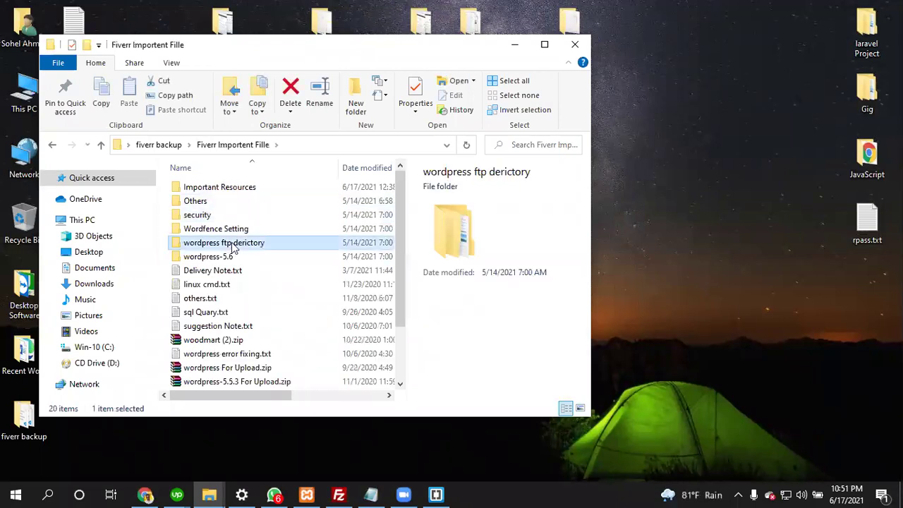
Look over the Others folder directly inside fiverr backup and return to the parent folder
click(101, 144)
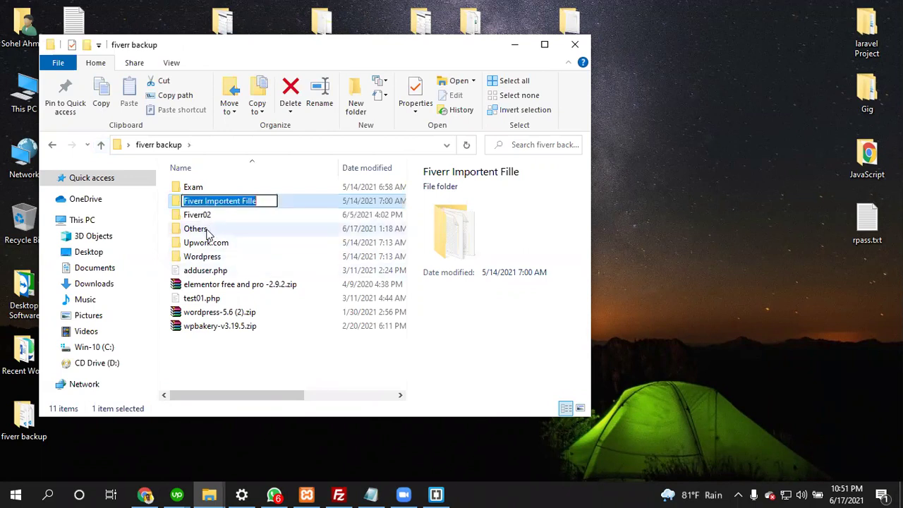
click(206, 230)
double_click(207, 233)
click(198, 242)
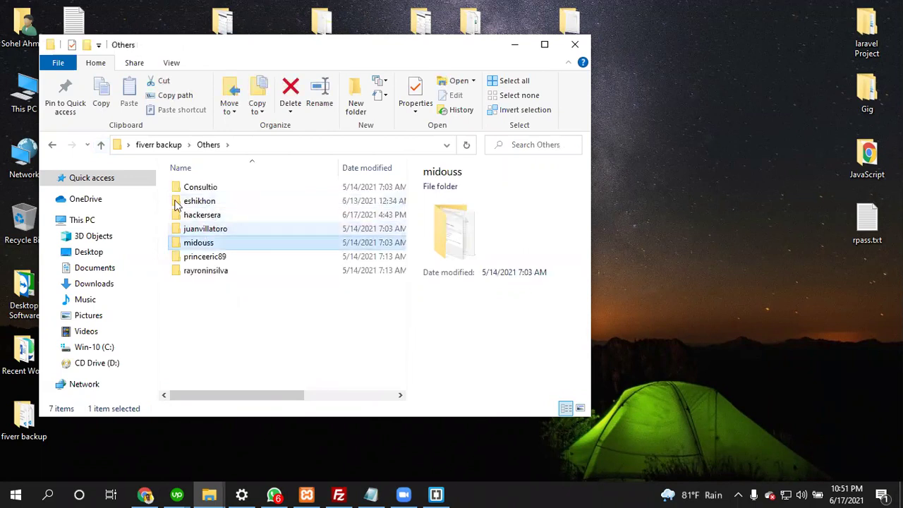
click(101, 144)
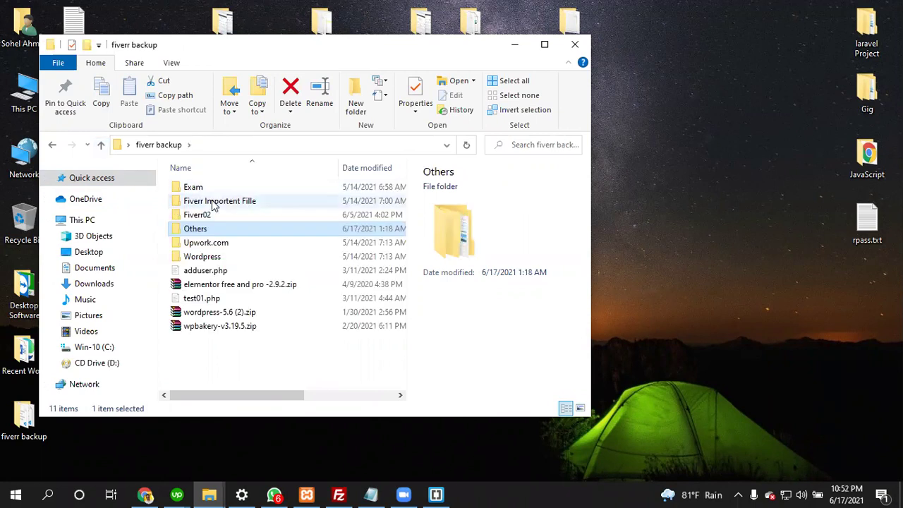
Open the security folder inside Fiverr Importent Fille and look over its plugin archives
double_click(213, 203)
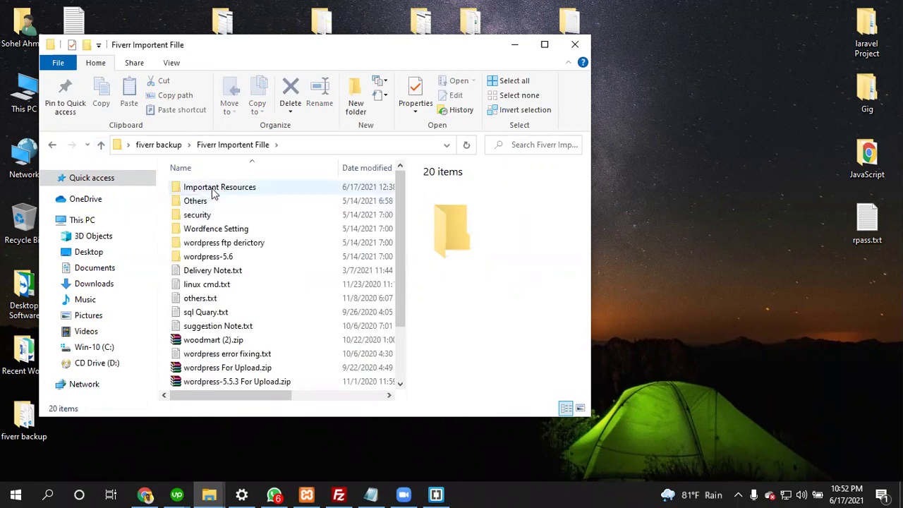
click(215, 188)
double_click(204, 216)
click(204, 215)
key(m)
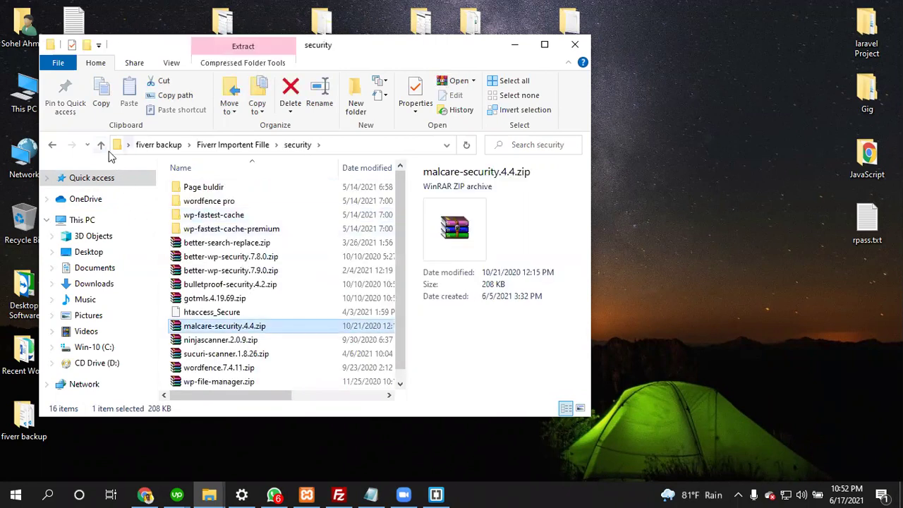
View the Malware index.php folder within the Others folder of Fiverr Importent Fille, and go back up one level
click(102, 146)
double_click(204, 203)
click(214, 201)
click(213, 189)
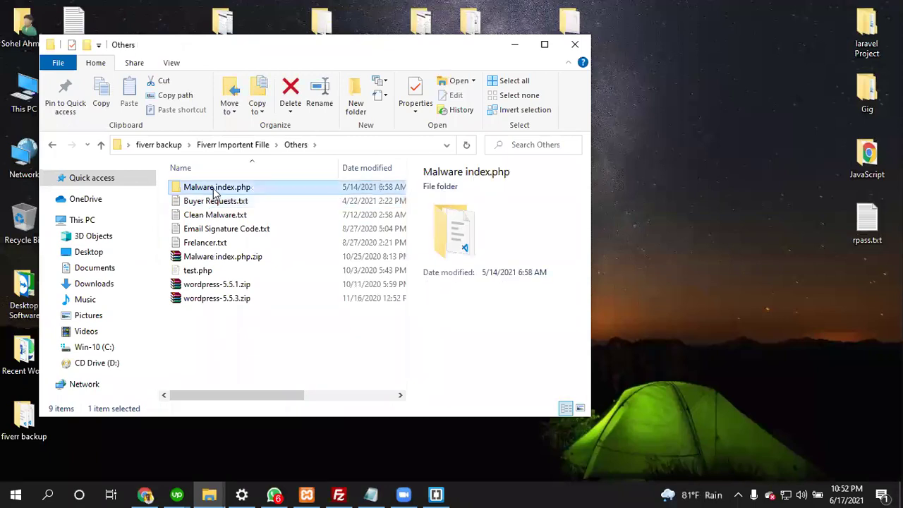
double_click(215, 188)
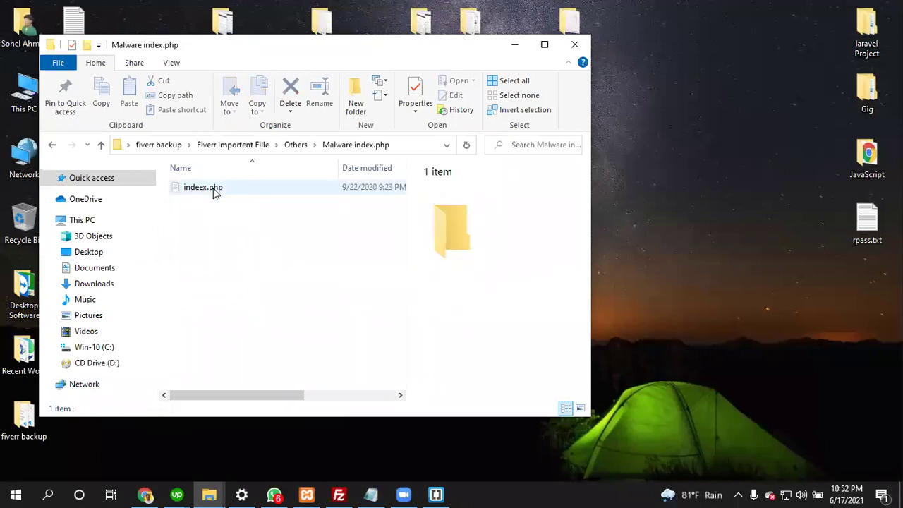
click(101, 145)
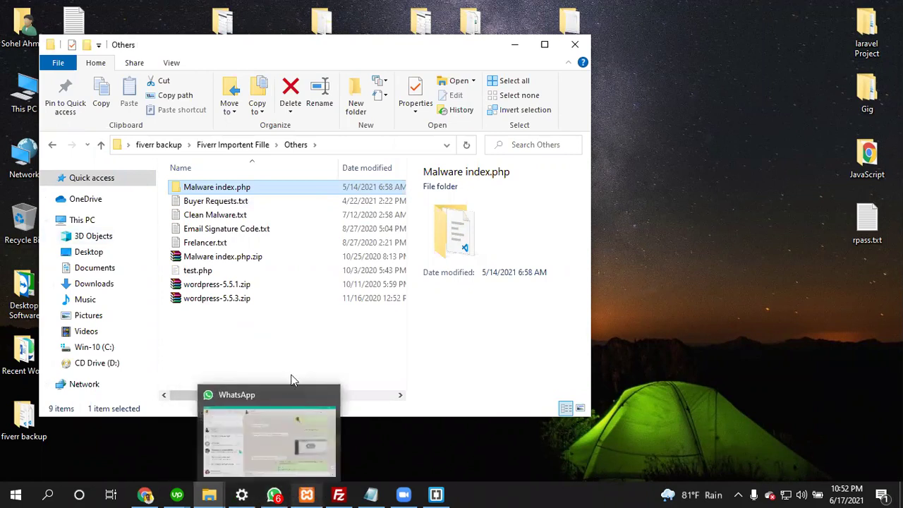
Switch to Brackets, minimize the file window in front of it and dismiss the end-of-support notice
click(189, 188)
click(436, 494)
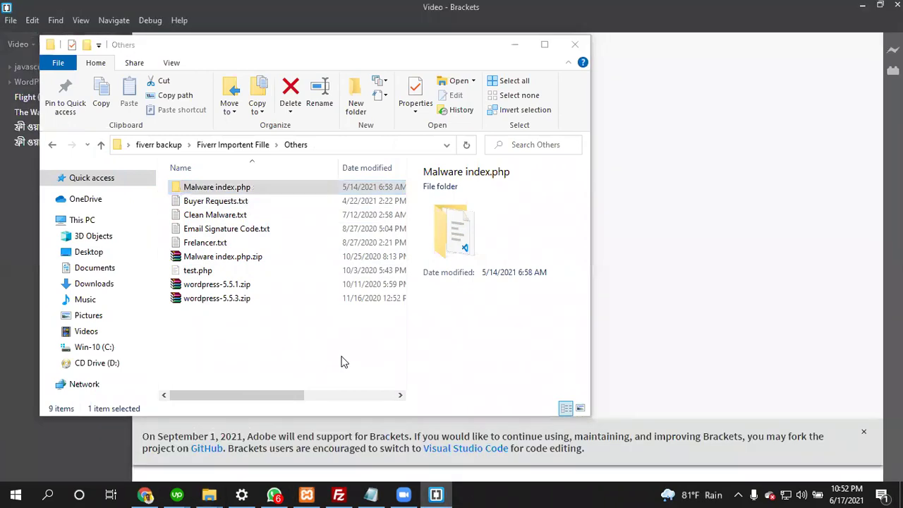
click(514, 44)
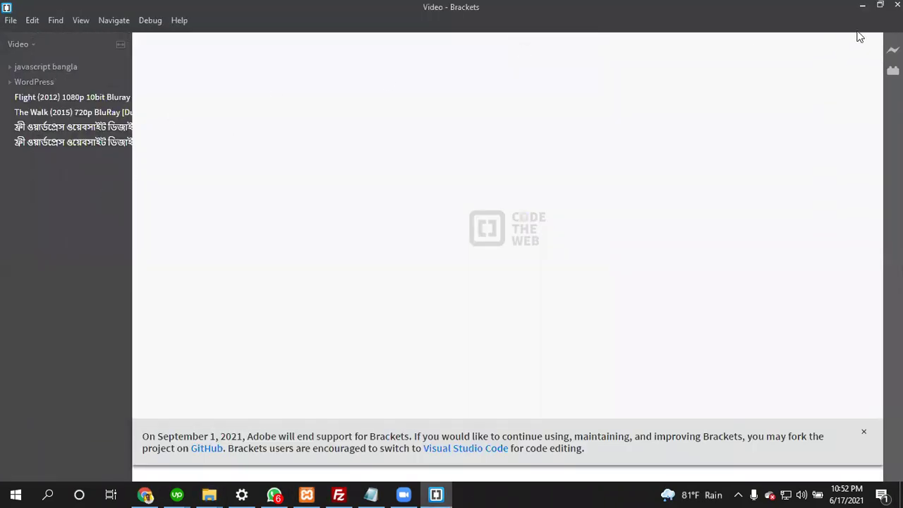
click(862, 431)
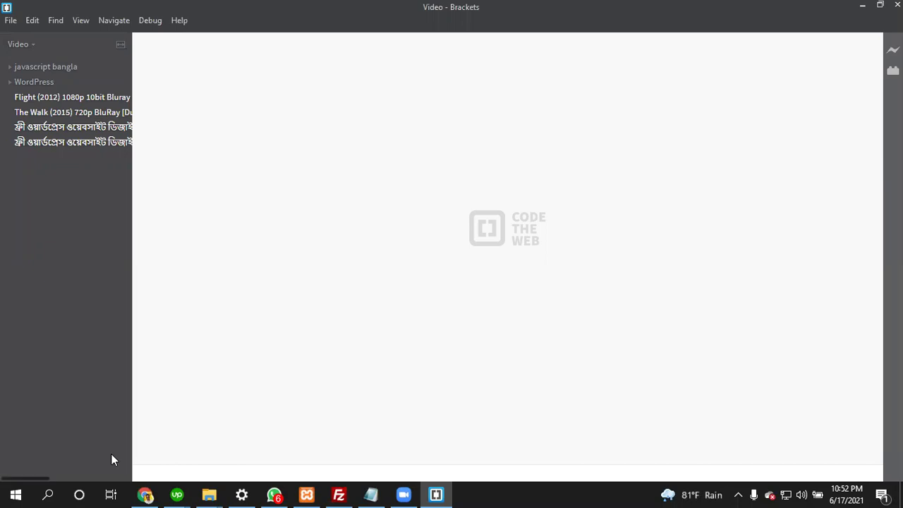
Switch back to the Wordfence Scan page in Chrome and check the scan's progress
click(155, 491)
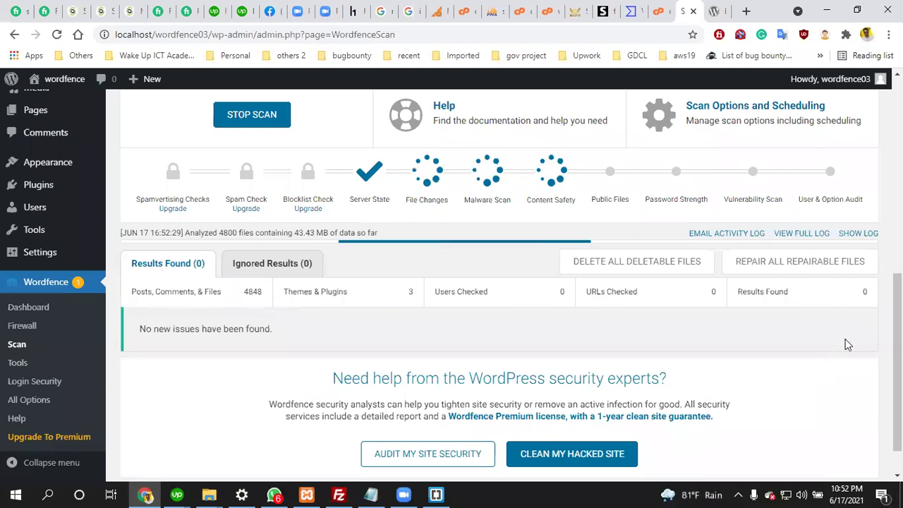
scroll(434, 278, down, 1)
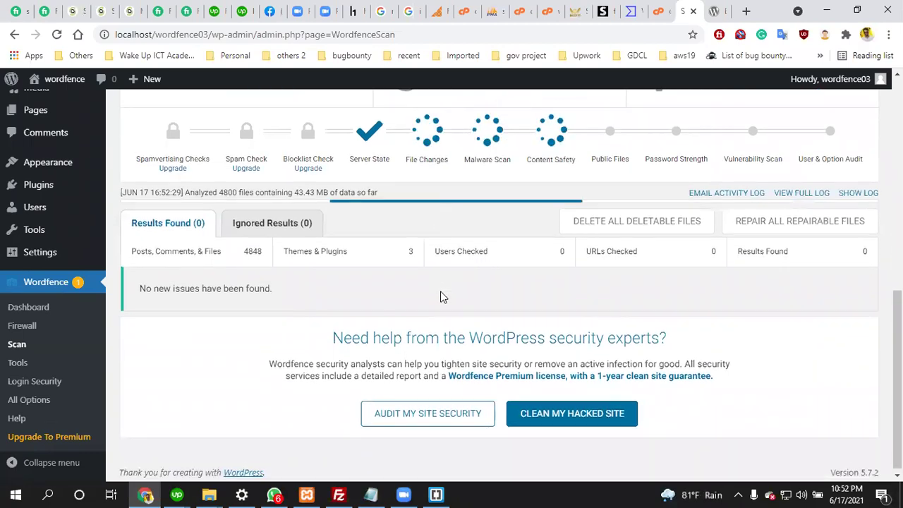
scroll(442, 296, up, 3)
scroll(445, 290, down, 2)
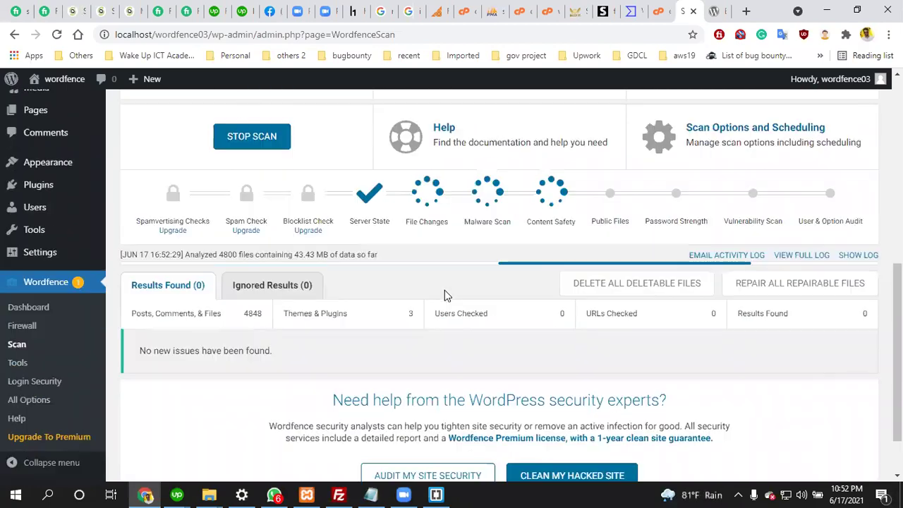
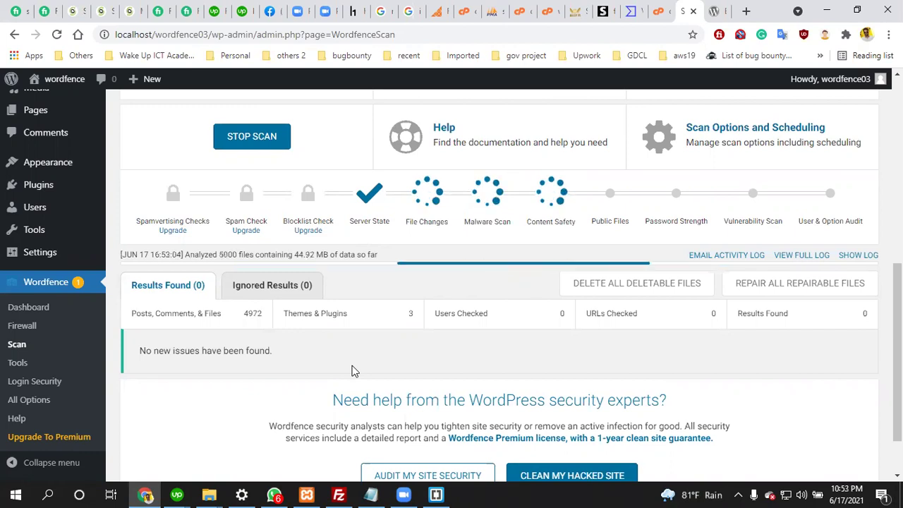
Minimize the browser and Brackets, reopen fiverr backup maximized and look through its Wordpress and Others folders
click(838, 12)
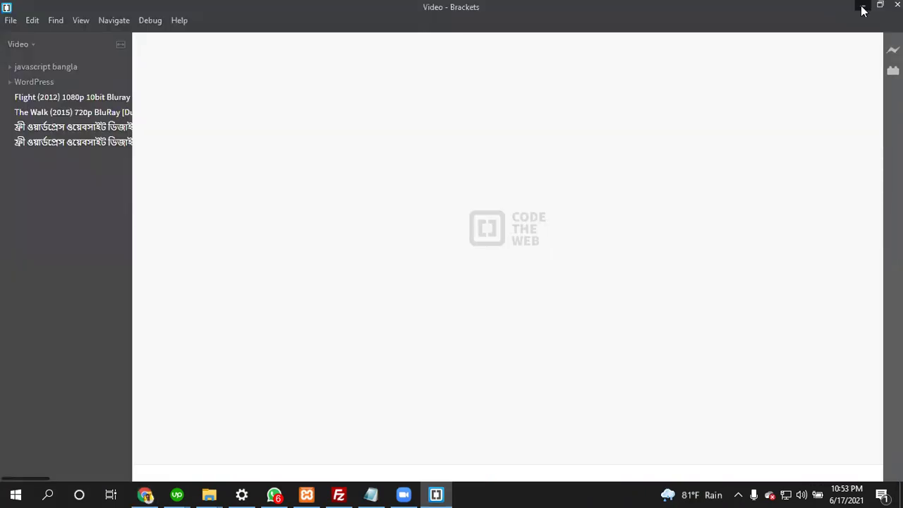
click(862, 7)
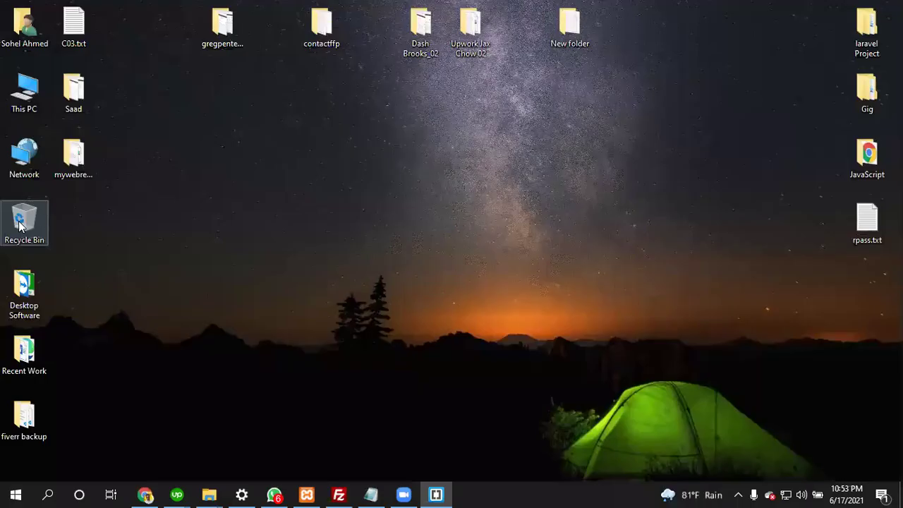
double_click(28, 432)
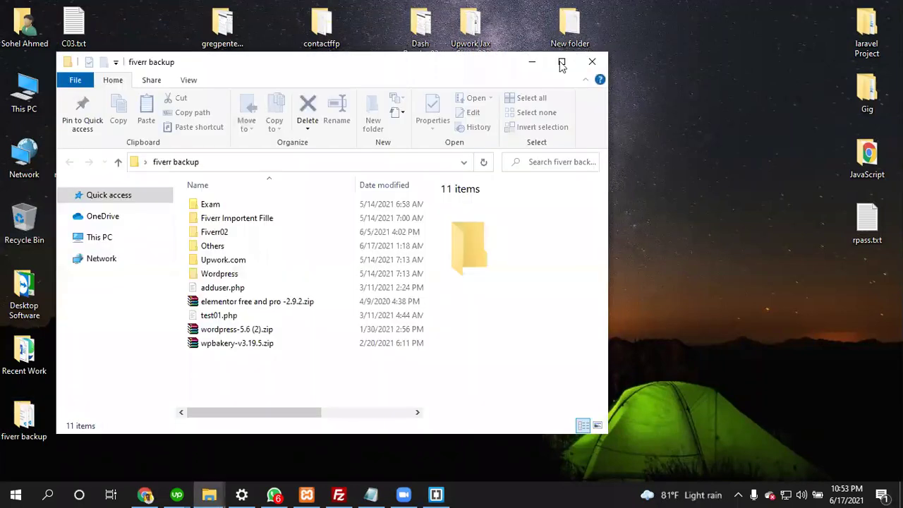
click(562, 64)
click(175, 220)
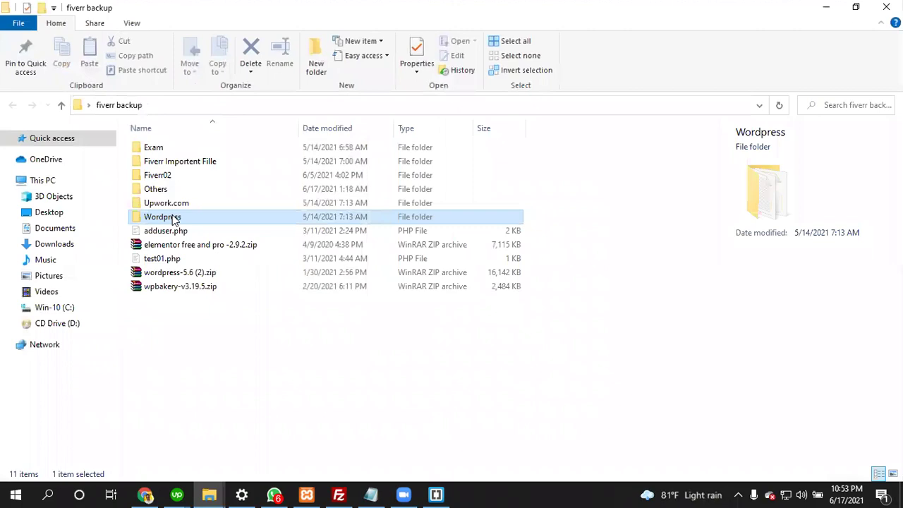
double_click(174, 220)
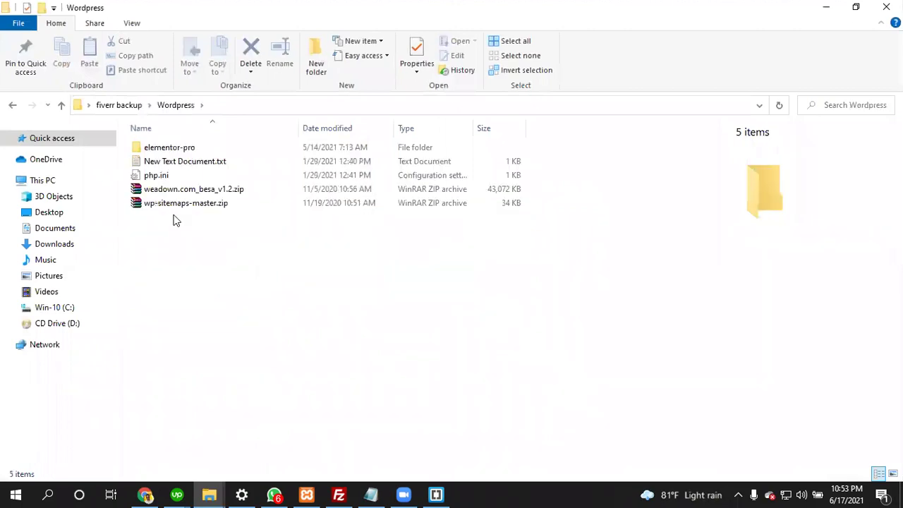
key(alt+Left)
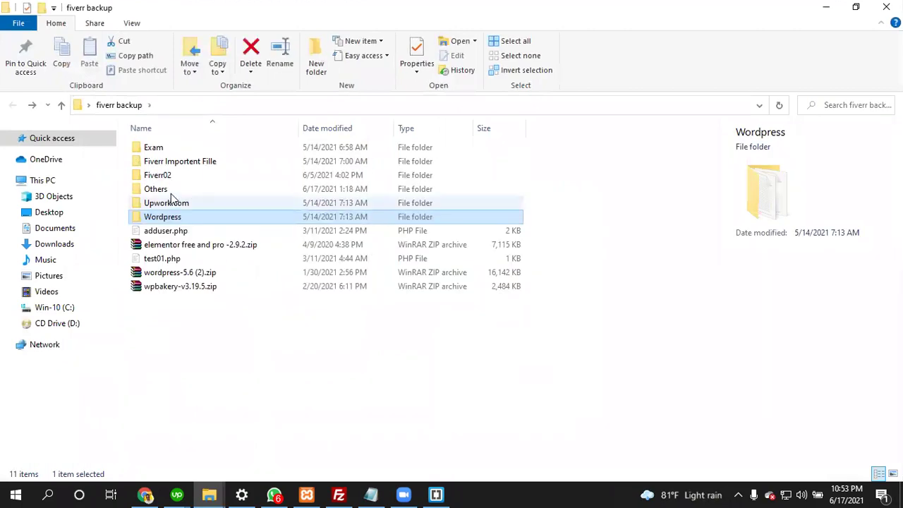
double_click(171, 193)
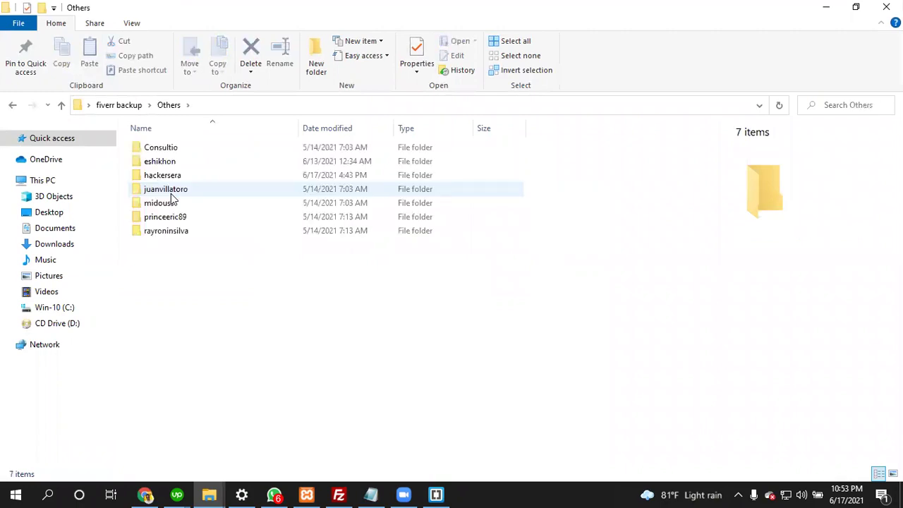
Open the malware folder inside Fiverr02 of fiverr backup and view its files
key(alt+Left)
key(Up)
key(Return)
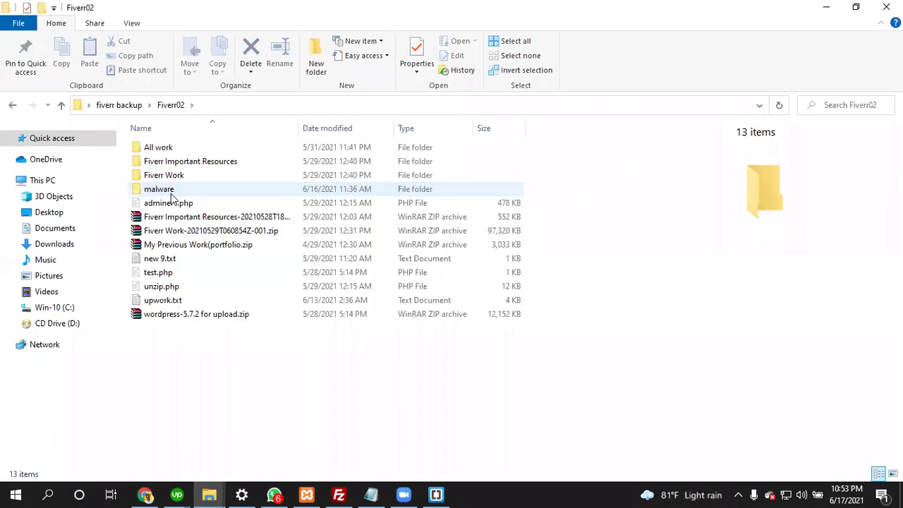
click(171, 191)
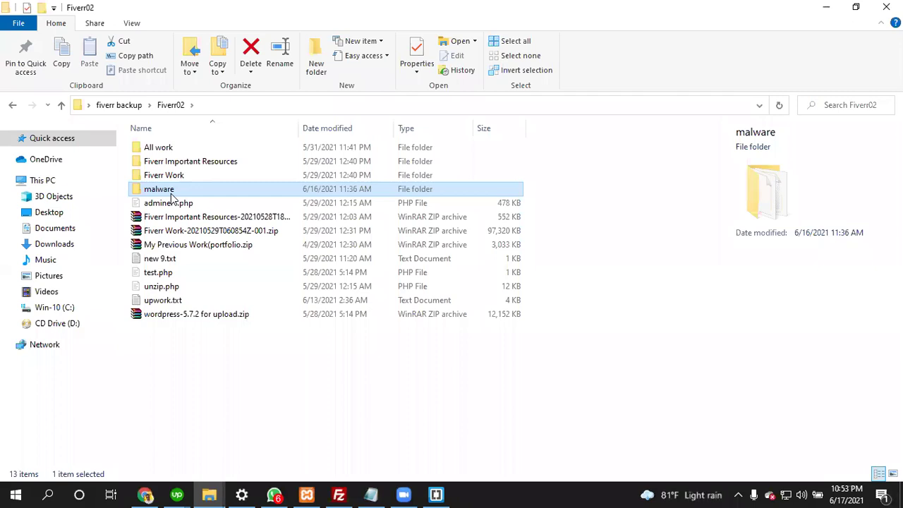
double_click(170, 191)
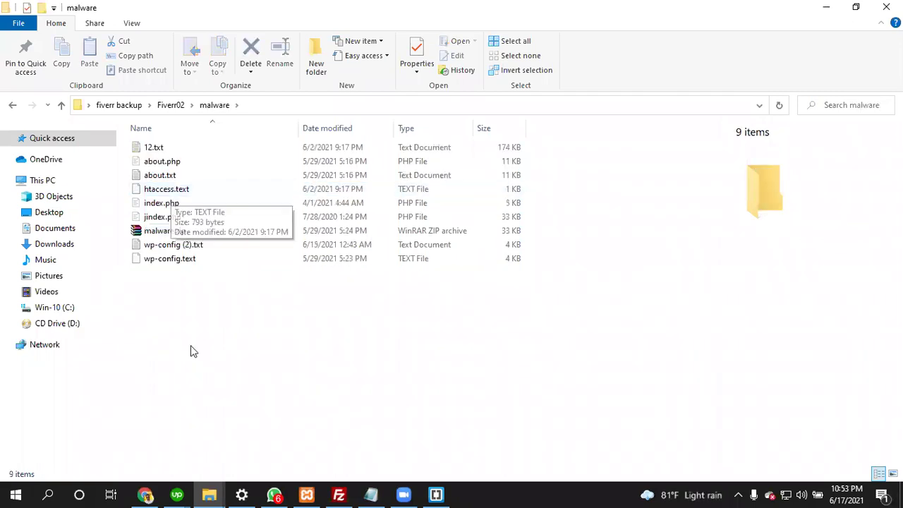
Return to Chrome, view the wp-config.php editor, close the cPanel upload page and go back to the Wordfence scan
click(146, 494)
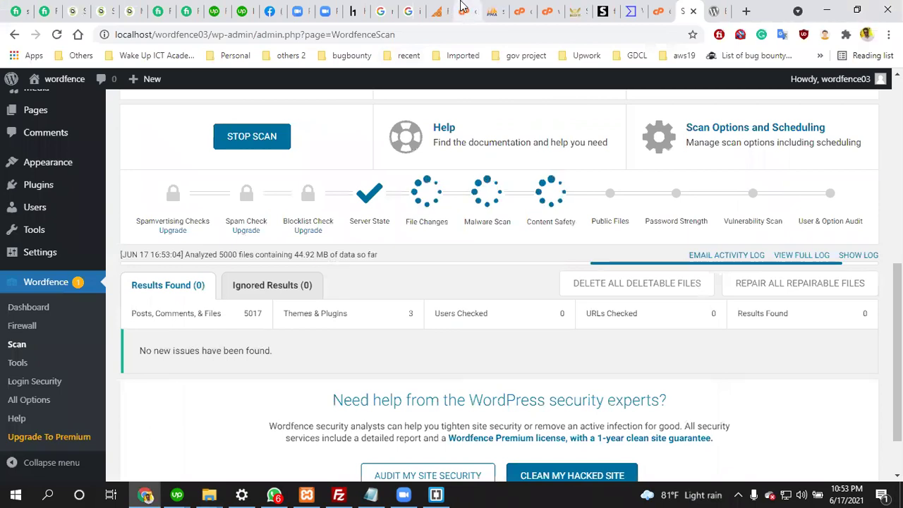
click(462, 7)
click(547, 10)
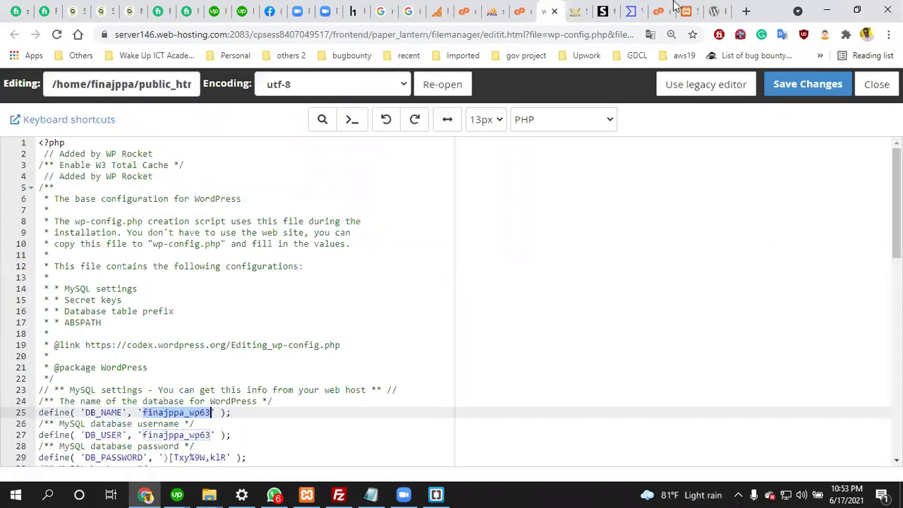
key(ctrl+Tab)
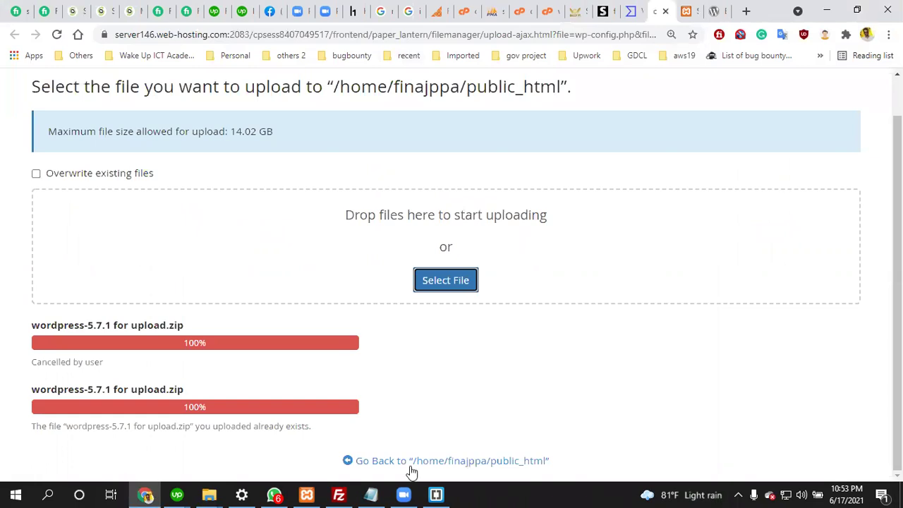
key(ctrl+Tab)
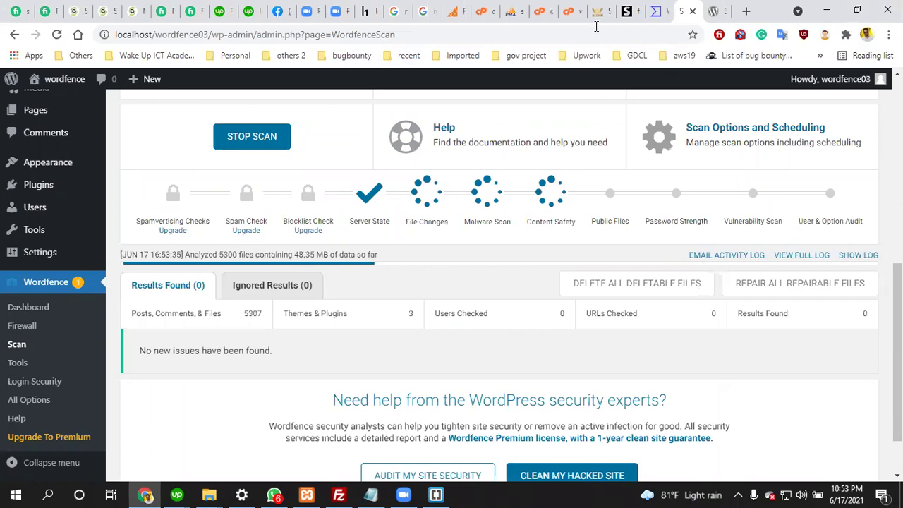
Switch to the cPanel File Manager and point out wp-comments-post.php, wp-config.php and wp-config-sample.php in public_html
click(571, 14)
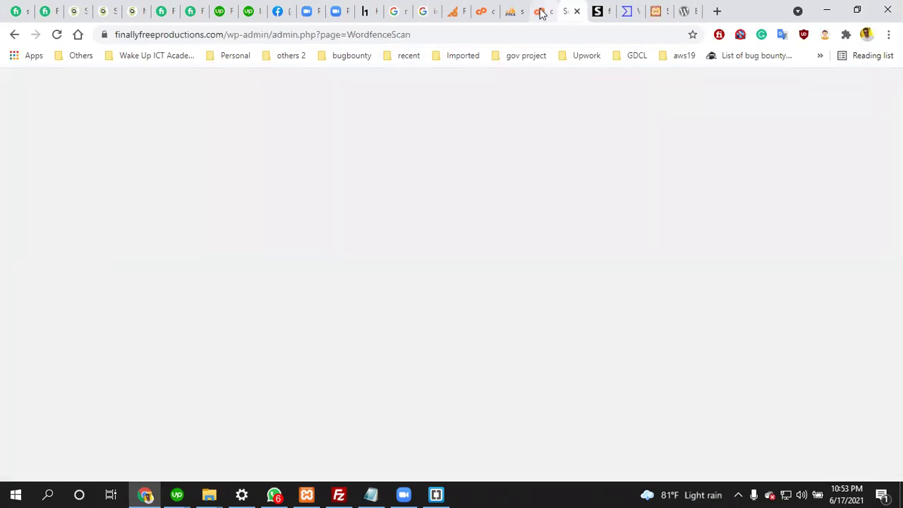
key(ctrl+w)
scroll(381, 268, down, 3)
click(299, 304)
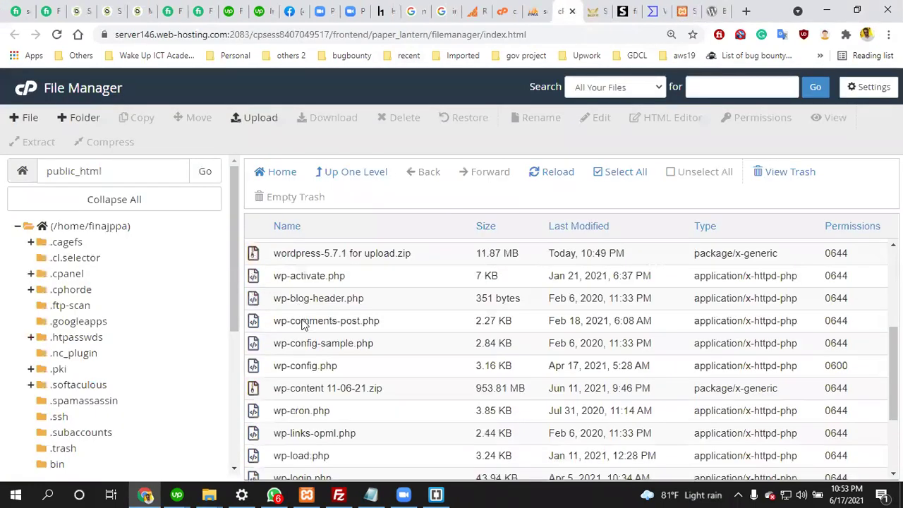
key(Down)
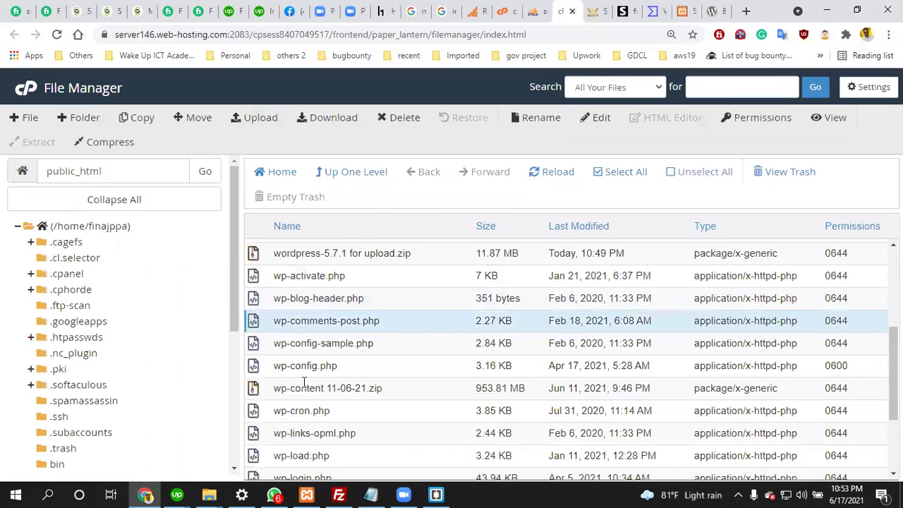
key(Down)
key(Down)
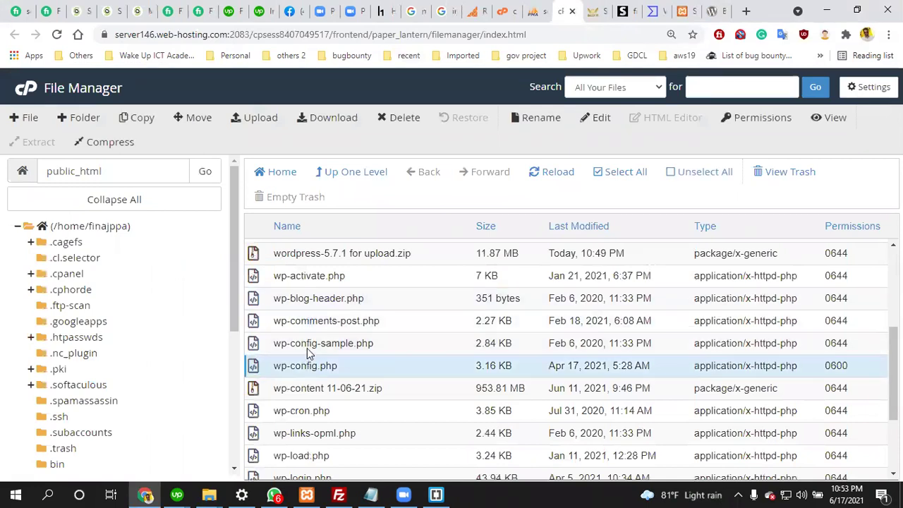
click(306, 346)
Go through the remaining WordPress core files in public_html, from wp-cron.php to wp-login.php
scroll(348, 352, down, 3)
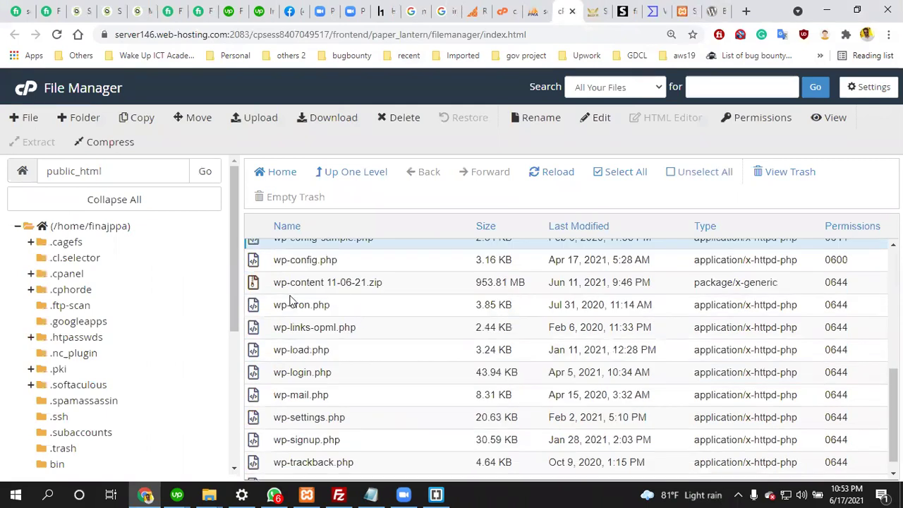
scroll(289, 289, down, 1)
key(Down)
key(Down)
key(Down)
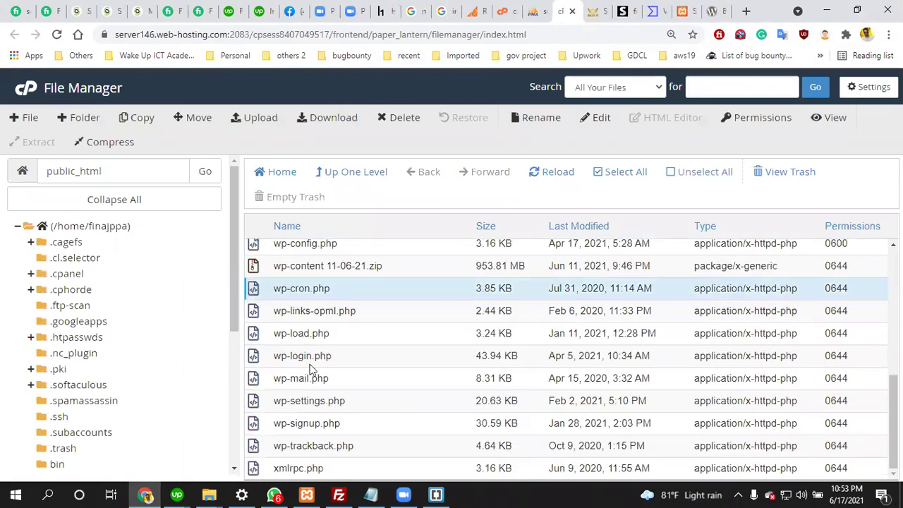
key(Down)
key(Down)
click(330, 357)
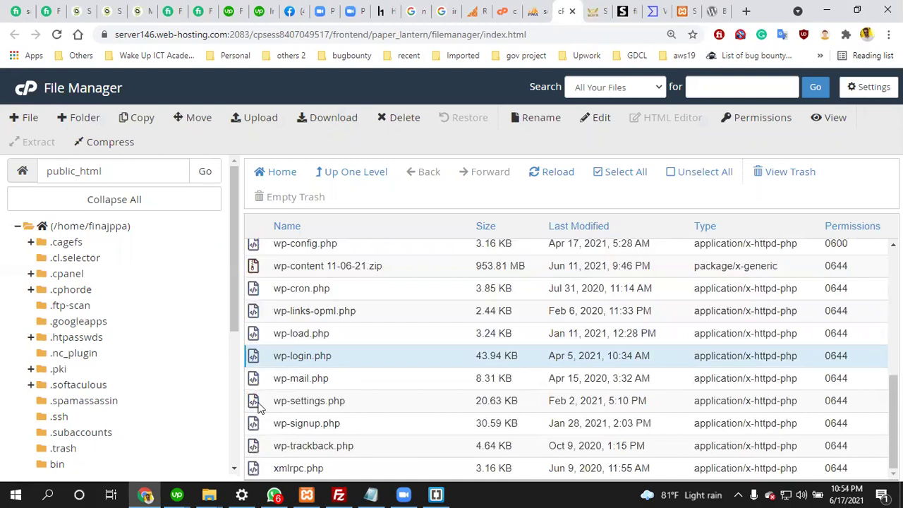
Switch to the malware folder in File Explorer and rename about.txt to fdfgdfhfgfdgfdg.txt
click(208, 495)
click(857, 441)
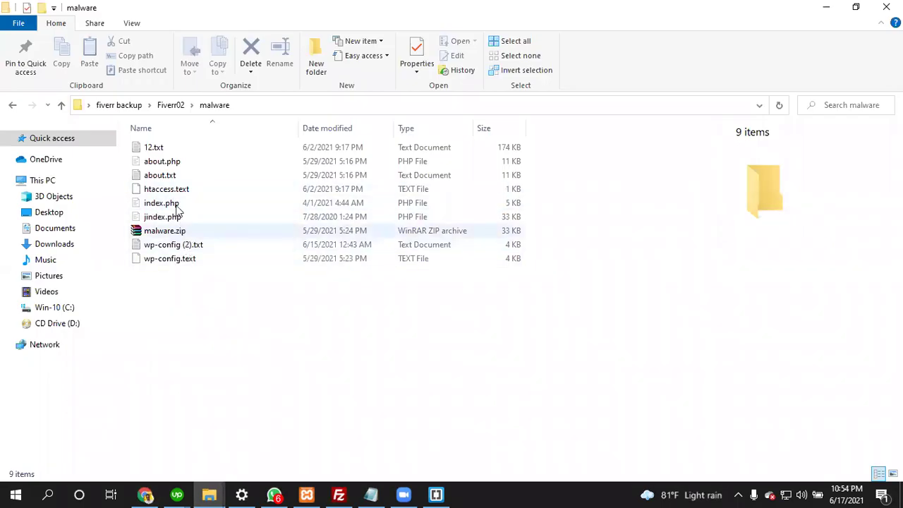
click(154, 178)
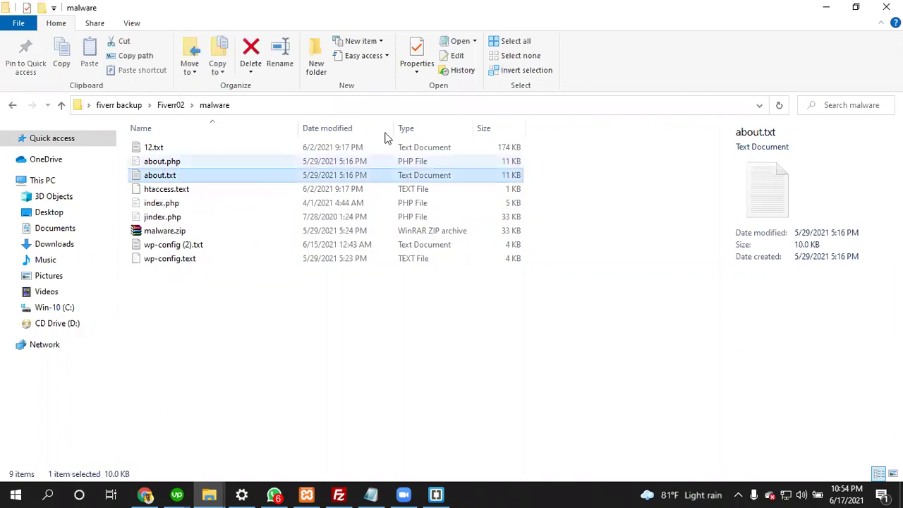
click(157, 175)
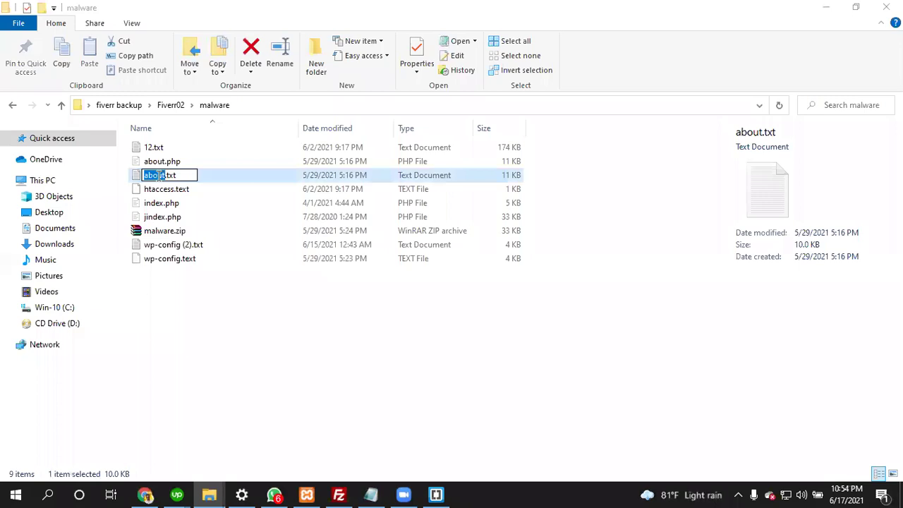
text(fdfgdfhfgfdgfdg)
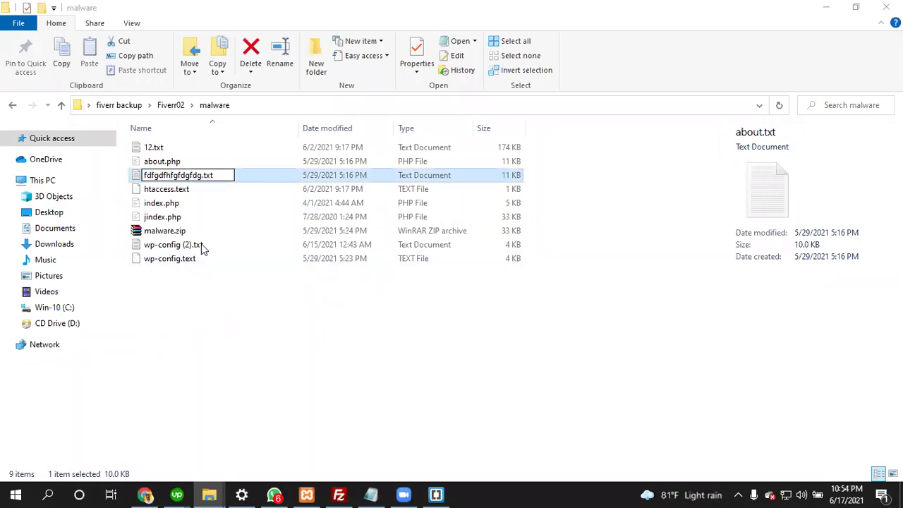
key(Return)
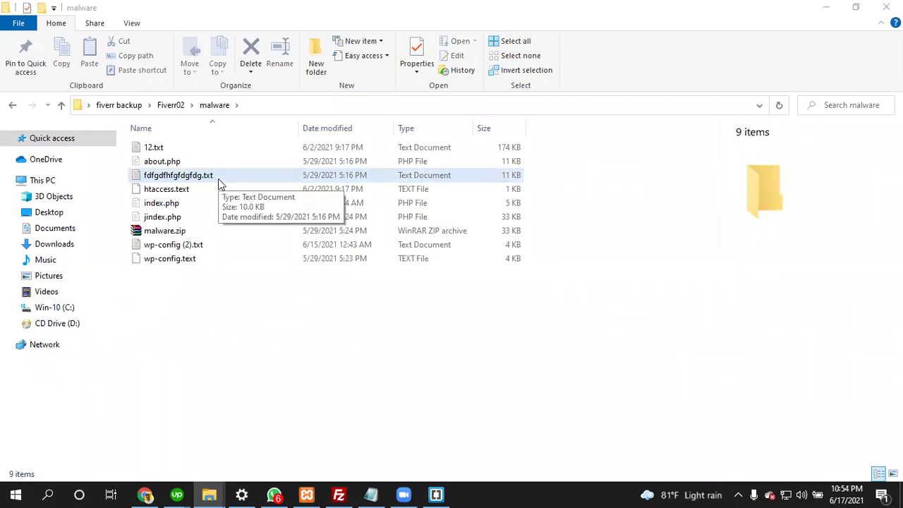
Open wp-config (2).txt in Notepad++ and look through its injected include code down to the W3 Total Cache lines
click(174, 244)
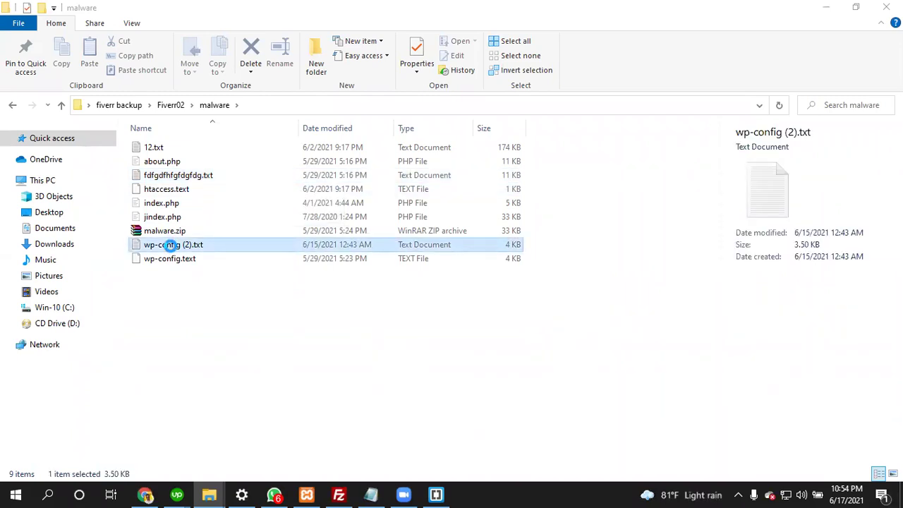
right_click(173, 247)
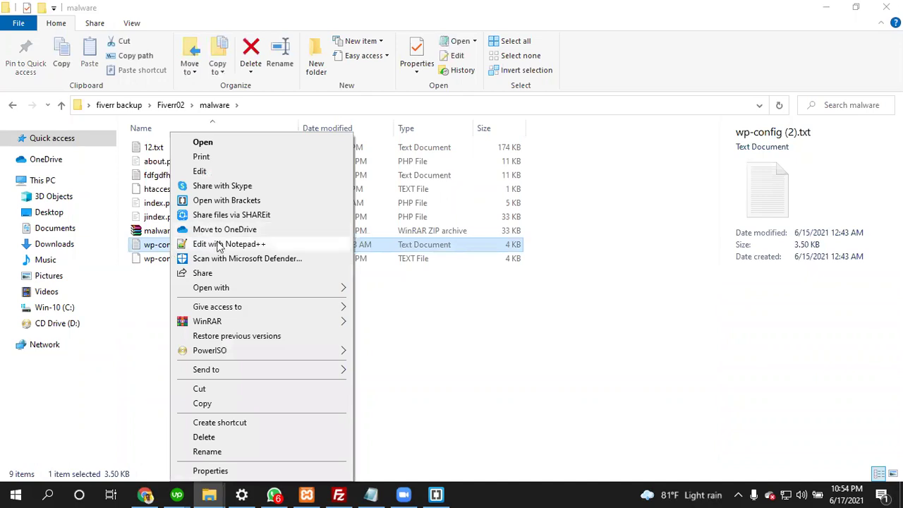
click(221, 246)
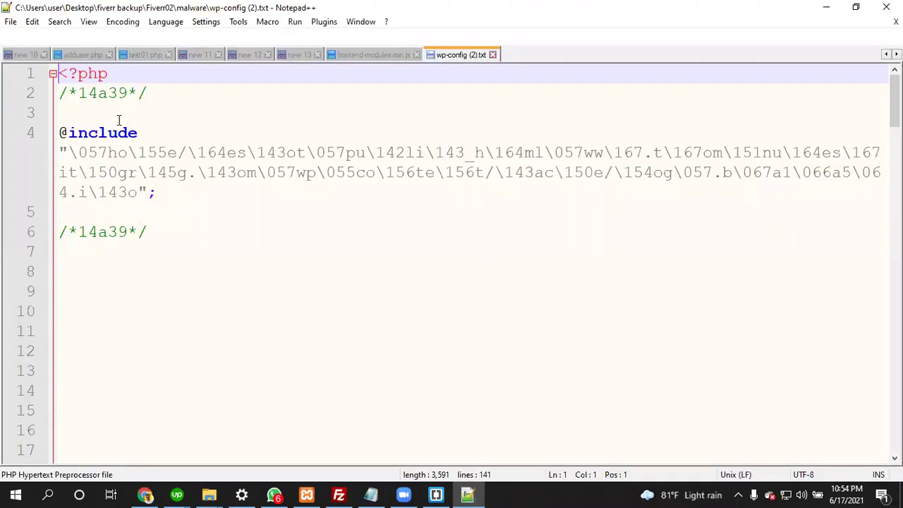
click(177, 260)
scroll(205, 280, down, 6)
scroll(205, 280, down, 3)
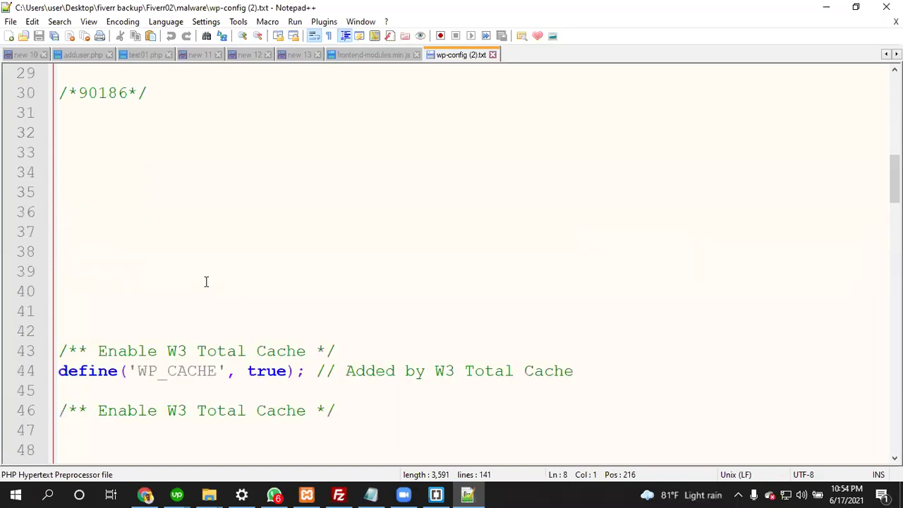
Delete the surplus blank lines between the closing /*90186*/ comment and the first W3 Total Cache comment
drag(91, 136, 153, 280)
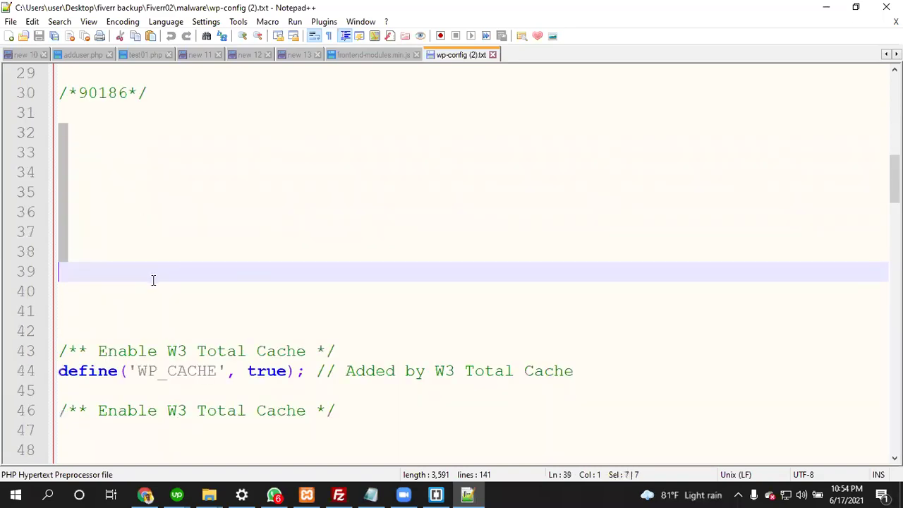
key(Delete)
key(Delete)
key(Delete)
scroll(226, 304, up, 3)
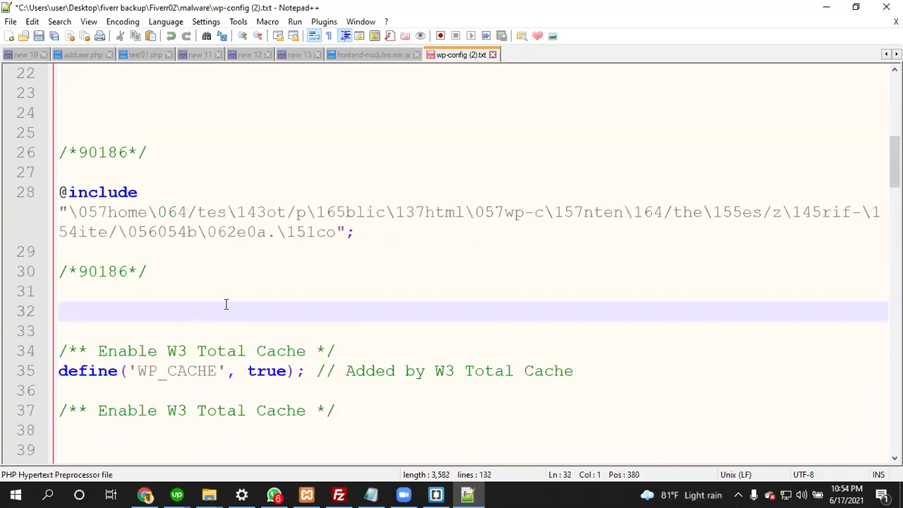
Highlight the /*90186*/ include block and delete the surplus blank lines separating it from the /*14a39*/ block
drag(168, 285, 42, 160)
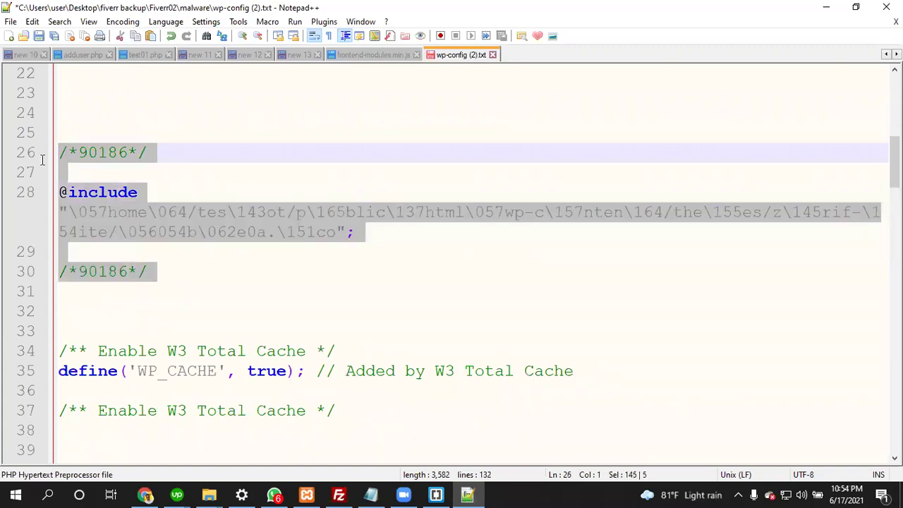
scroll(141, 245, up, 4)
drag(77, 113, 91, 318)
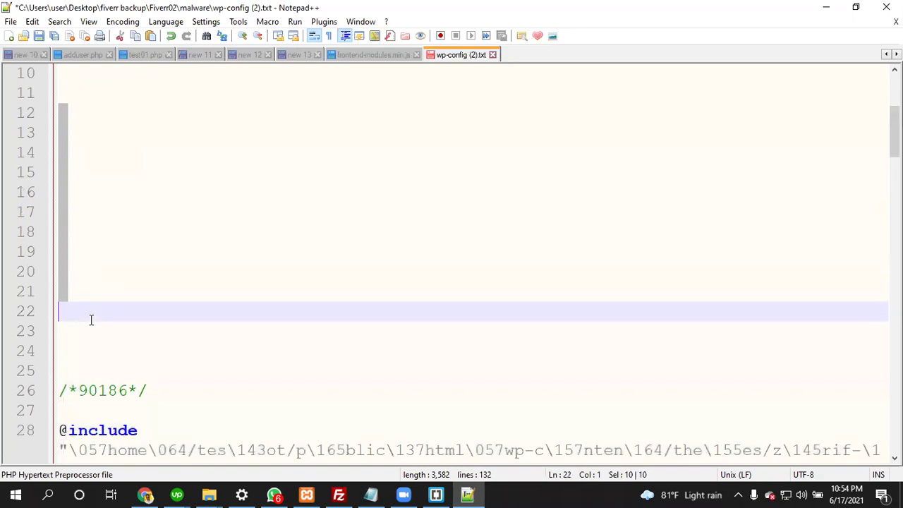
key(Delete)
scroll(95, 296, up, 3)
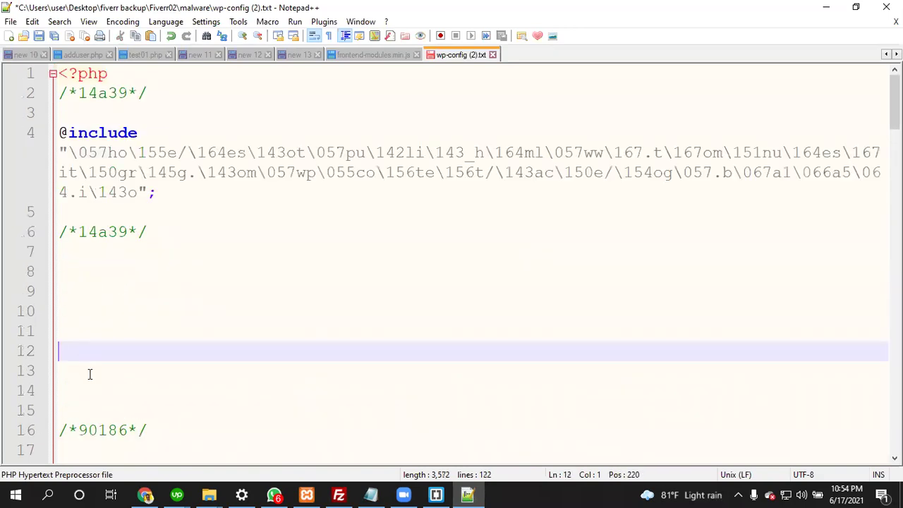
drag(80, 272, 95, 374)
key(Delete)
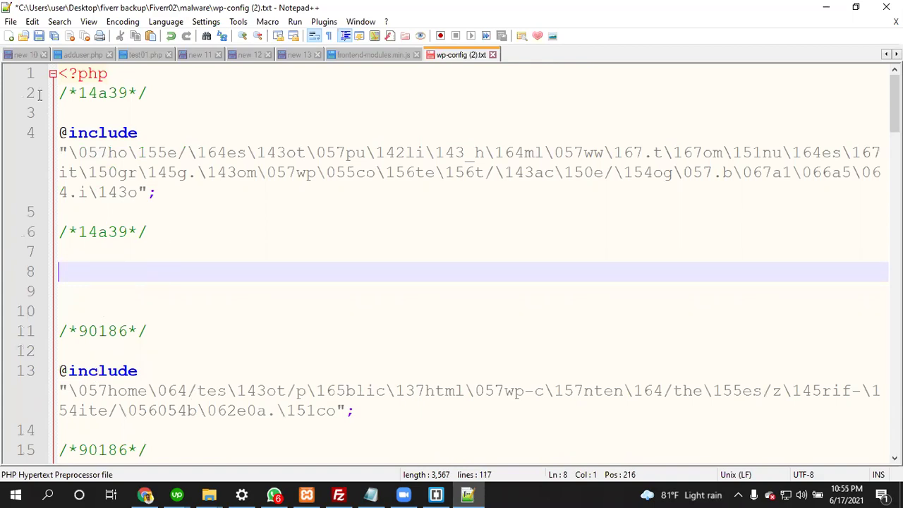
Delete both injected include blocks, /*14a39*/ and /*90186*/, below the opening PHP tag of wp-config (2).txt
drag(147, 233, 39, 95)
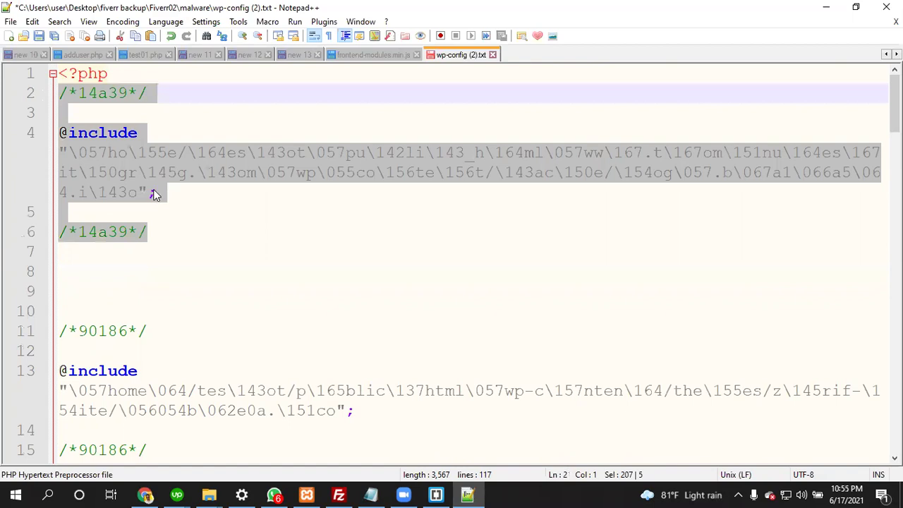
scroll(162, 268, down, 2)
drag(21, 117, 17, 129)
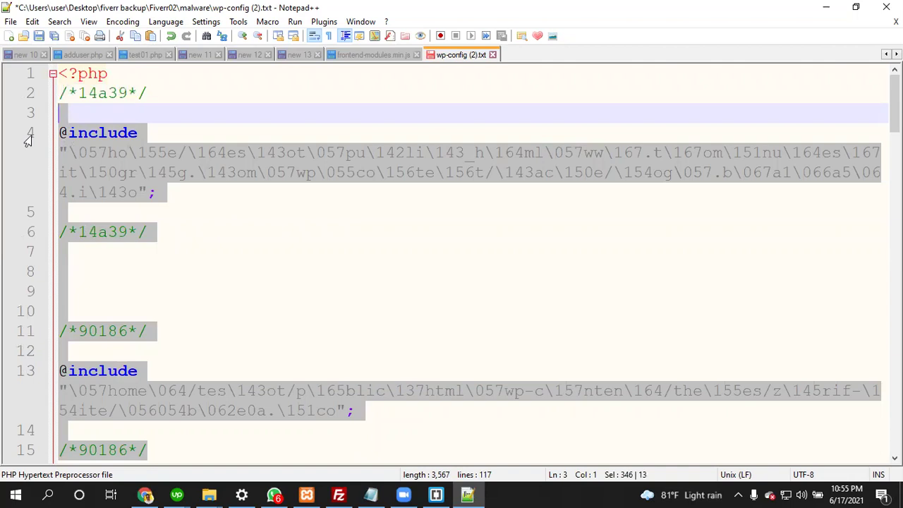
click(165, 248)
scroll(170, 339, down, 2)
drag(170, 340, 2, 91)
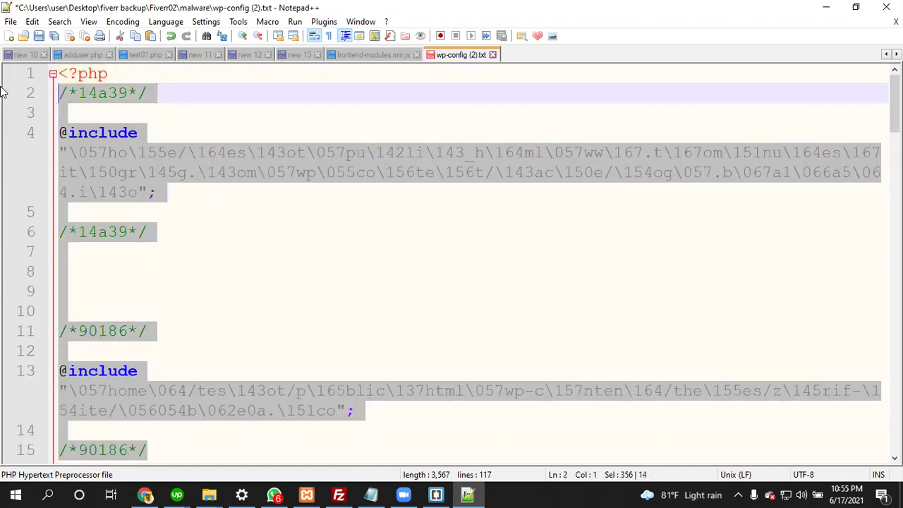
key(Delete)
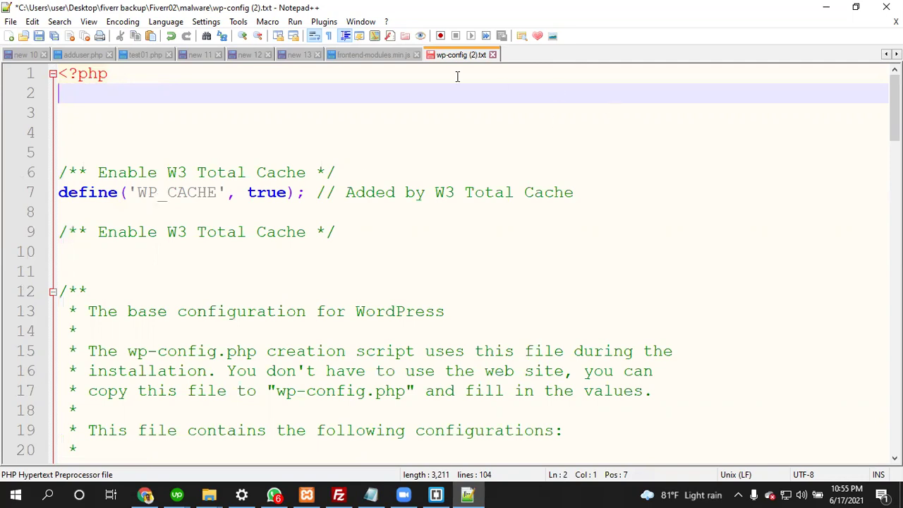
Examine the MySQL database username, password and other connection settings in wp-config (2).txt, then return towards the file's beginning
scroll(236, 246, down, 5)
scroll(236, 245, down, 5)
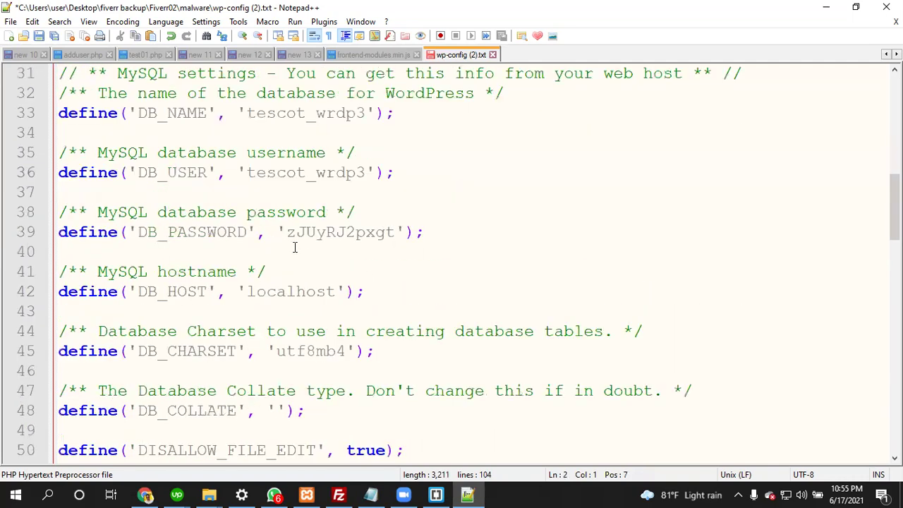
scroll(300, 252, down, 2)
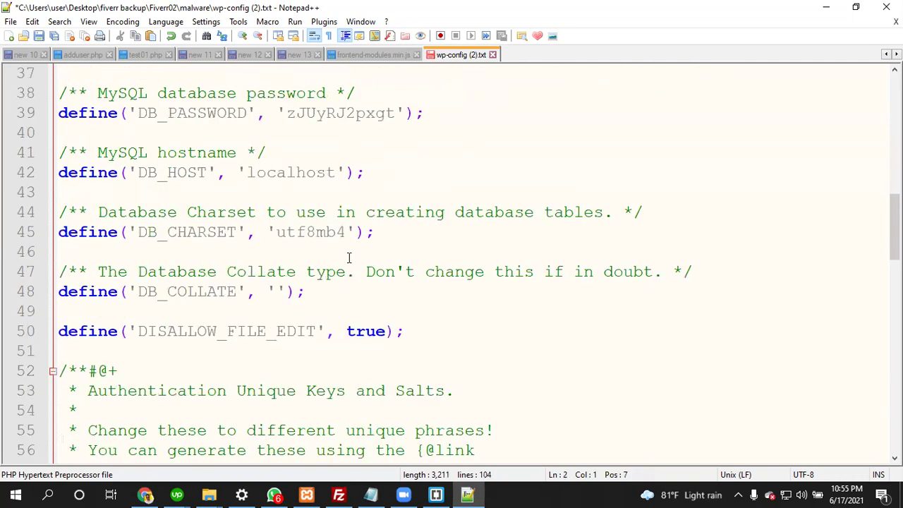
scroll(295, 217, up, 1)
drag(108, 113, 381, 251)
click(361, 114)
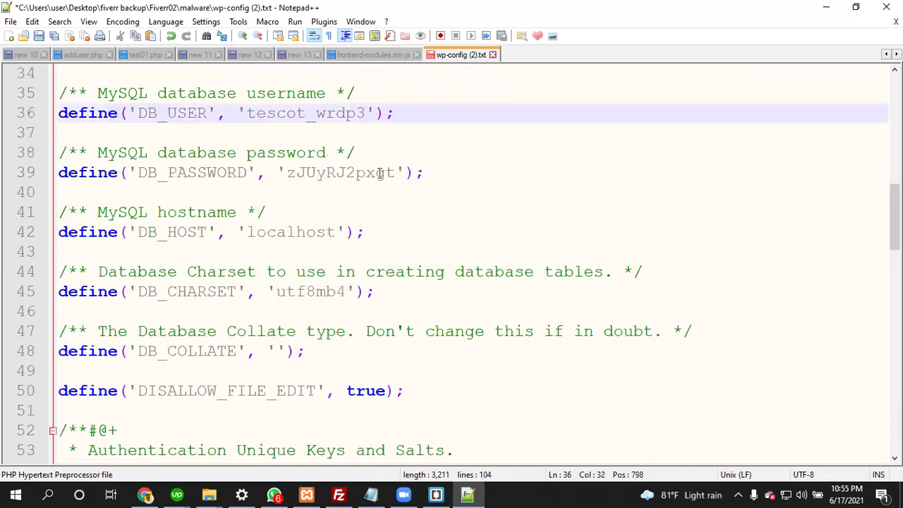
click(377, 173)
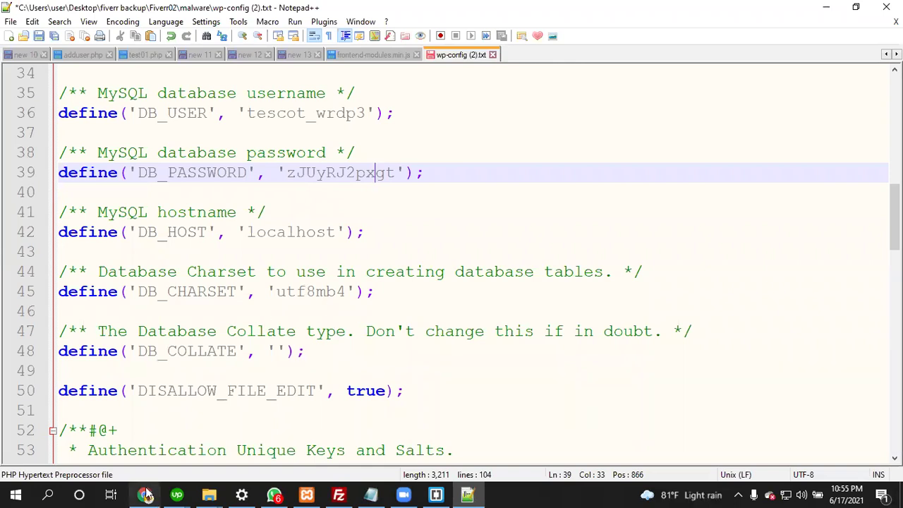
scroll(274, 244, up, 6)
scroll(274, 244, up, 4)
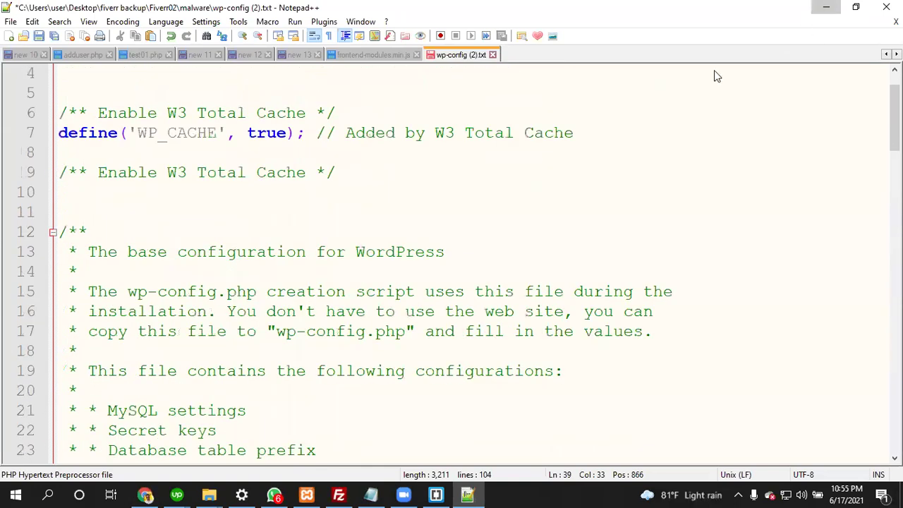
Return to the malware folder, open jindex.php in Notepad++ and look through its obfuscated code
key(alt+Tab)
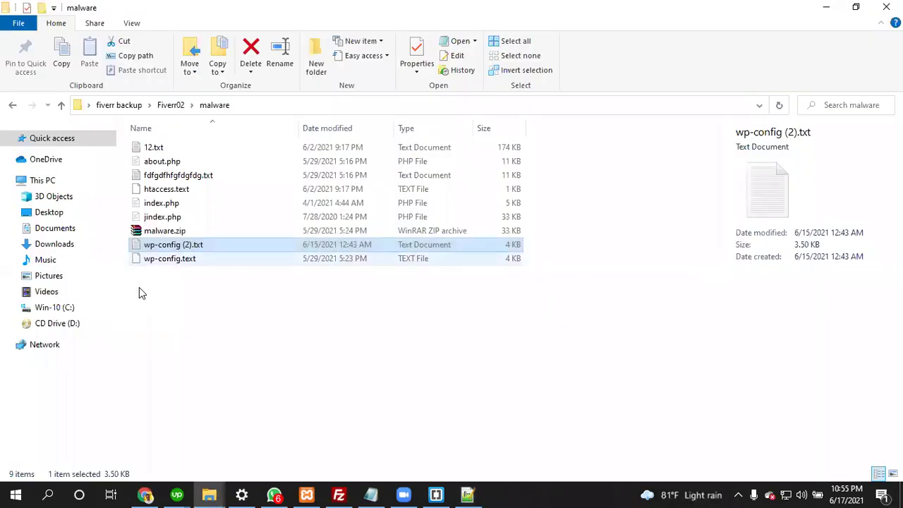
click(157, 218)
right_click(156, 221)
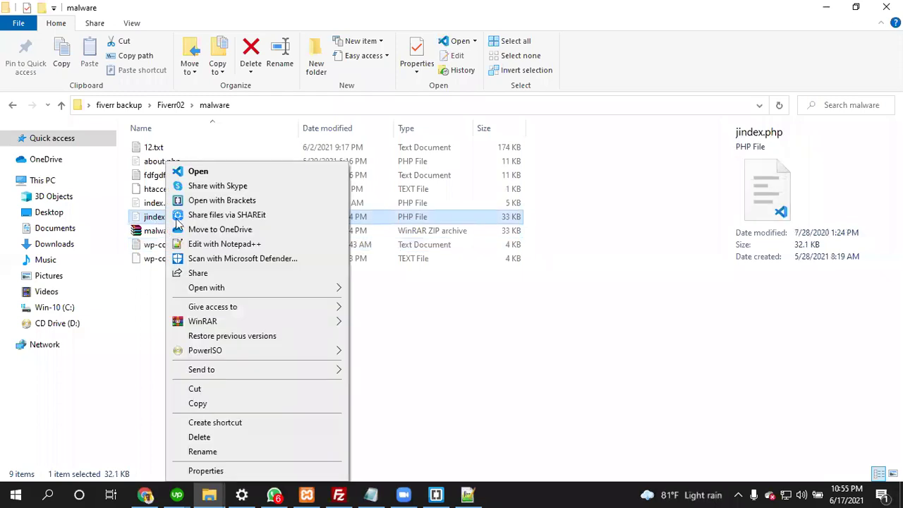
click(243, 242)
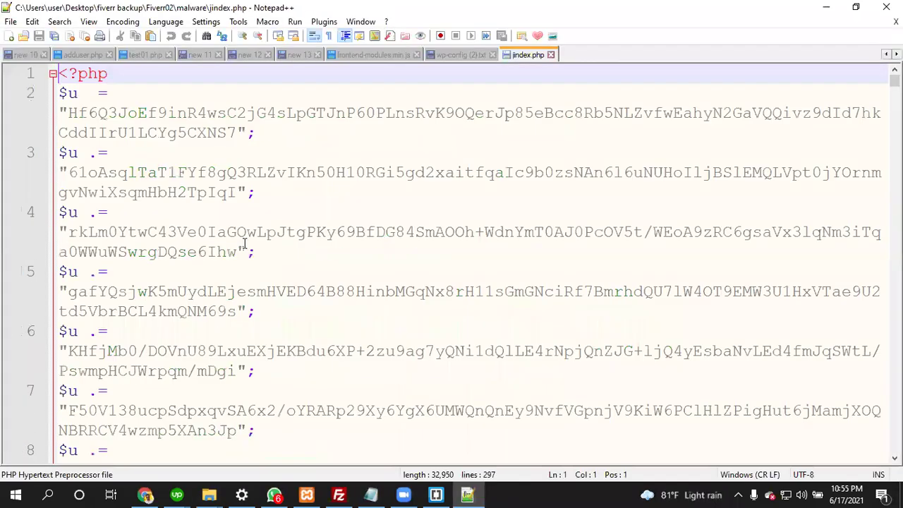
scroll(266, 259, down, 20)
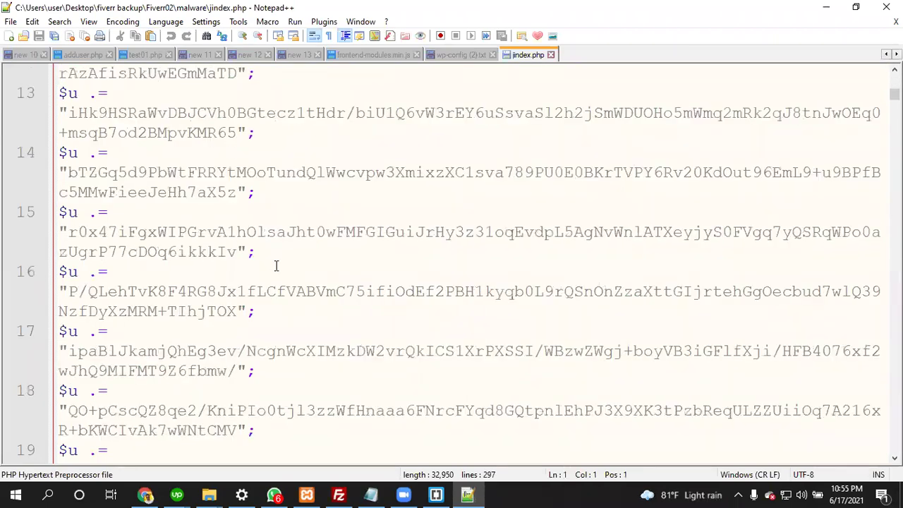
Examine the obfuscated code of jindex.php, highlight its first encoded string, and go to the decoding and eval code on the last line
scroll(290, 285, down, 20)
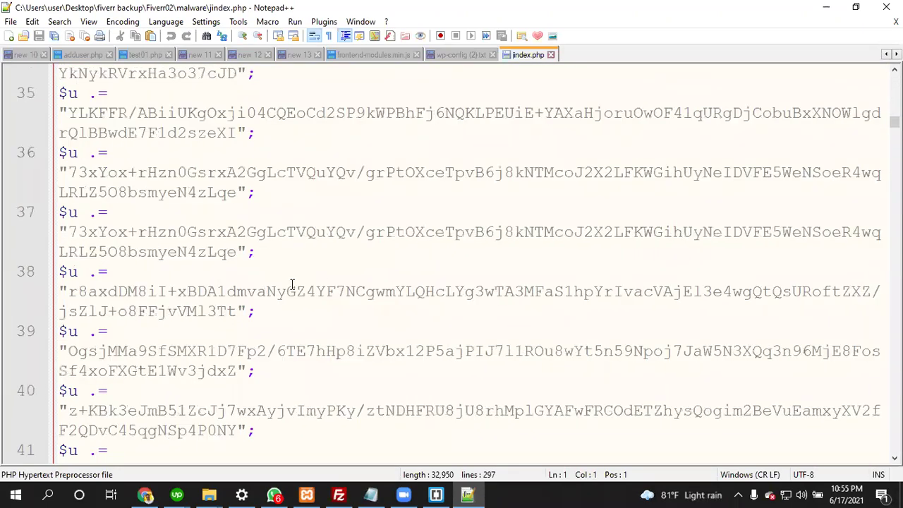
drag(895, 135, 895, 77)
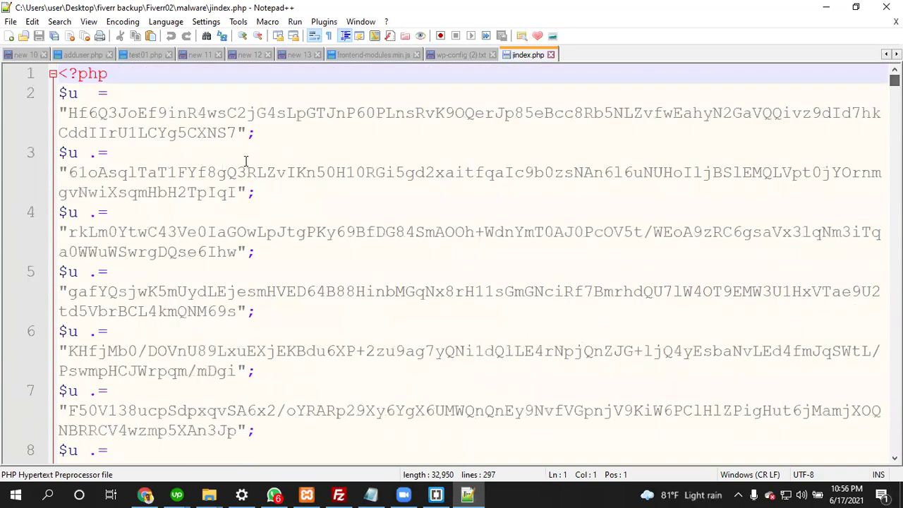
drag(239, 133, 72, 115)
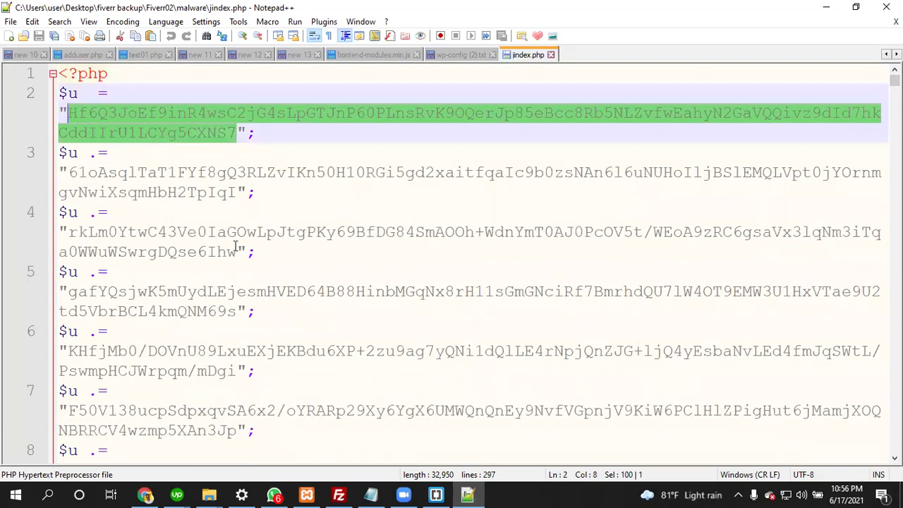
scroll(318, 251, down, 4)
scroll(318, 251, down, 5)
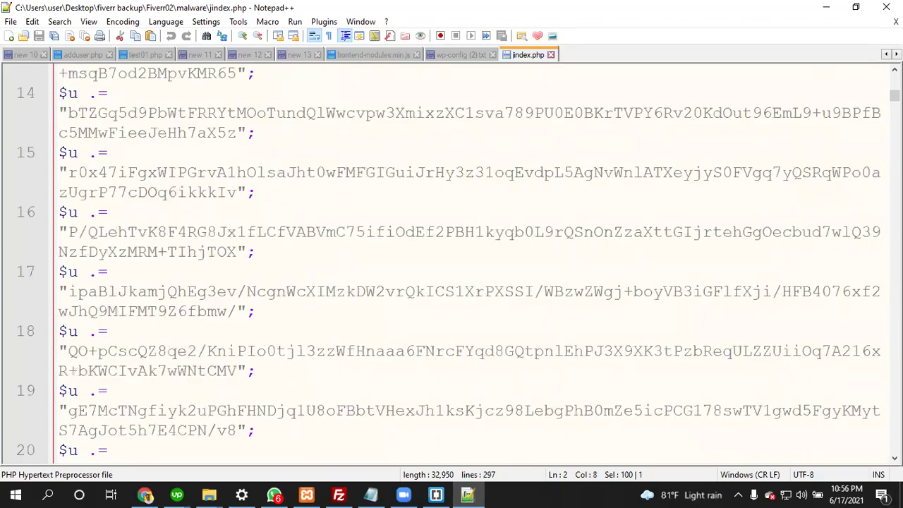
drag(894, 94, 895, 445)
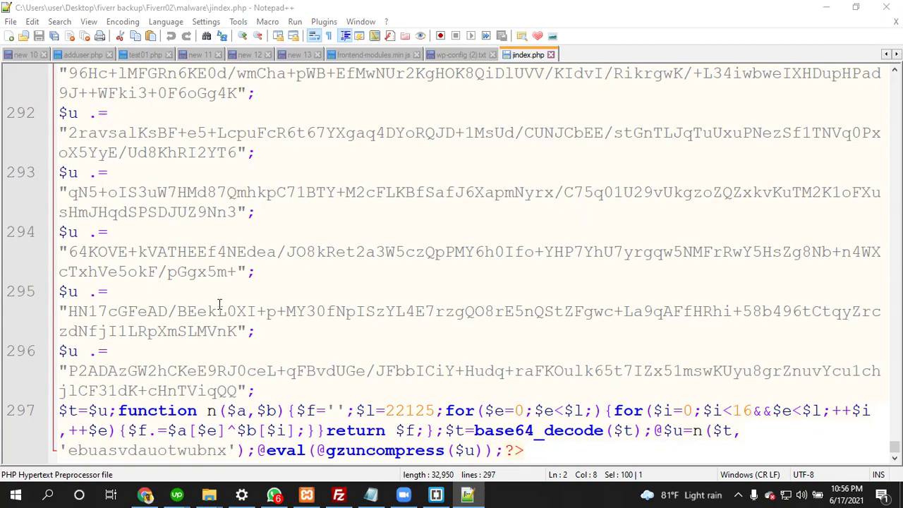
Switch to the cPanel File Manager in Chrome, open wp-login.php in the editor to check its first lines, and close it again
click(145, 494)
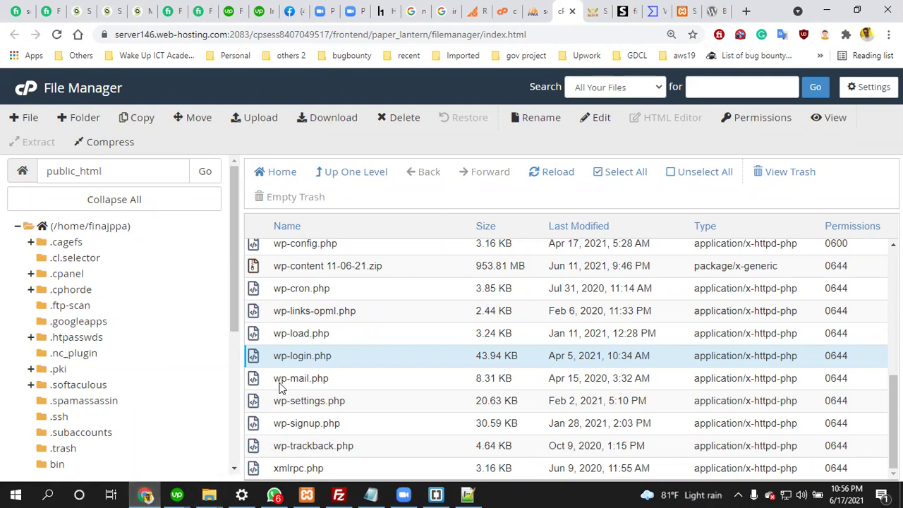
right_click(299, 351)
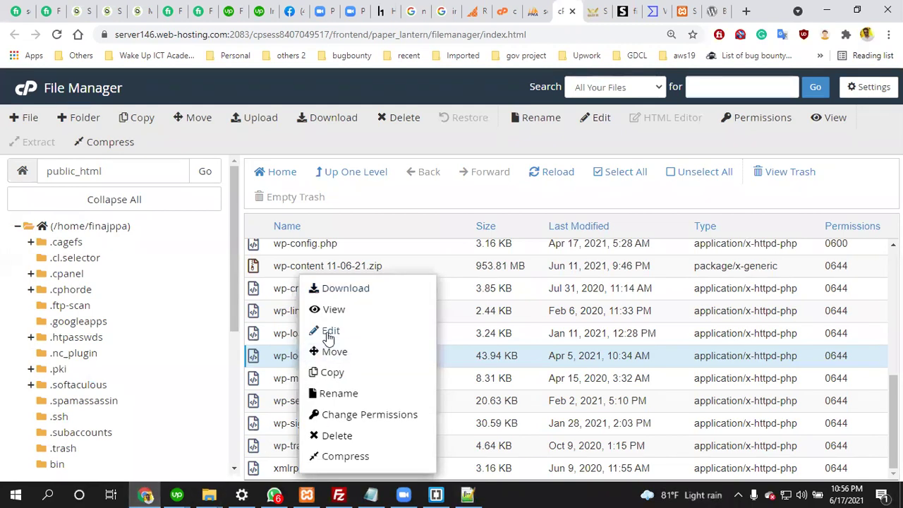
click(336, 337)
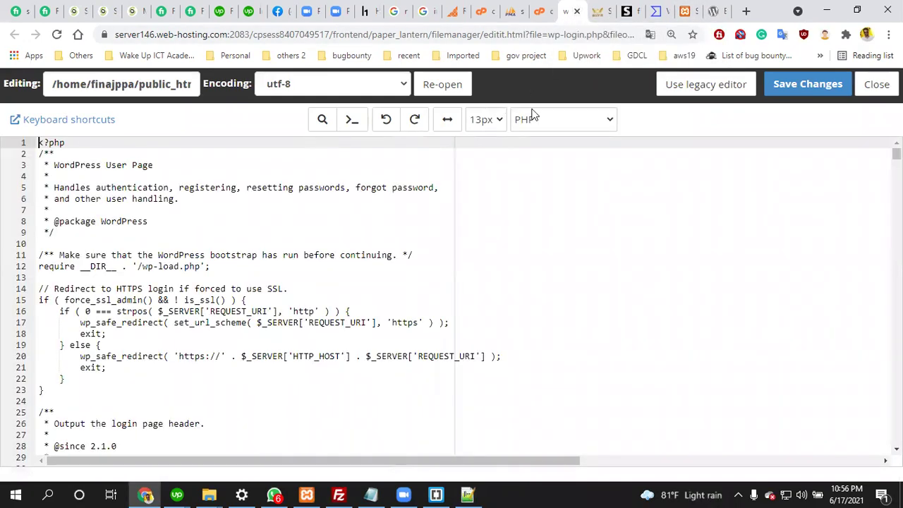
key(ctrl+w)
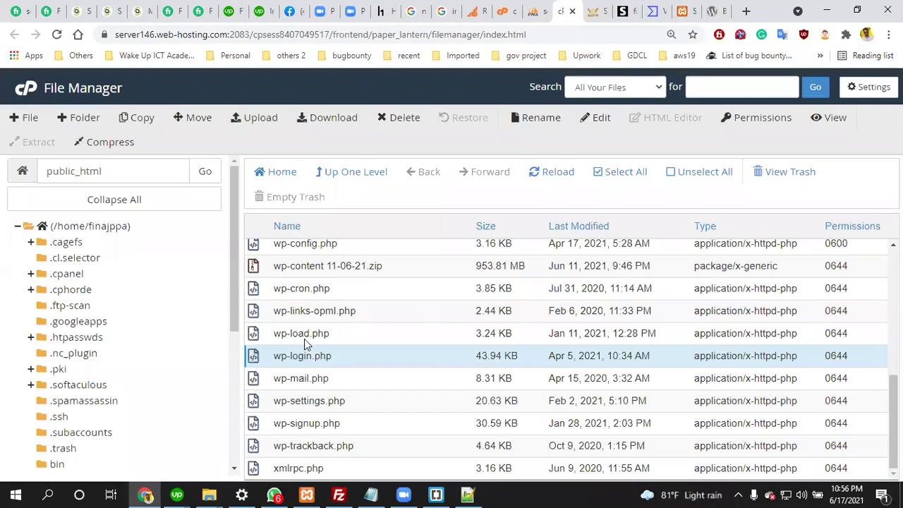
Open the site's wp-config.php from public_html in the cPanel editor
scroll(304, 353, up, 3)
right_click(306, 376)
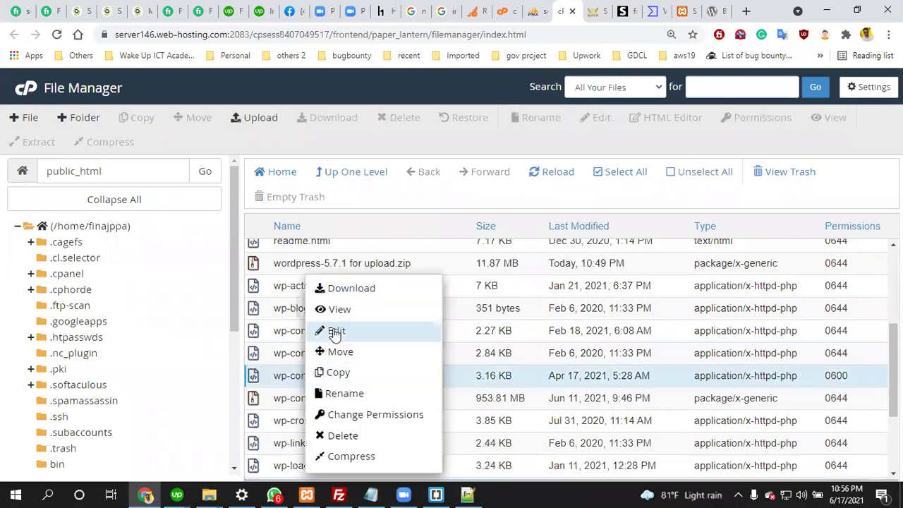
click(334, 327)
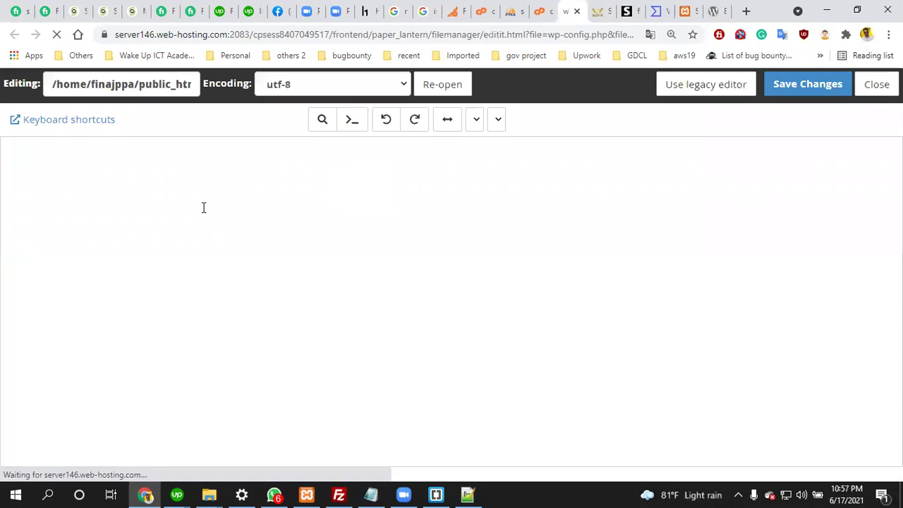
Switch to wp-config (2).txt in Notepad++, undo the deletion of the injected include blocks and copy the /*14a39*/ block
key(alt+Tab)
scroll(268, 188, up, 1)
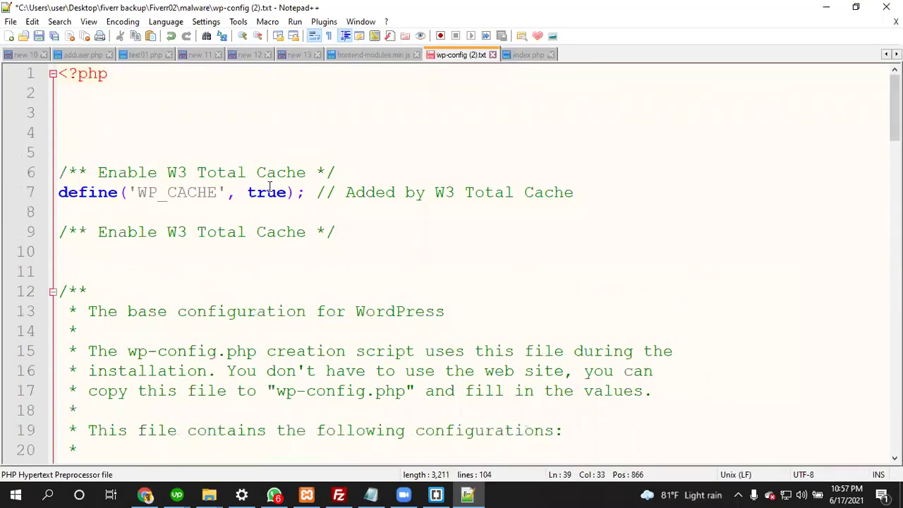
scroll(243, 284, down, 3)
scroll(249, 280, up, 3)
key(ctrl+z)
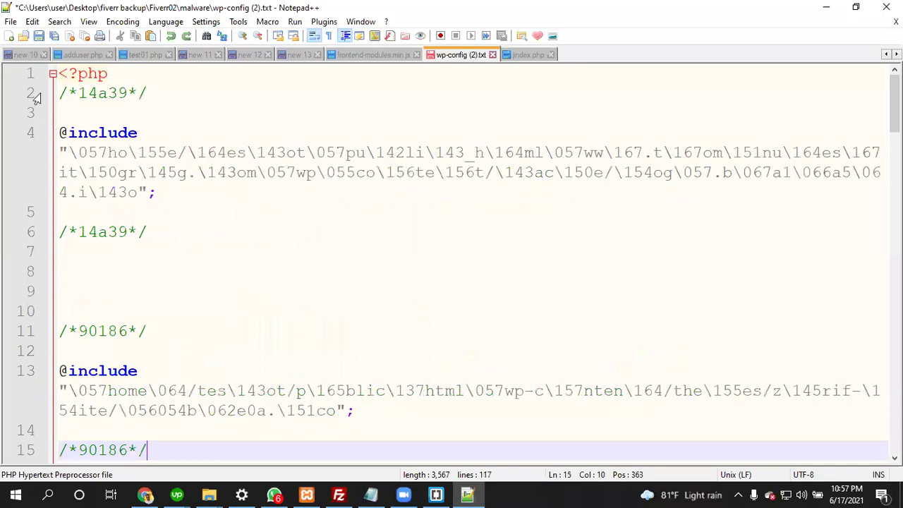
drag(35, 98, 148, 233)
Back in the cPanel editor, add blank lines below the opening PHP tag of wp-config.php and paste the /*14a39*/ block there
click(146, 494)
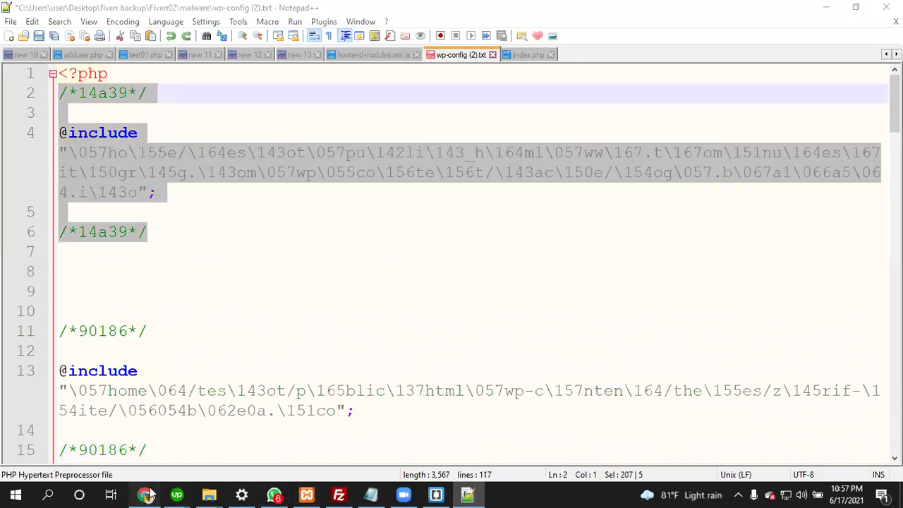
click(79, 144)
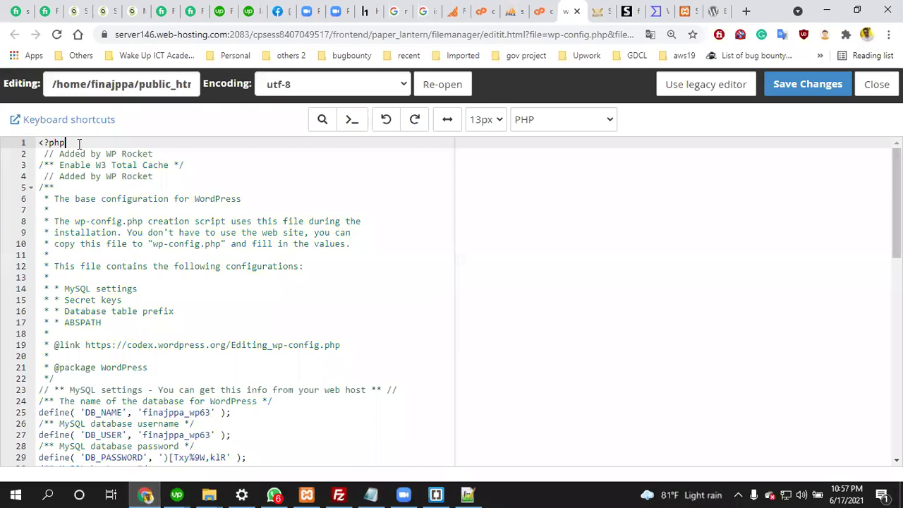
key(Return)
key(Return)
key(Return)
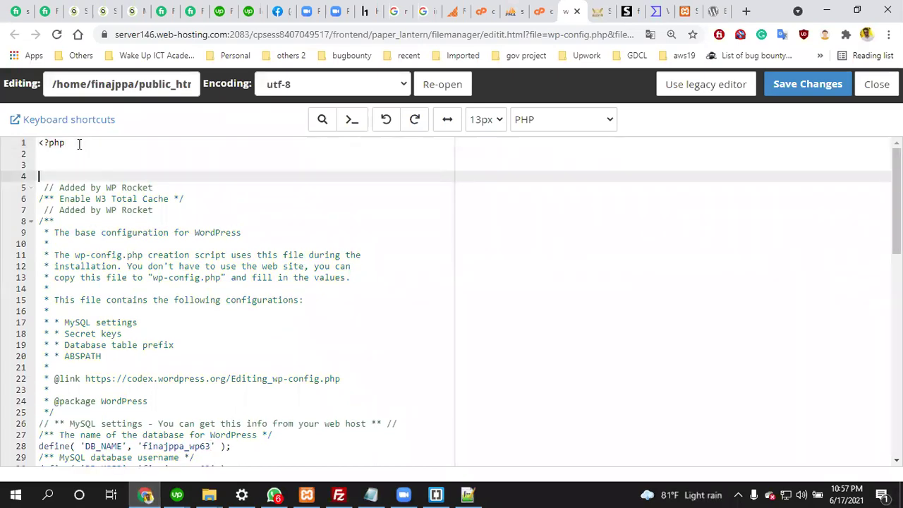
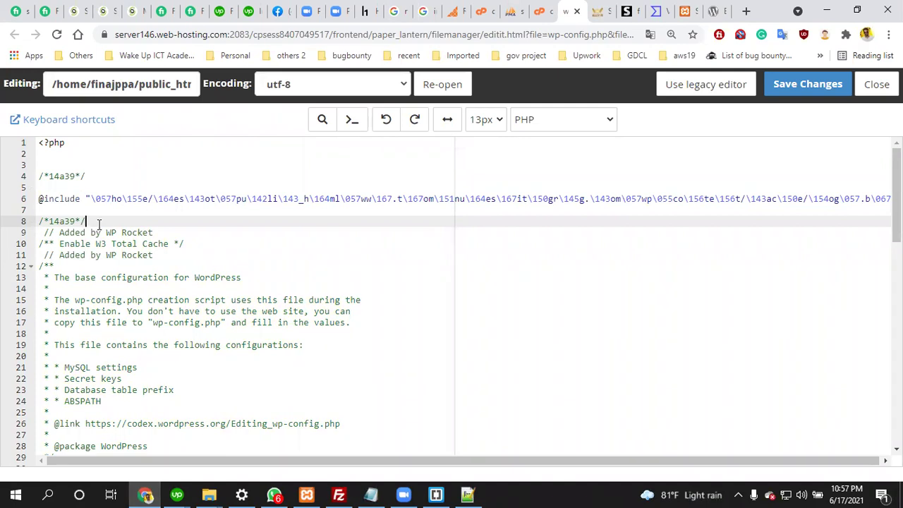
Delete the pasted /*14a39*/ block and a leftover blank line from wp-config.php, and close the editor without saving
drag(92, 220, 29, 180)
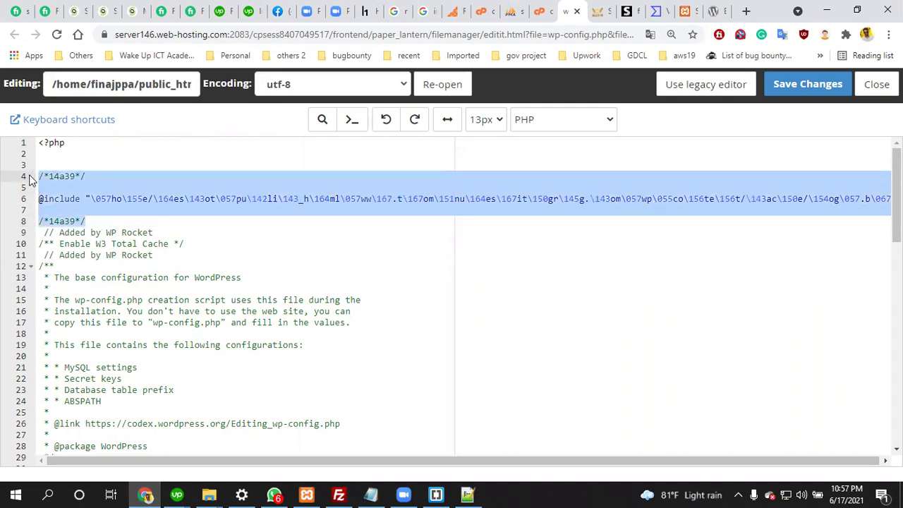
key(Delete)
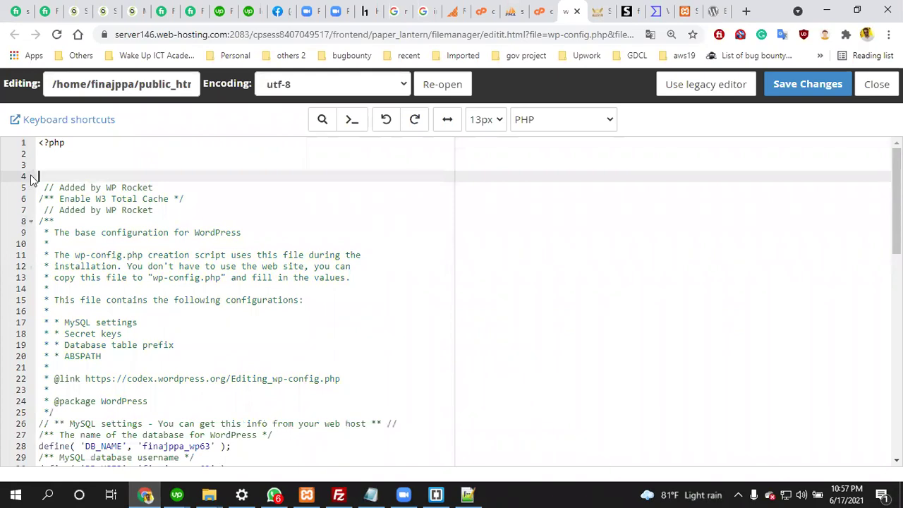
key(Delete)
key(BackSpace)
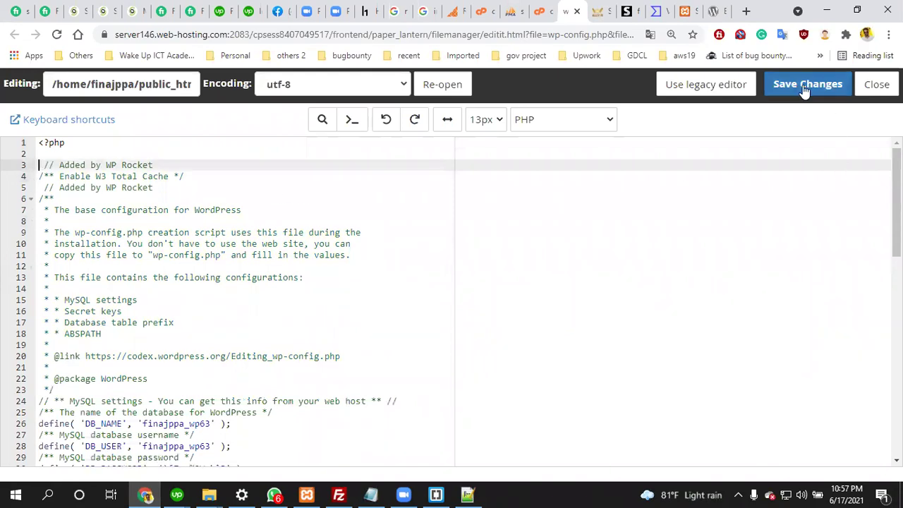
click(576, 11)
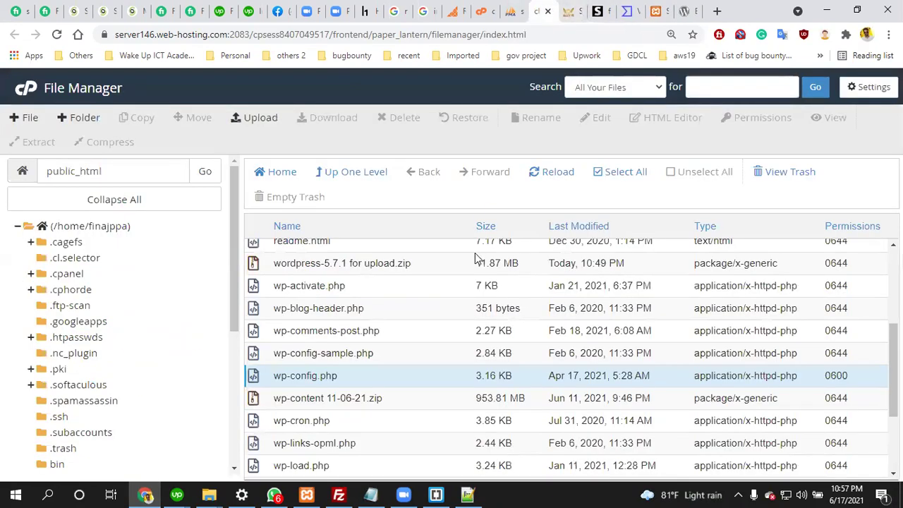
scroll(355, 328, down, 1)
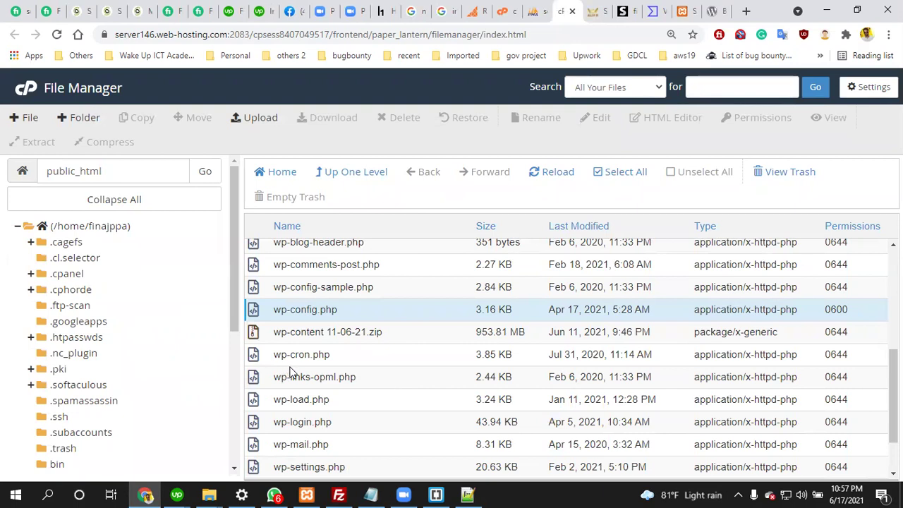
right_click(315, 384)
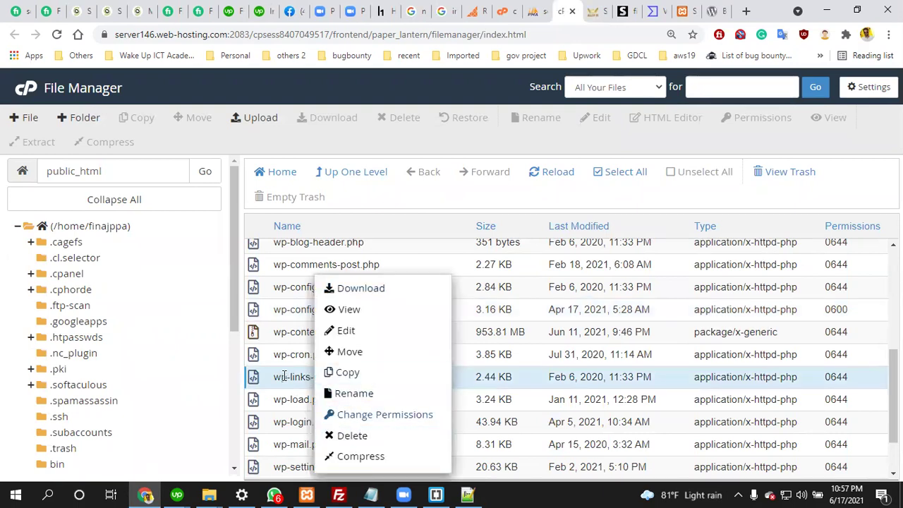
click(353, 393)
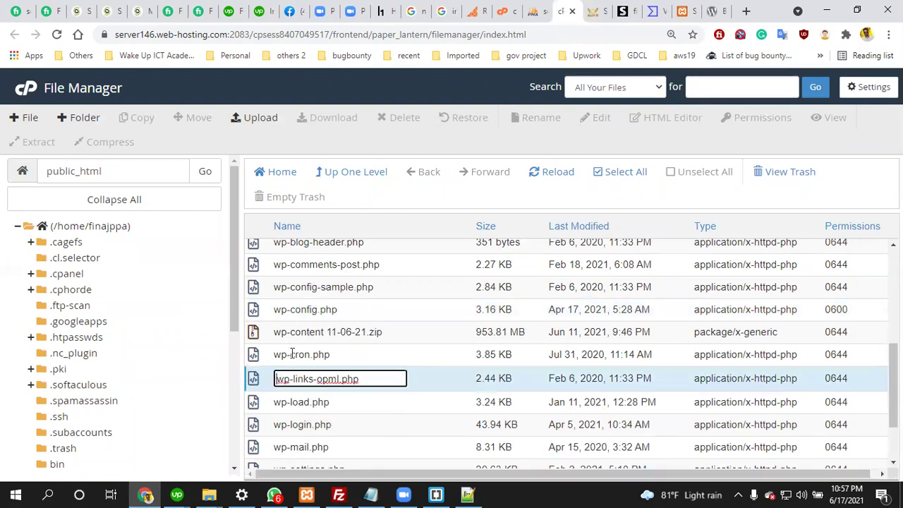
click(293, 354)
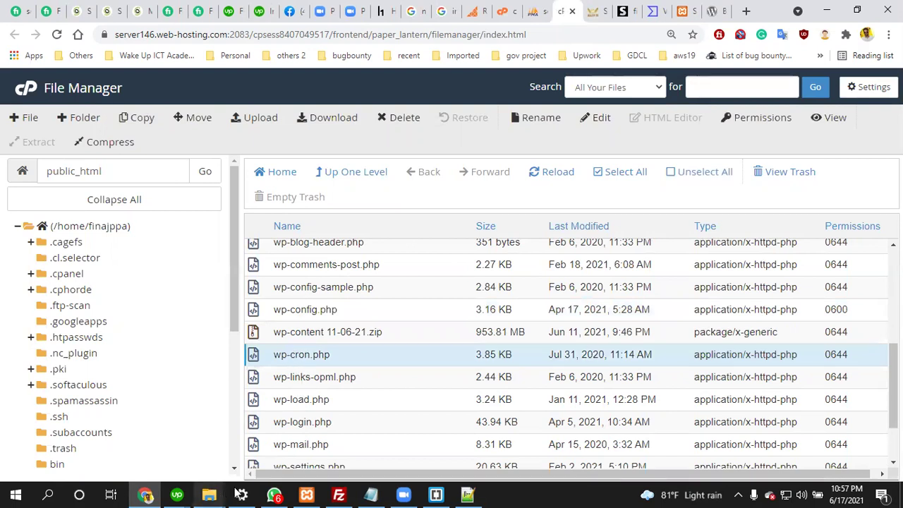
Return to jindex.php in the malware folder in File Explorer and bring up its obfuscated code in Notepad++
click(212, 494)
click(835, 437)
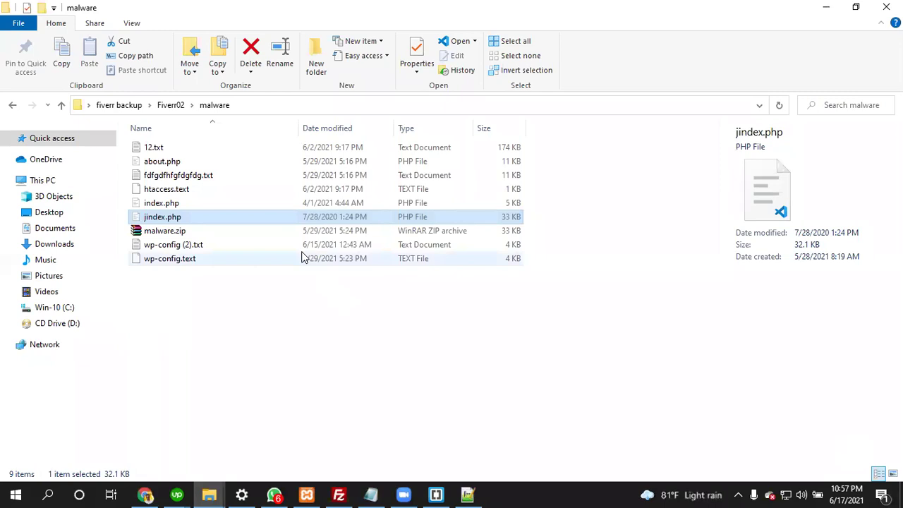
right_click(155, 218)
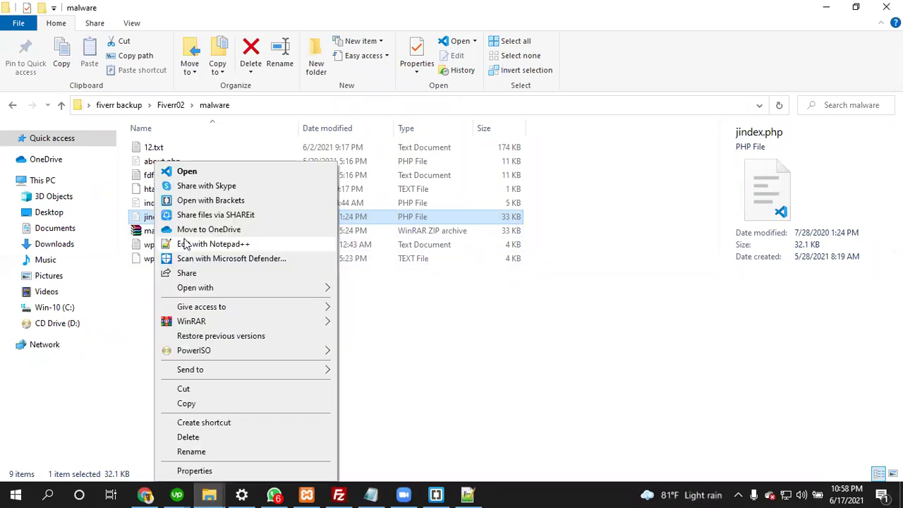
click(582, 440)
click(467, 494)
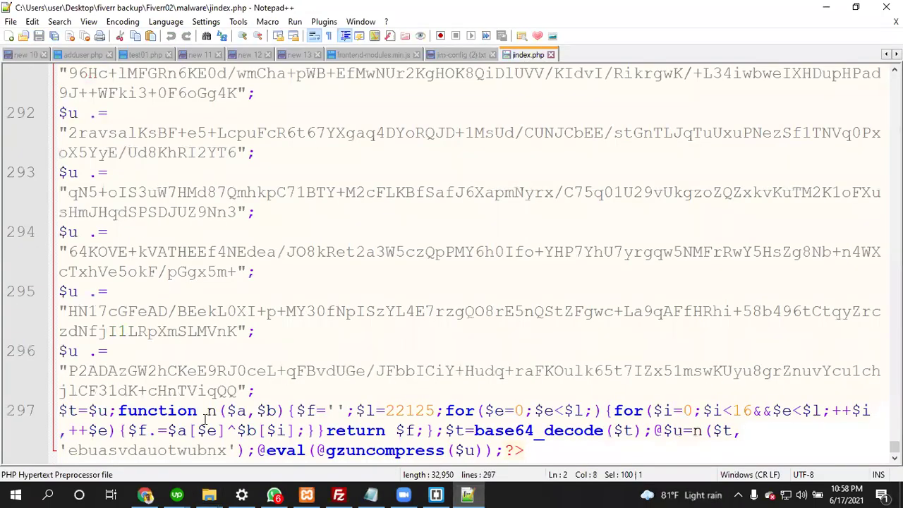
Switch back to the cPanel File Manager and open wp-load.php from public_html in the editor
key(alt+Tab)
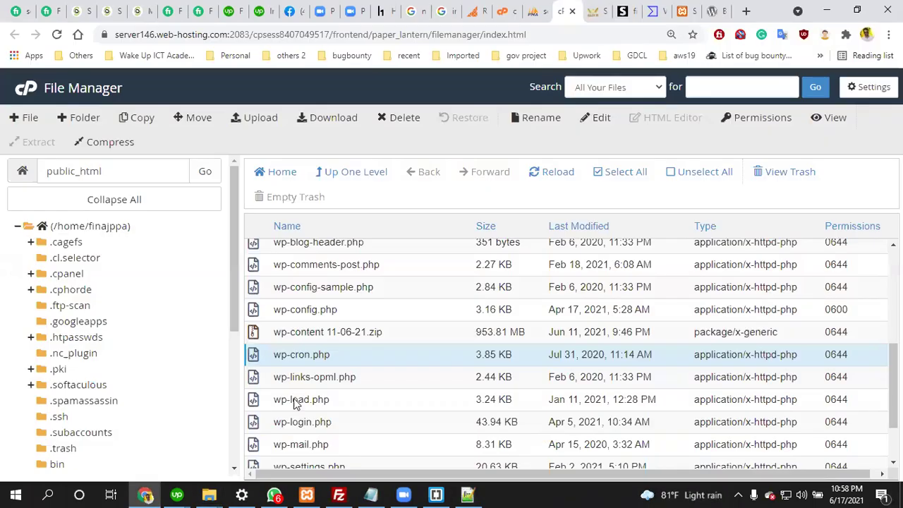
right_click(296, 402)
click(332, 334)
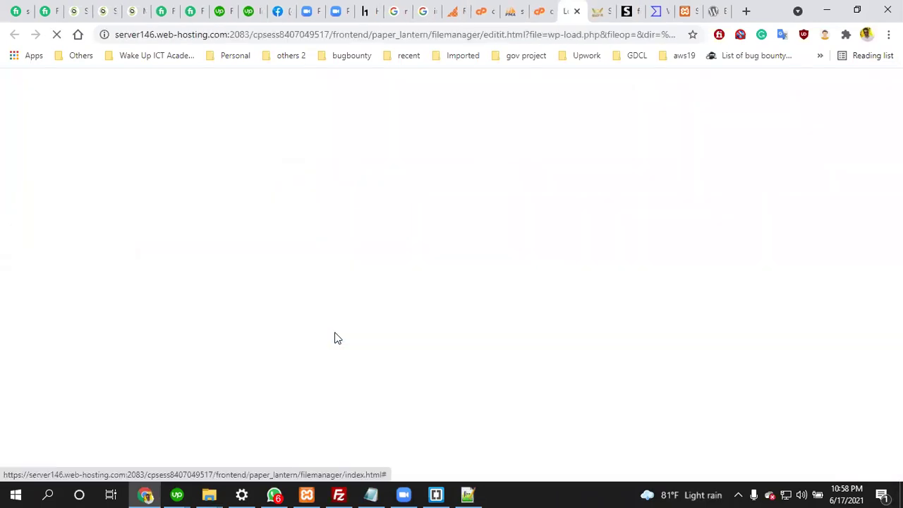
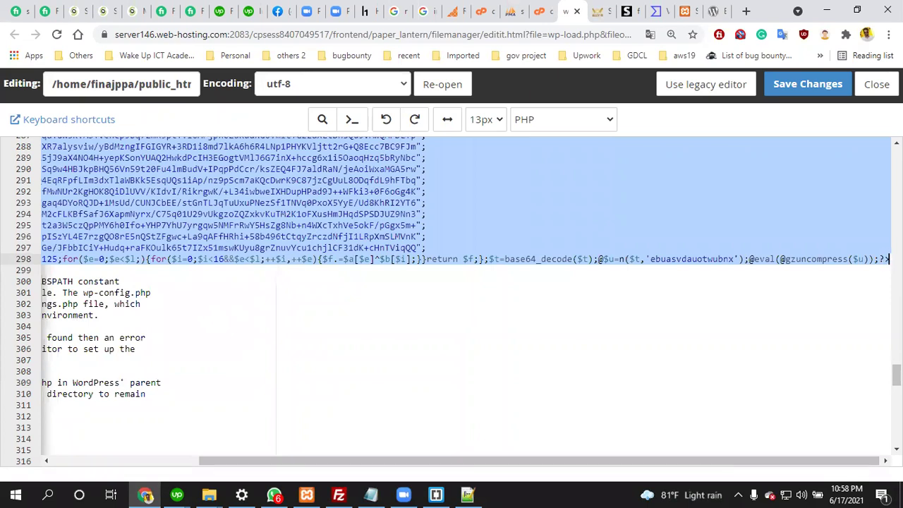
Delete the selected obfuscated malware code below the opening PHP tag of wp-load.php and close the editor without saving
key(Delete)
scroll(423, 282, up, 1)
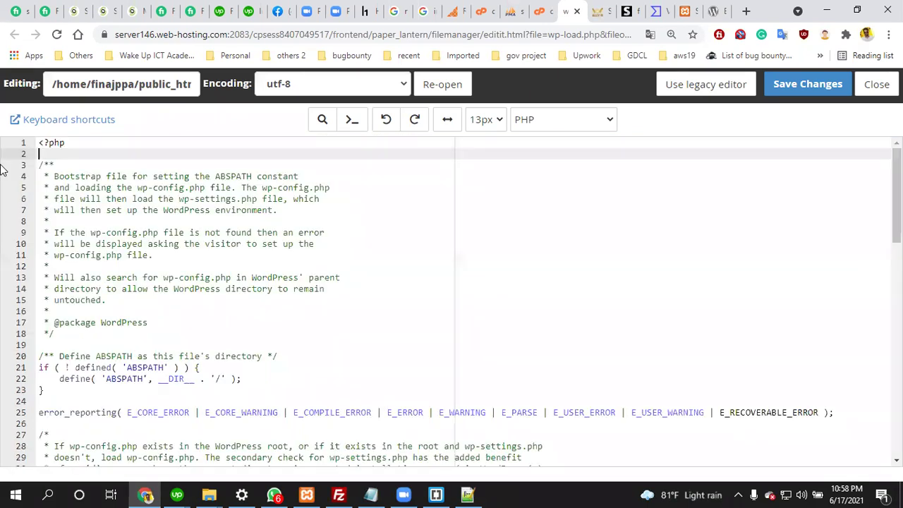
click(65, 143)
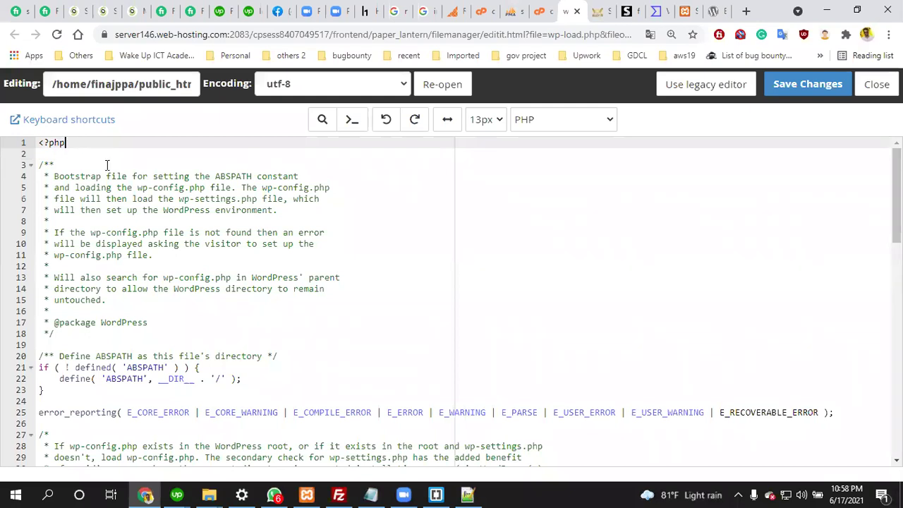
click(876, 84)
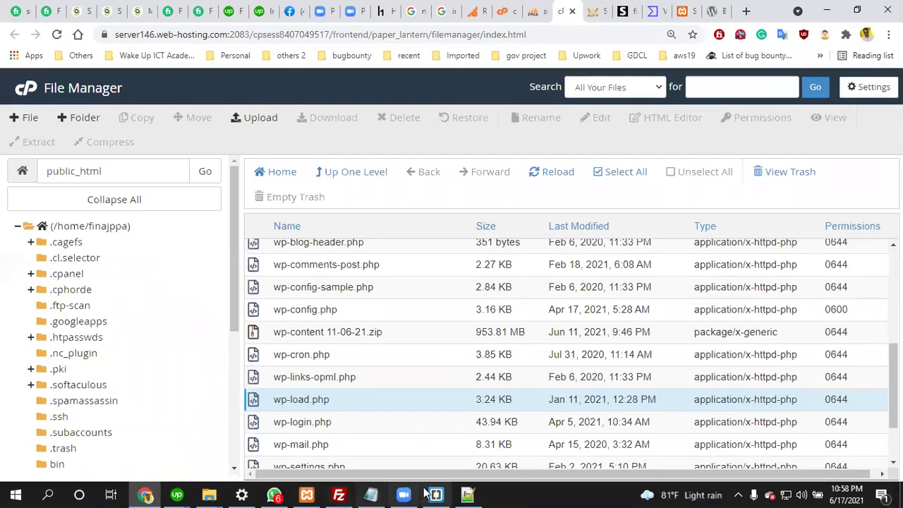
Switch to the malware folder in File Explorer and open the sample 12.txt in Notepad++
mouse_move(208, 494)
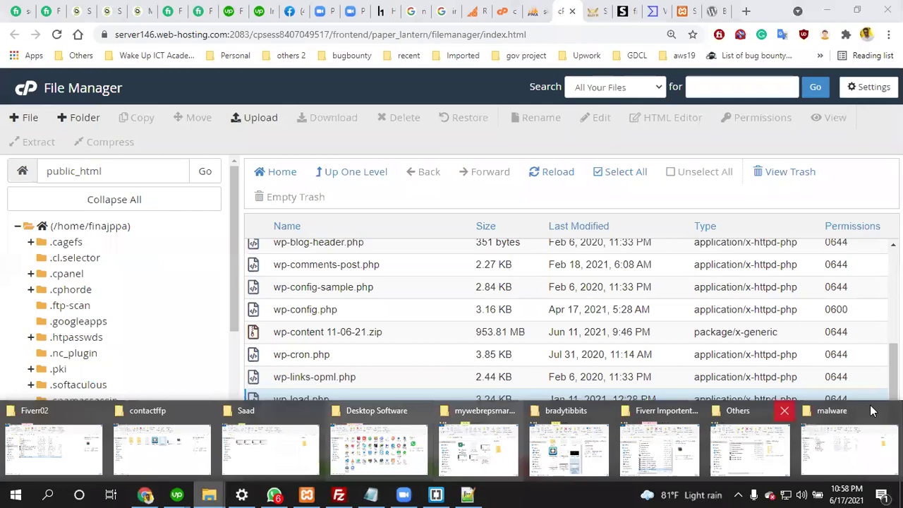
click(810, 457)
click(177, 176)
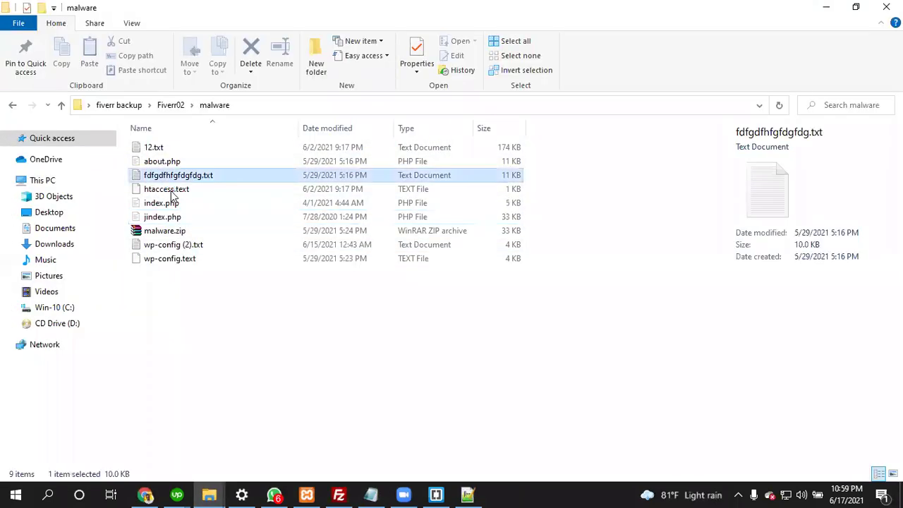
click(155, 148)
right_click(157, 148)
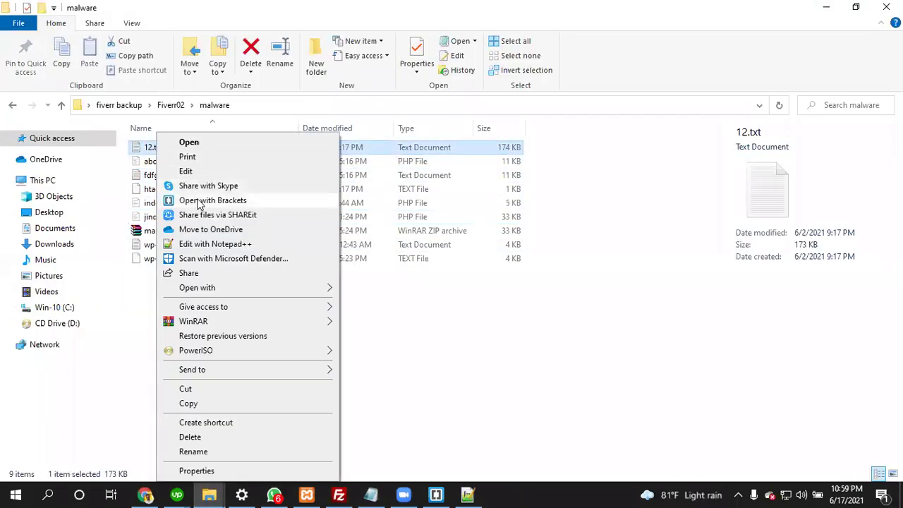
click(209, 245)
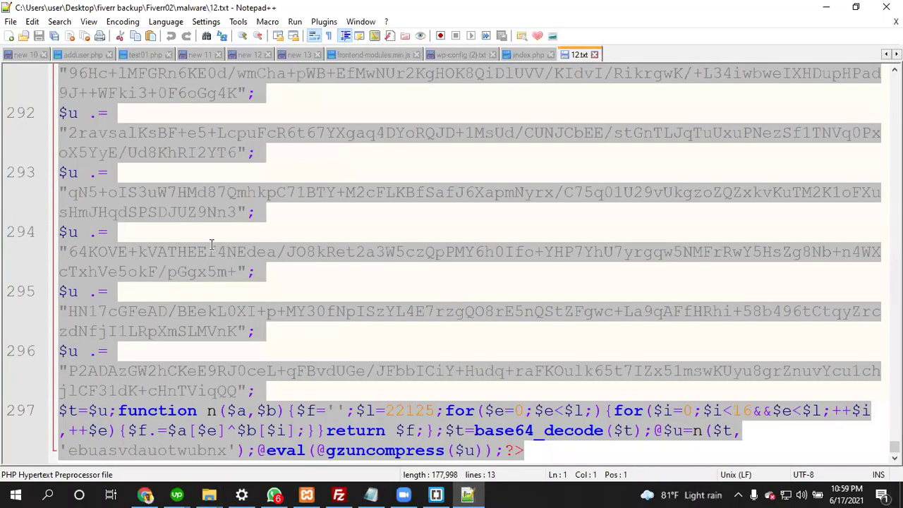
Examine the obfuscated PHP code in 12.txt from its opening tag to the end of the file
scroll(433, 237, down, 5)
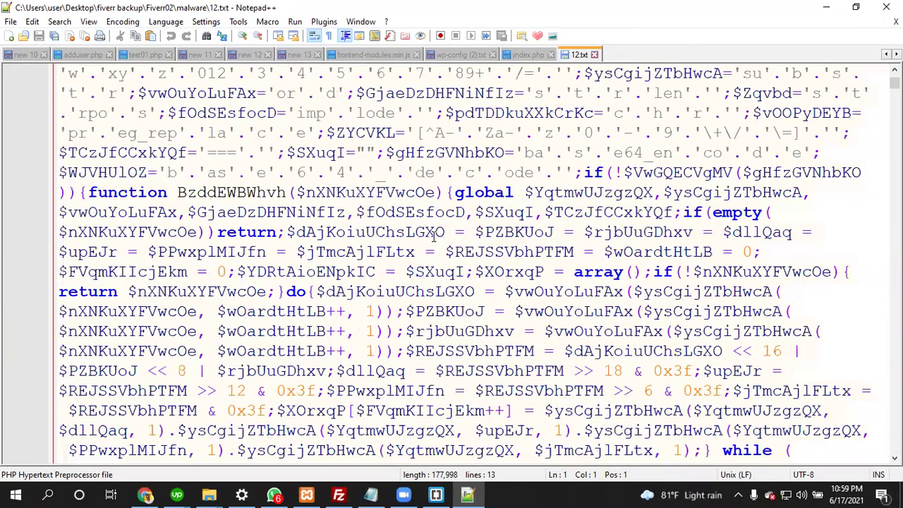
scroll(433, 237, down, 6)
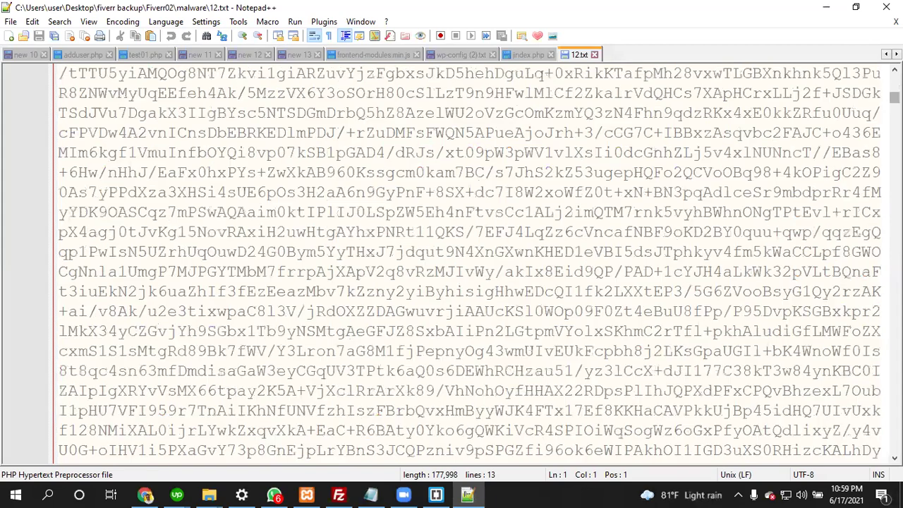
scroll(451, 261, down, 15)
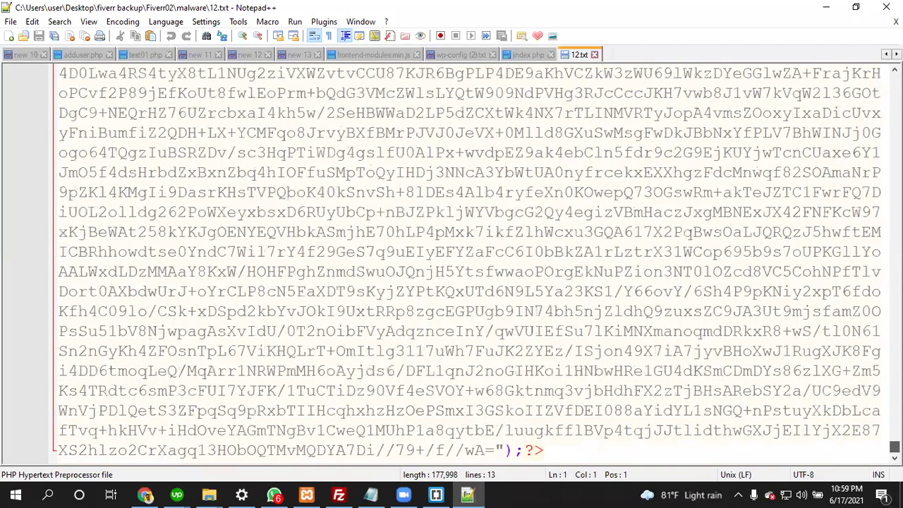
scroll(452, 261, up, 20)
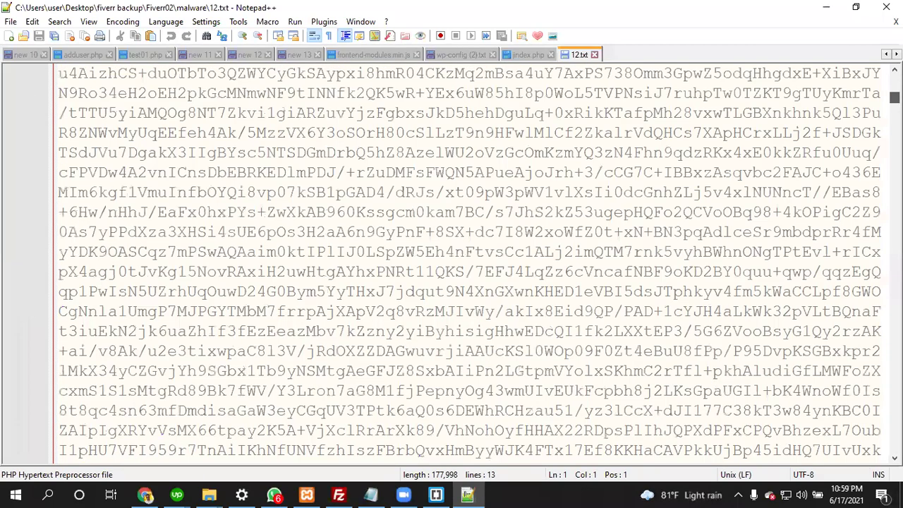
scroll(291, 212, up, 5)
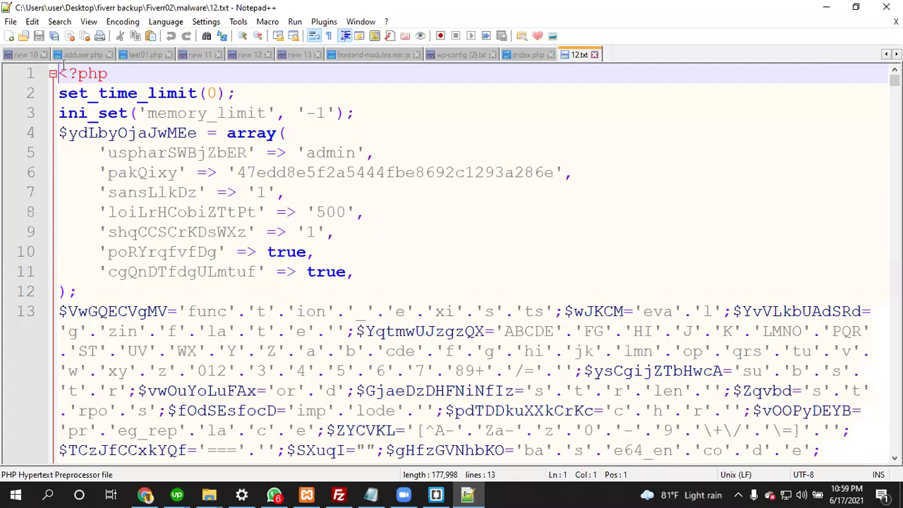
drag(60, 71, 72, 68)
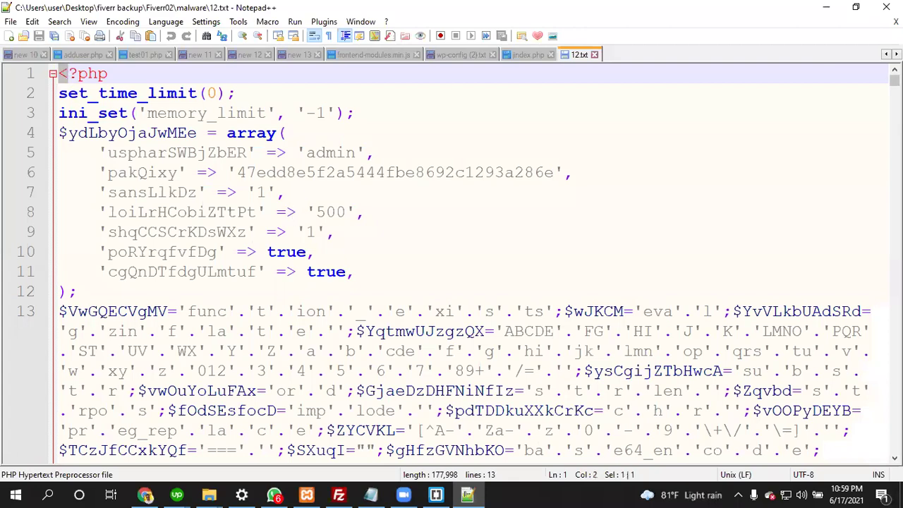
drag(894, 81, 894, 219)
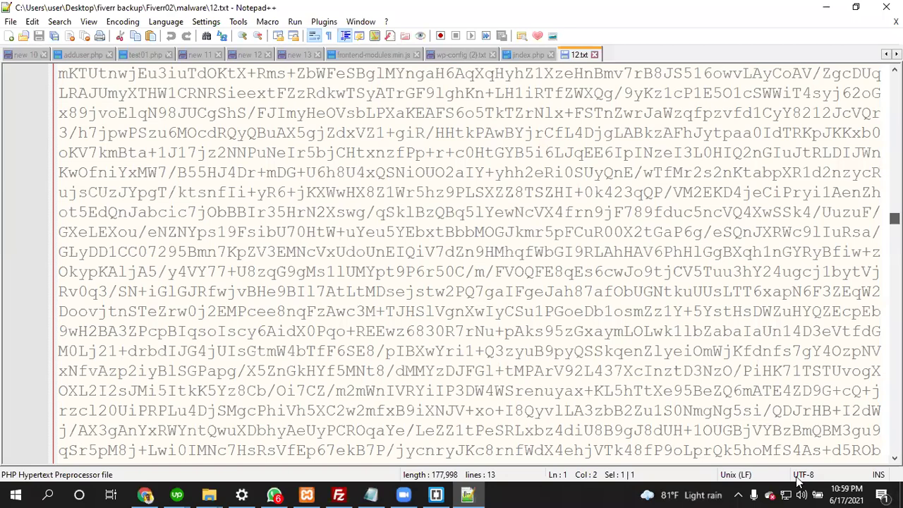
key(ctrl+End)
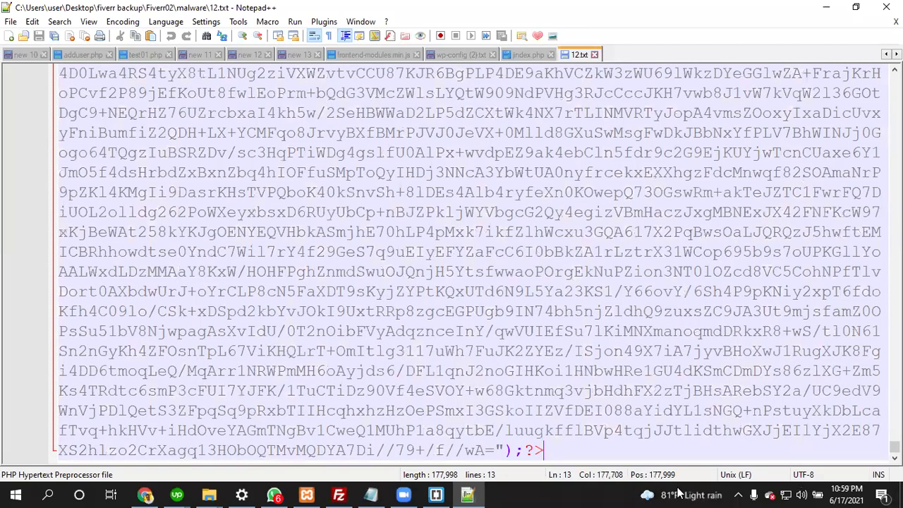
Switch to Chrome and search Google for "eval malware" in a new tab
key(alt+Tab)
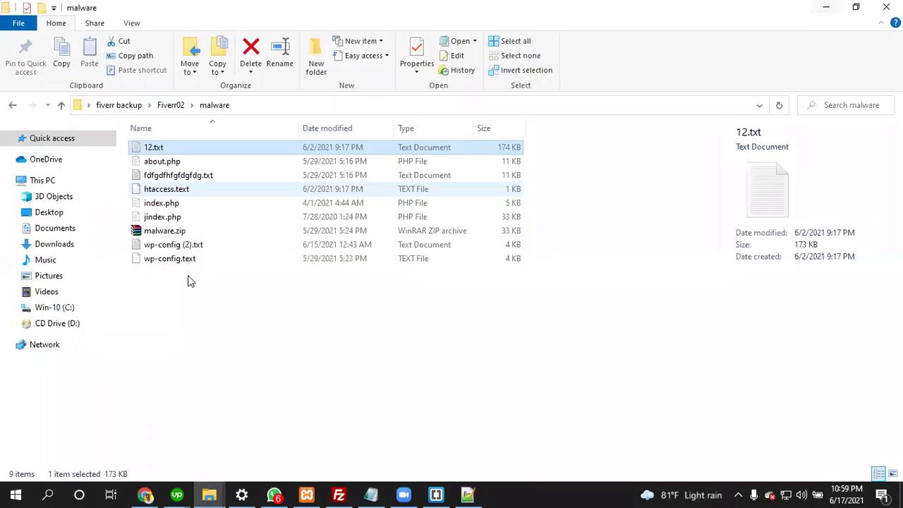
click(145, 494)
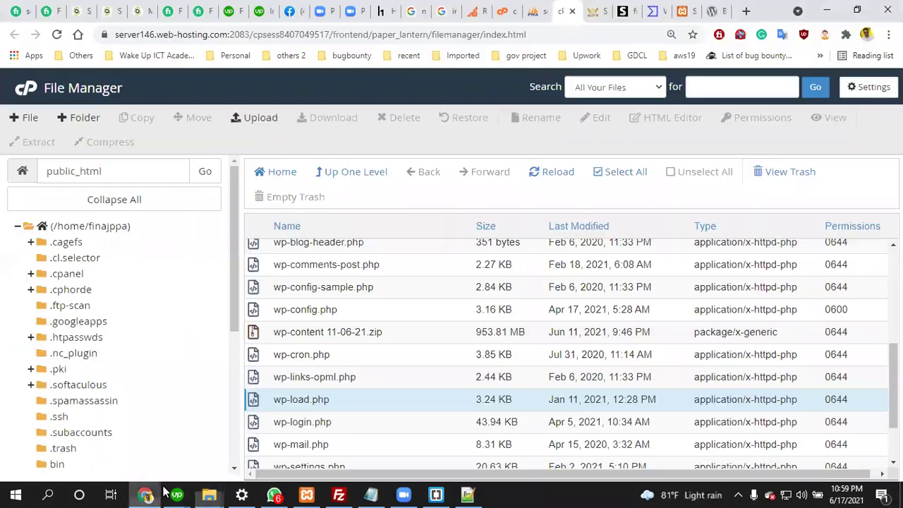
click(744, 8)
click(438, 35)
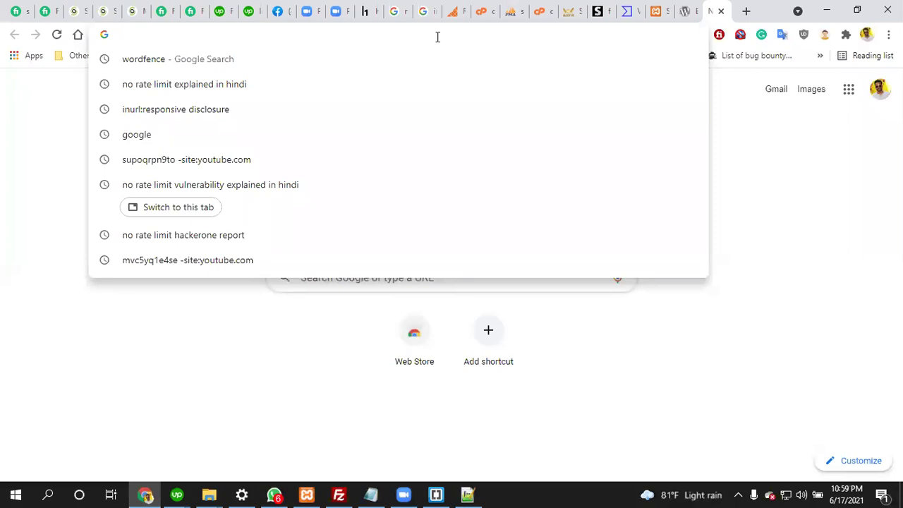
text(eval)
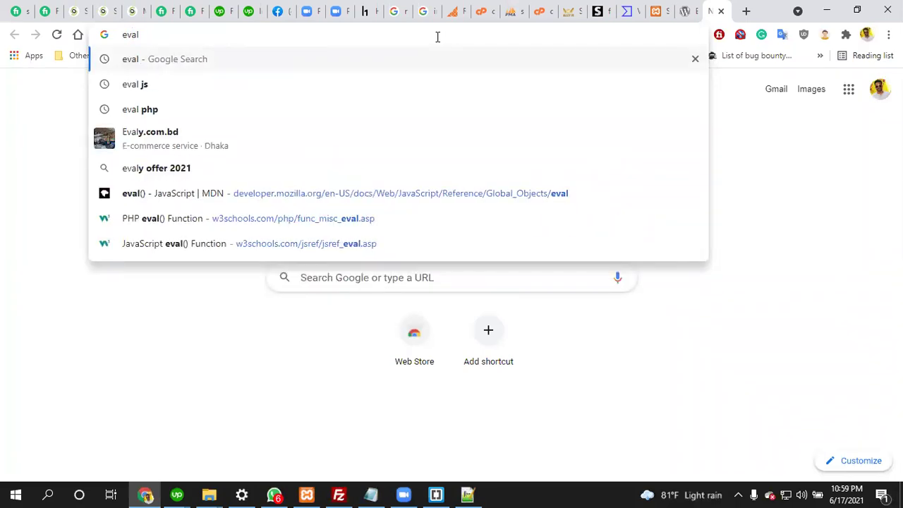
text( vi)
key(BackSpace)
key(BackSpace)
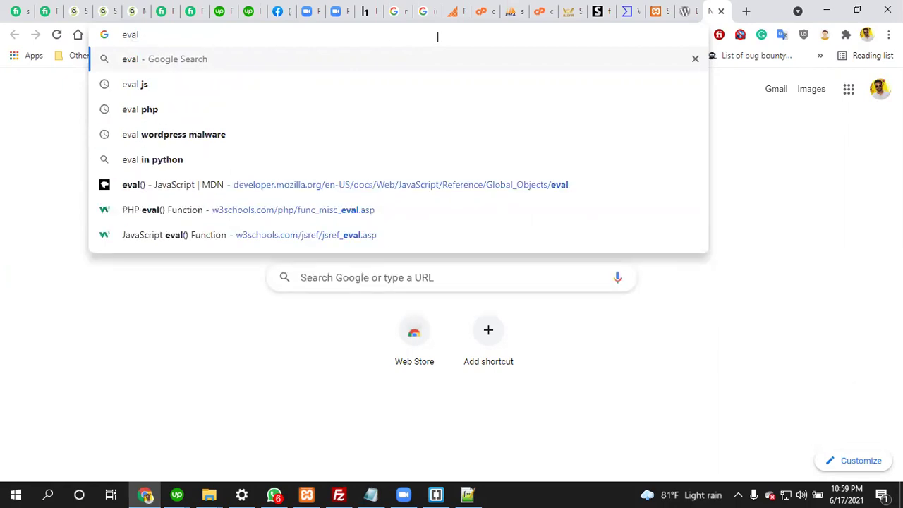
text(mal)
key(Down)
key(Return)
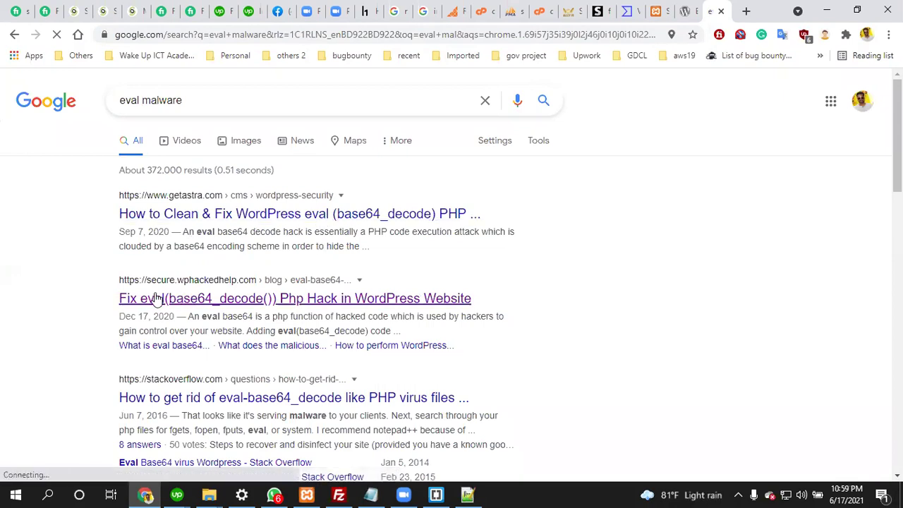
Open the wphackedhelp.com article on fixing the eval(base64_decode()) PHP hack and view its sample under "What is eval base64 decode hack?"
right_click(155, 295)
click(203, 99)
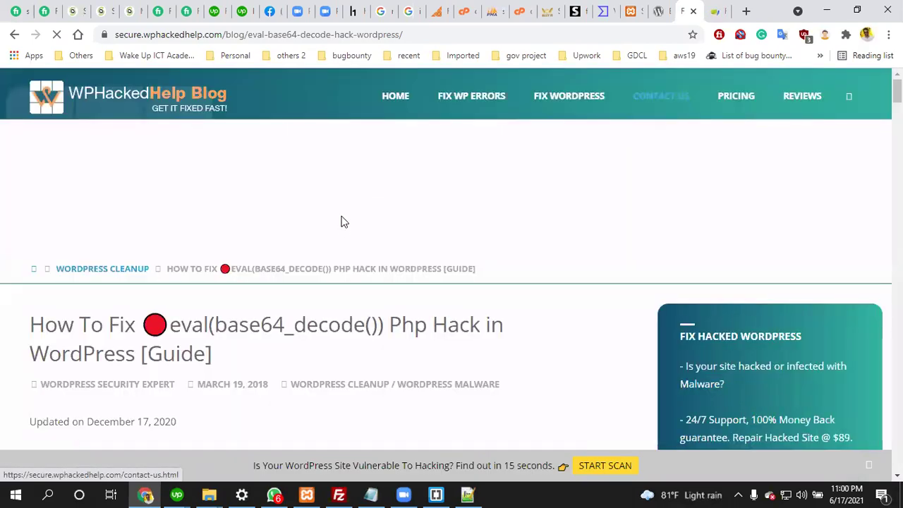
scroll(341, 222, down, 7)
scroll(343, 230, down, 5)
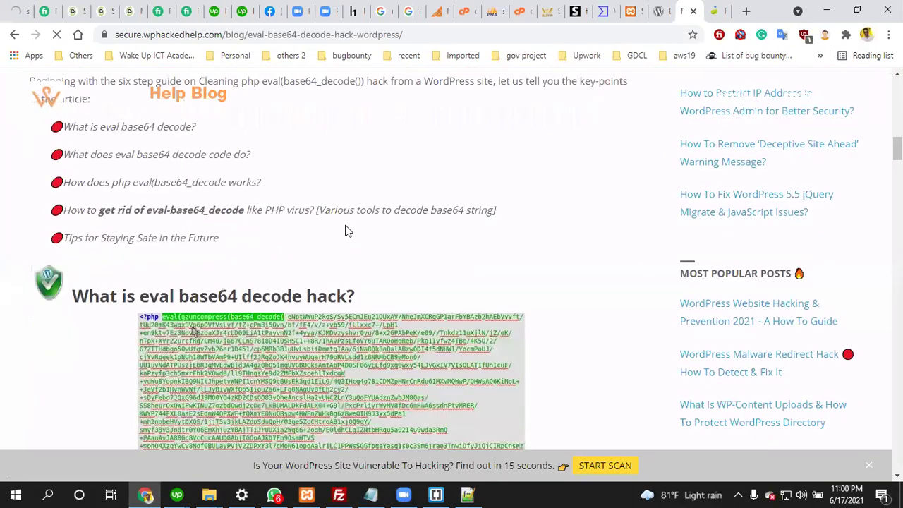
scroll(345, 231, down, 1)
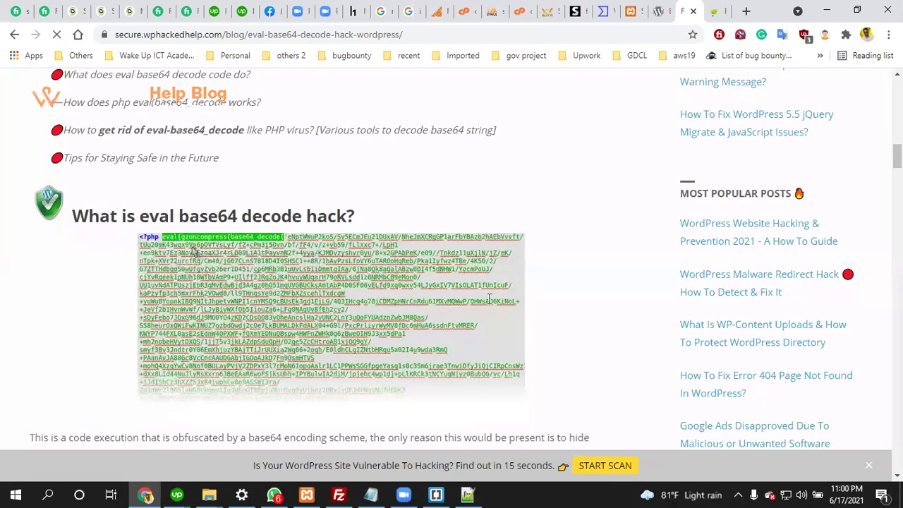
Return to 12.txt in Notepad++ and search its code for "eval"
key(alt+Tab)
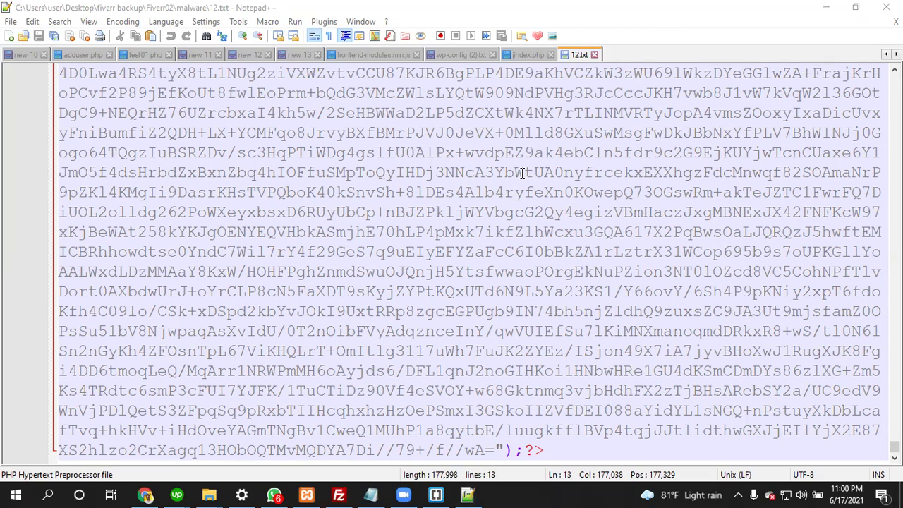
click(383, 240)
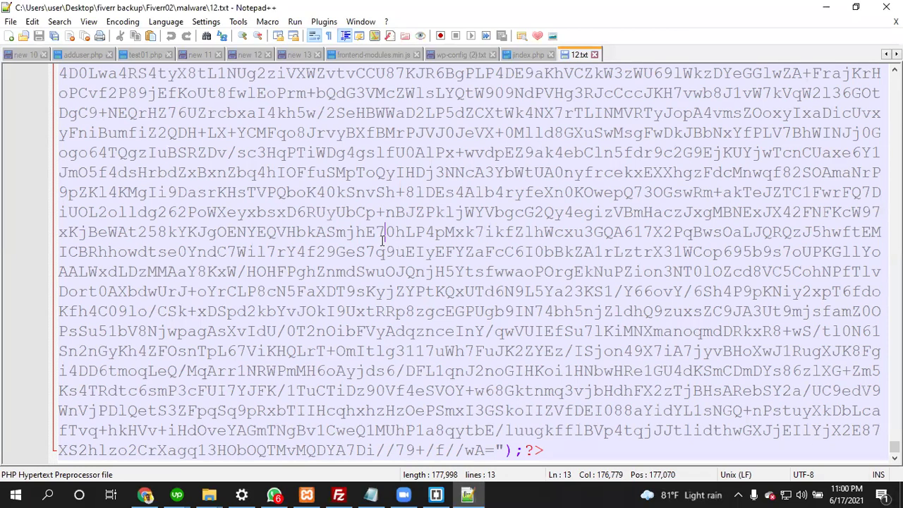
key(ctrl+f)
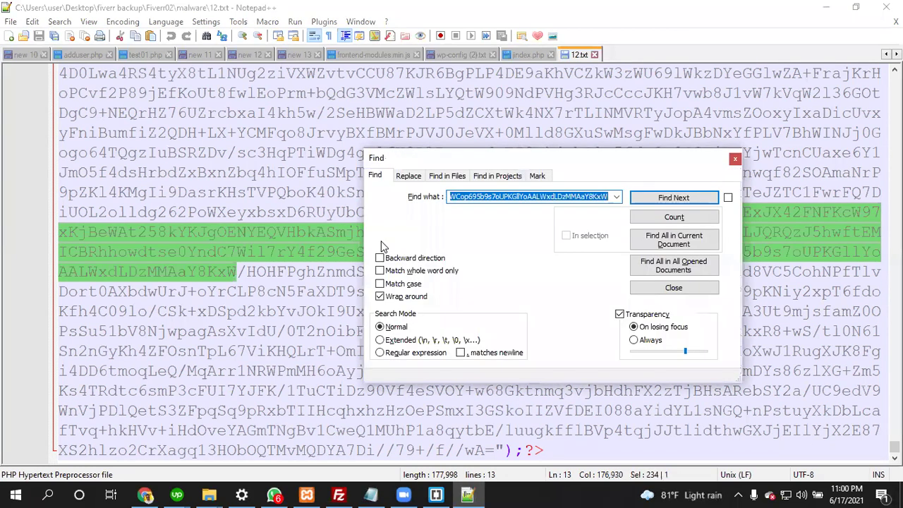
text(eval)
key(Return)
Bring up jindex.php and search its code for "eval"
click(509, 61)
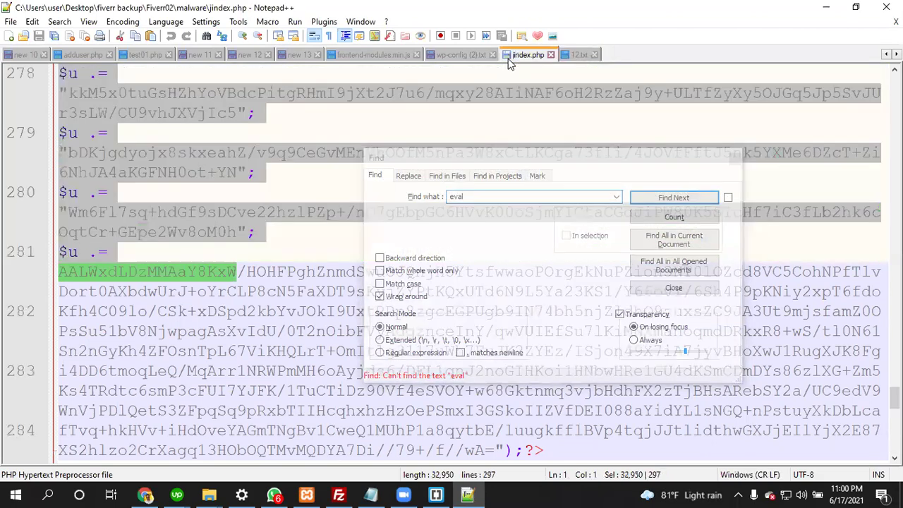
click(574, 197)
click(495, 133)
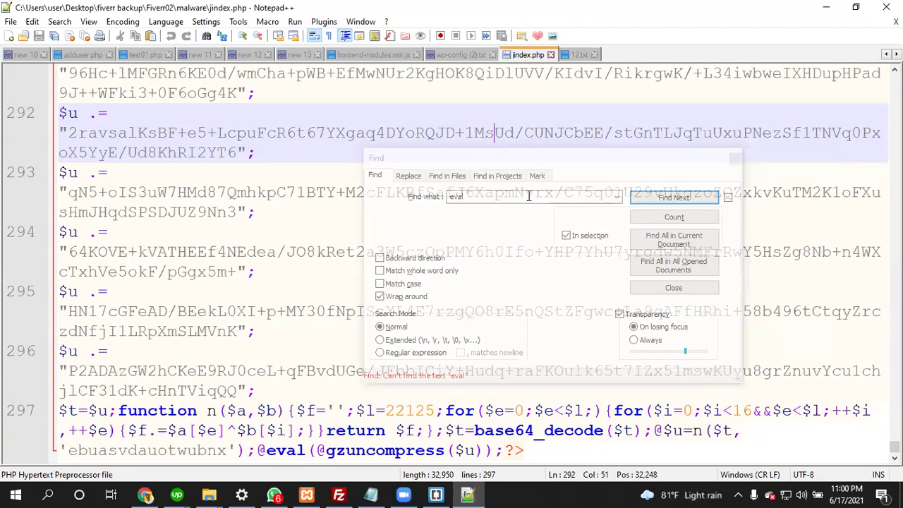
click(528, 196)
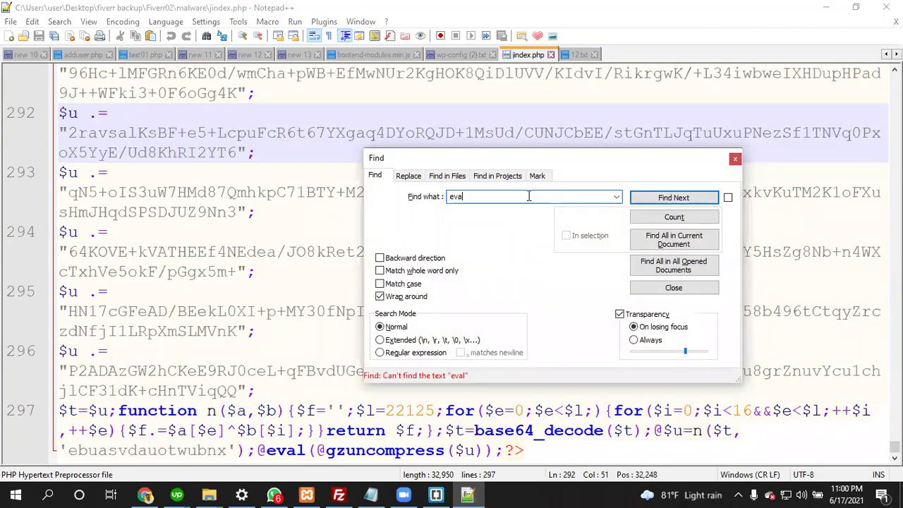
key(Return)
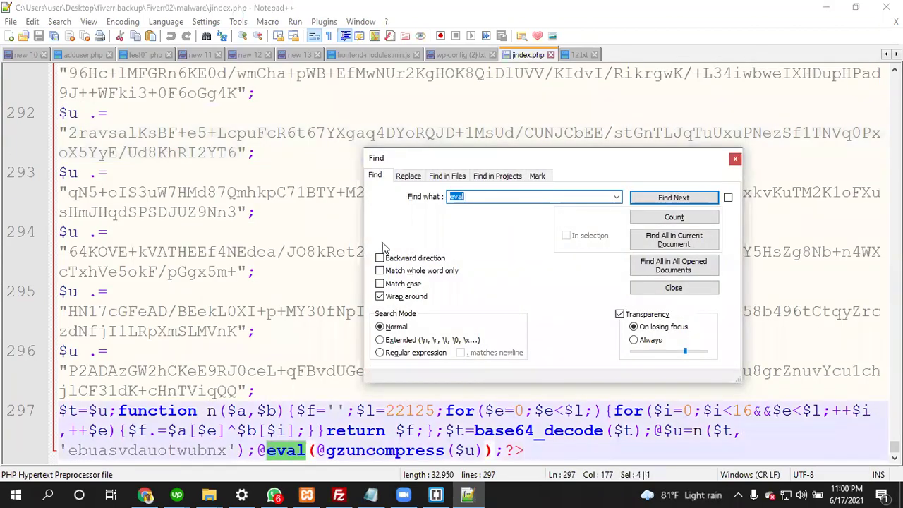
key(Right)
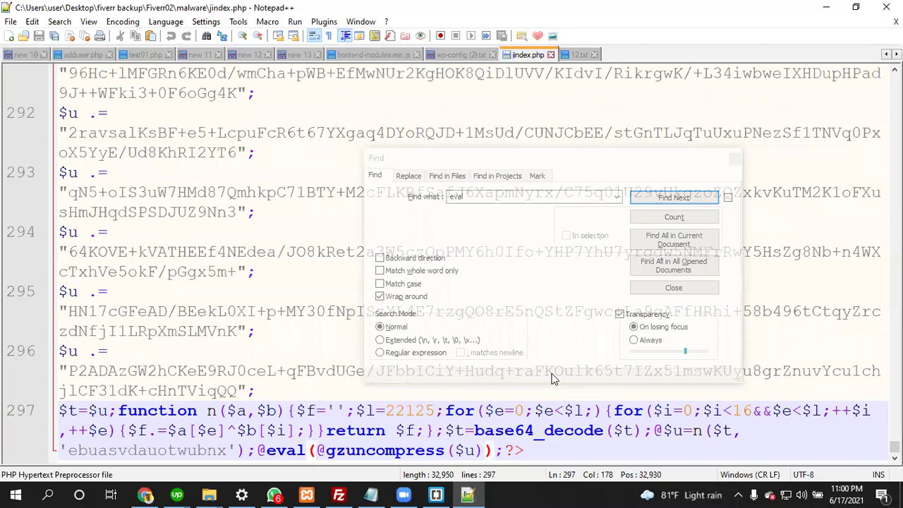
Highlight the base64_decode function name on line 297 of jindex.php
key(ctrl+Left)
key(ctrl+Left)
key(ctrl+Left)
key(ctrl+Left)
key(ctrl+Left)
key(ctrl+Left)
key(ctrl+Left)
key(ctrl+Left)
key(ctrl+Left)
key(ctrl+Left)
key(ctrl+Left)
key(ctrl+Left)
key(ctrl+shift+Left)
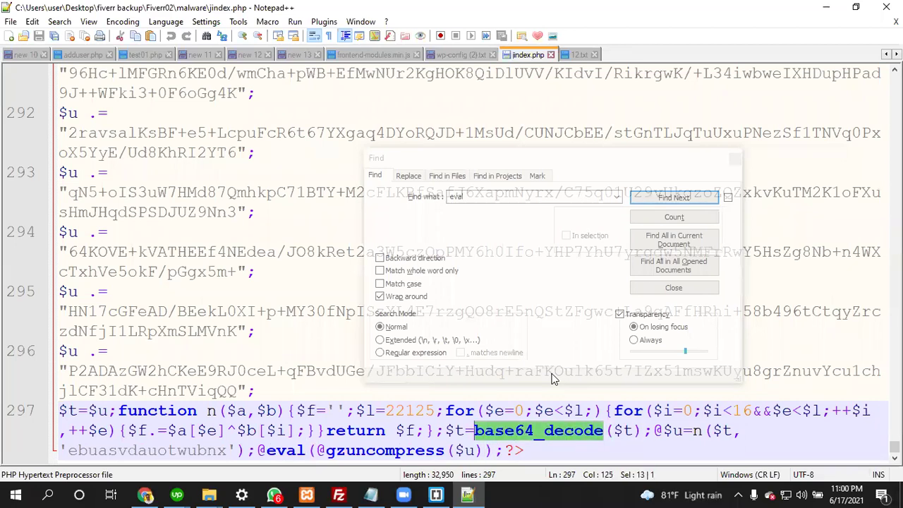
Find the eval call on line 297 of jindex.php again, and highlight base64_decode once more for comparison
key(F3)
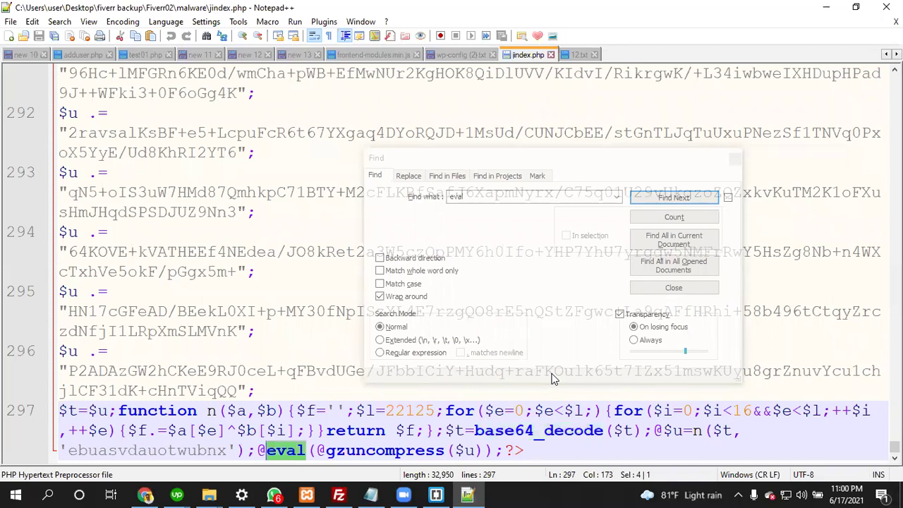
key(Right)
key(Left)
key(shift+Right)
key(shift+Right)
key(shift+Right)
key(shift+Right)
key(shift+Right)
key(shift+Right)
key(shift+Right)
key(shift+Right)
key(shift+Right)
key(shift+Right)
key(shift+Right)
key(shift+Right)
key(shift+Right)
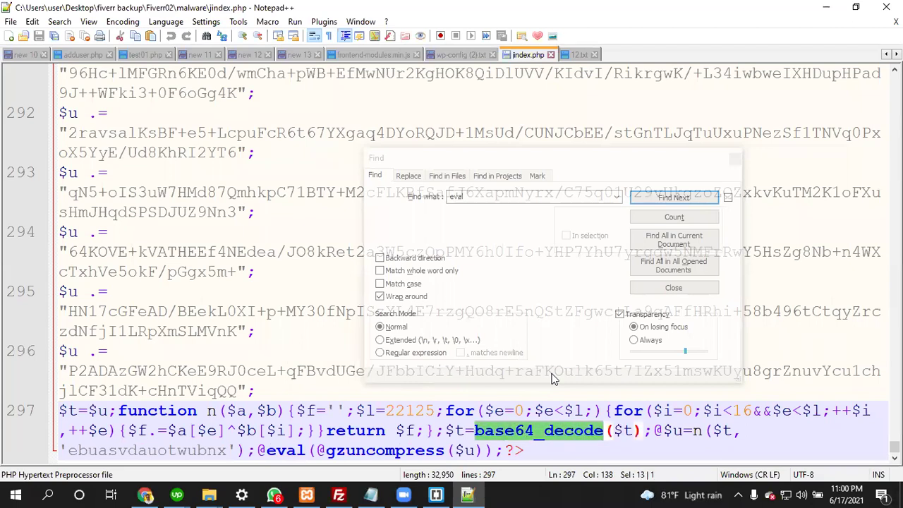
Return to the WP Hacked Help article in Chrome and read from the eval base64 explanation down to the encoded payload example
click(154, 493)
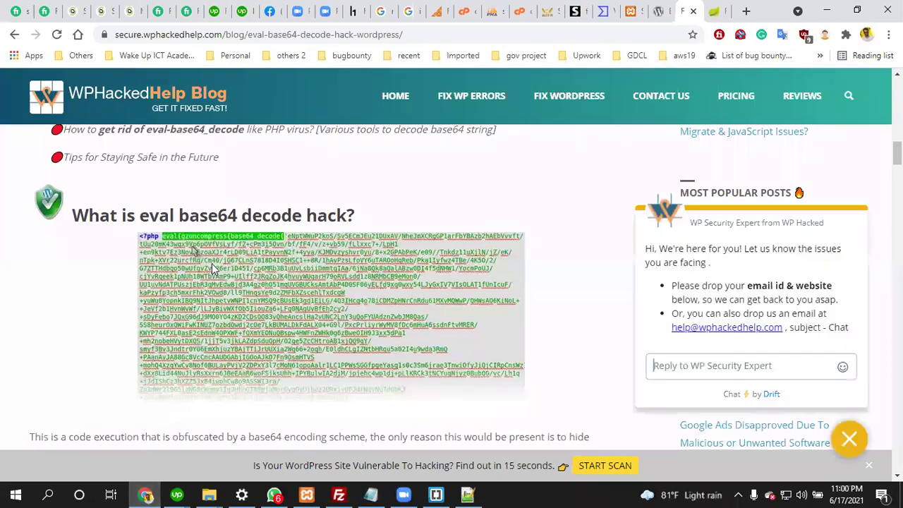
scroll(281, 235, down, 2)
scroll(280, 235, up, 2)
scroll(339, 281, down, 1)
scroll(341, 282, down, 6)
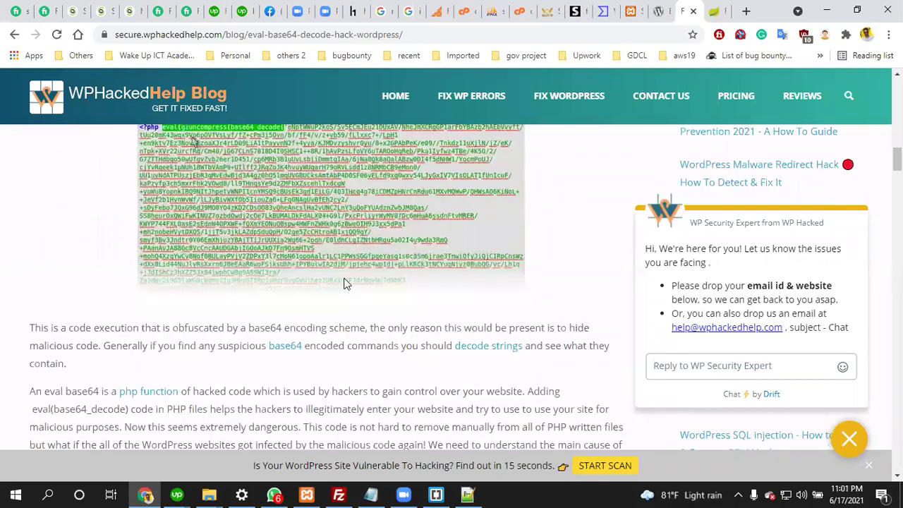
scroll(356, 290, down, 10)
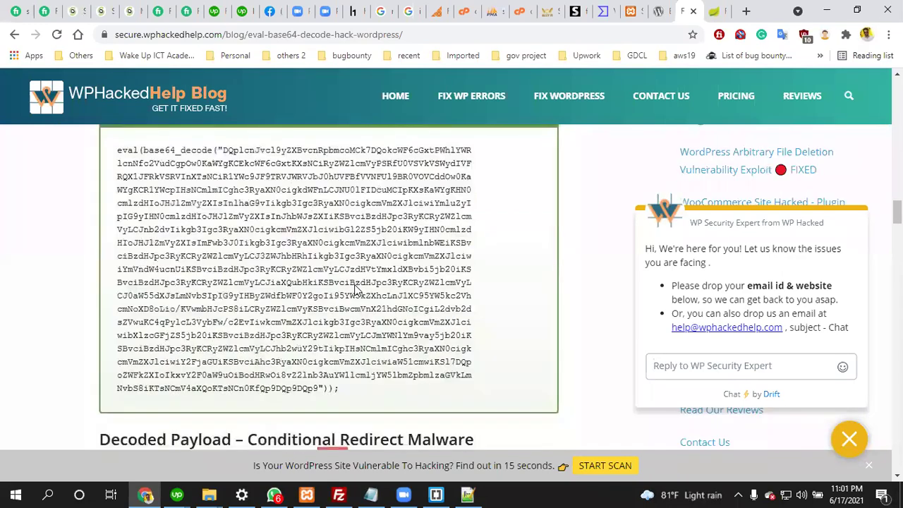
Compare the article's encoded eval(base64_decode) payload with the decoded conditional redirect malware code below it
scroll(360, 289, up, 2)
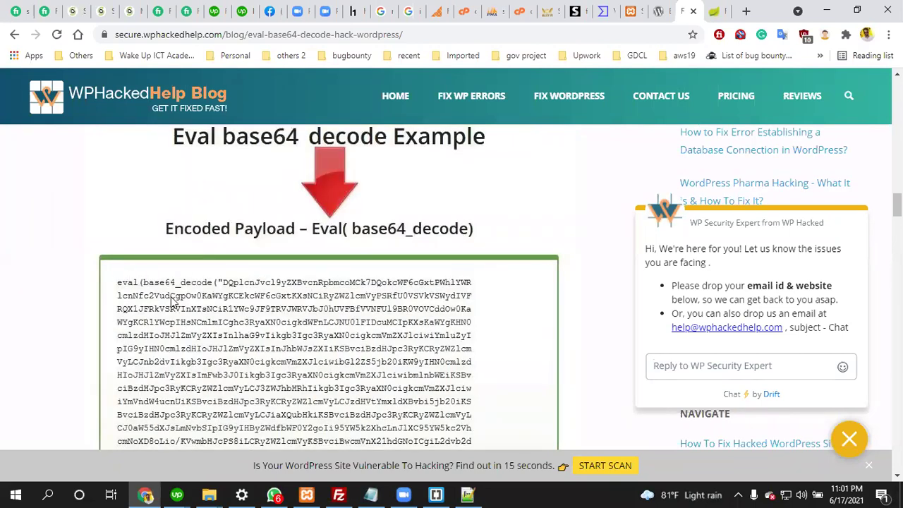
scroll(287, 290, down, 10)
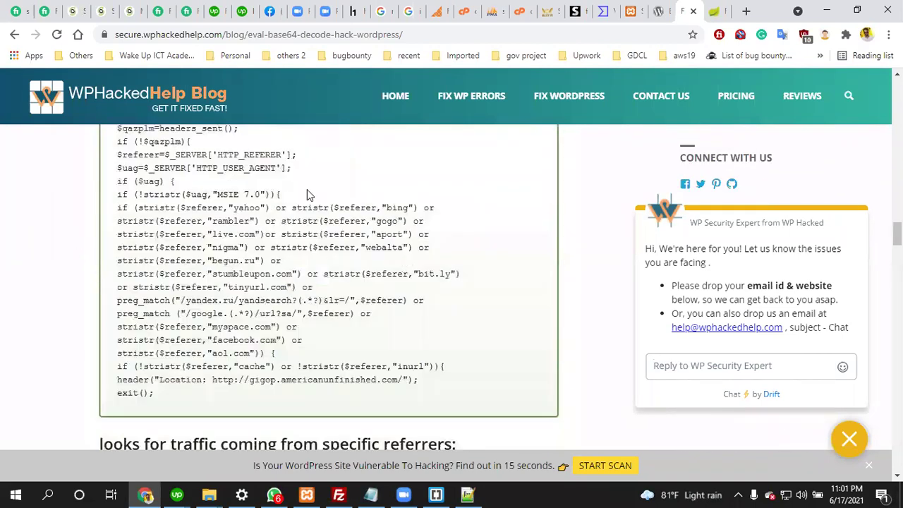
scroll(311, 261, up, 10)
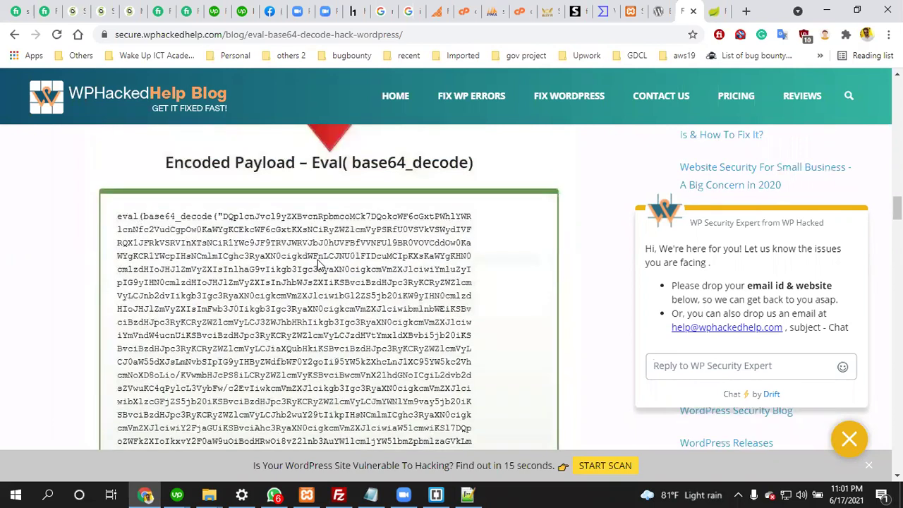
scroll(319, 264, down, 3)
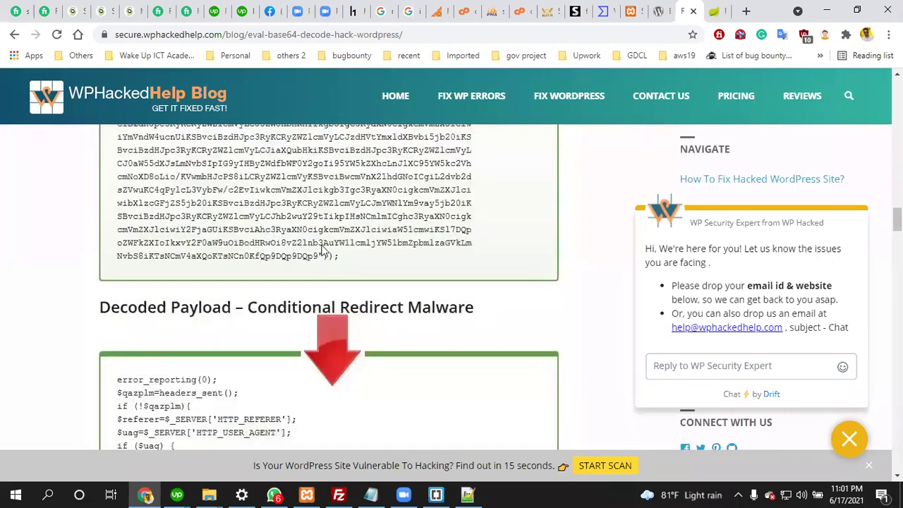
scroll(353, 226, up, 3)
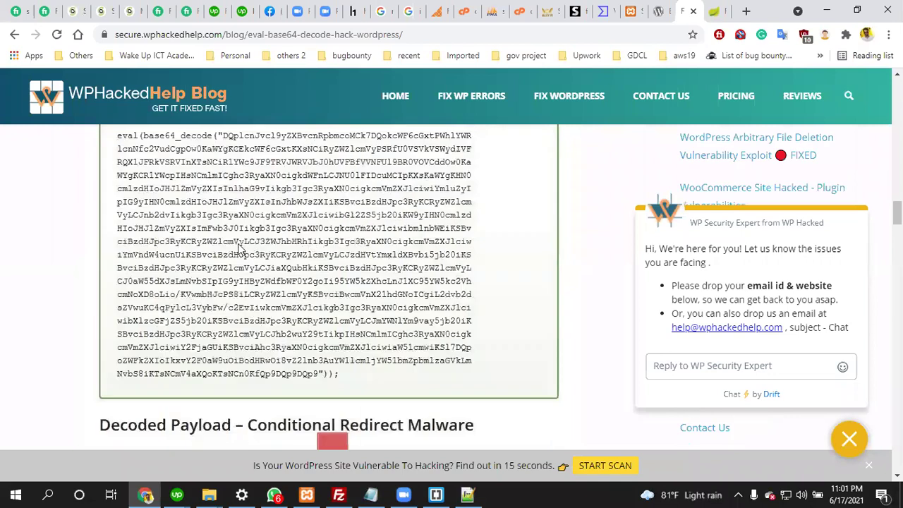
scroll(424, 311, down, 1)
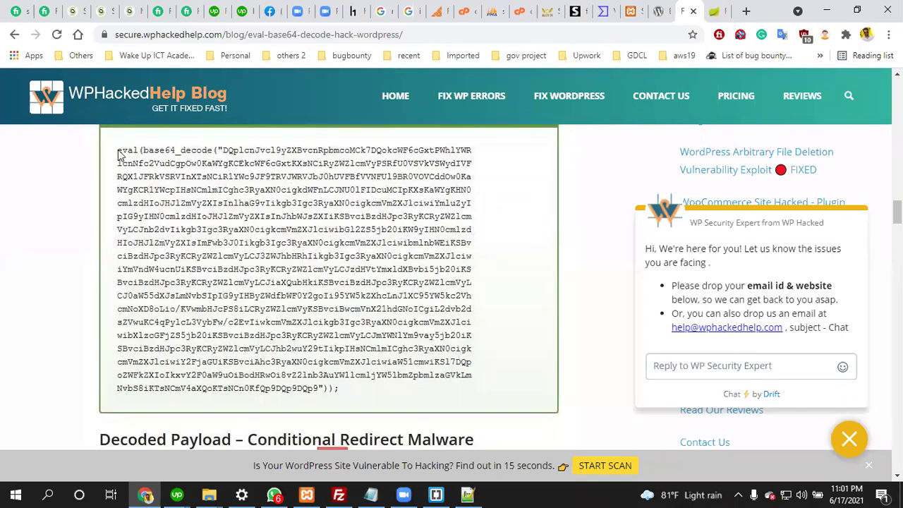
Capture a screenshot of the whole encoded payload block, about 645 x 397 pixels, and copy it to the clipboard
key(Print)
drag(105, 140, 531, 402)
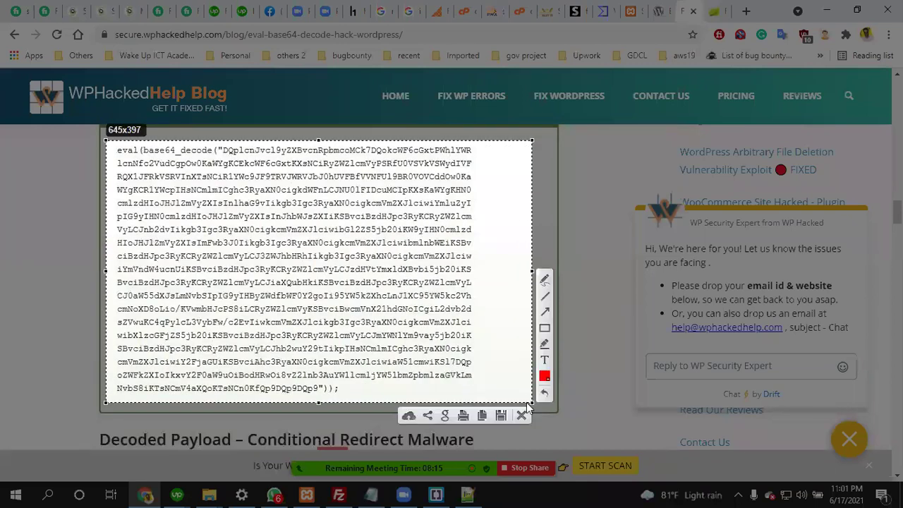
key(ctrl+c)
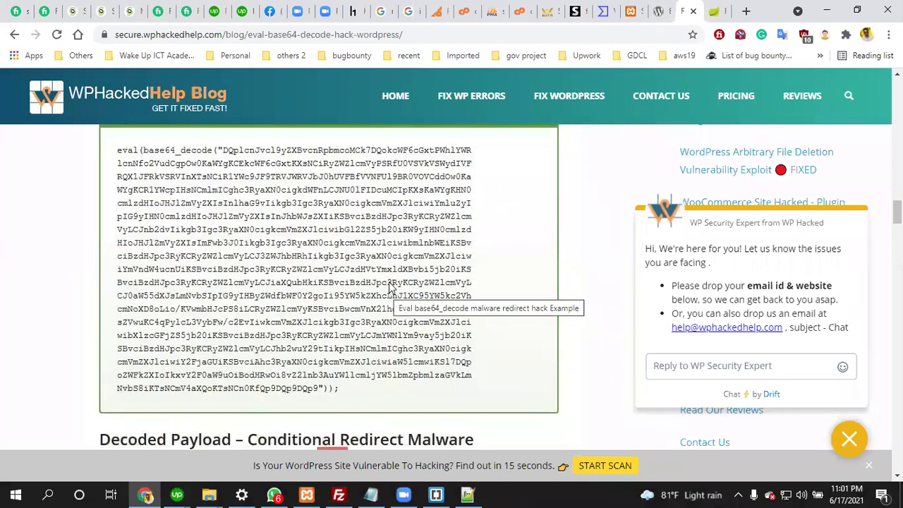
Switch to phpMyAdmin and open the wprp_posts table of the finajppa_wp63 database
click(490, 11)
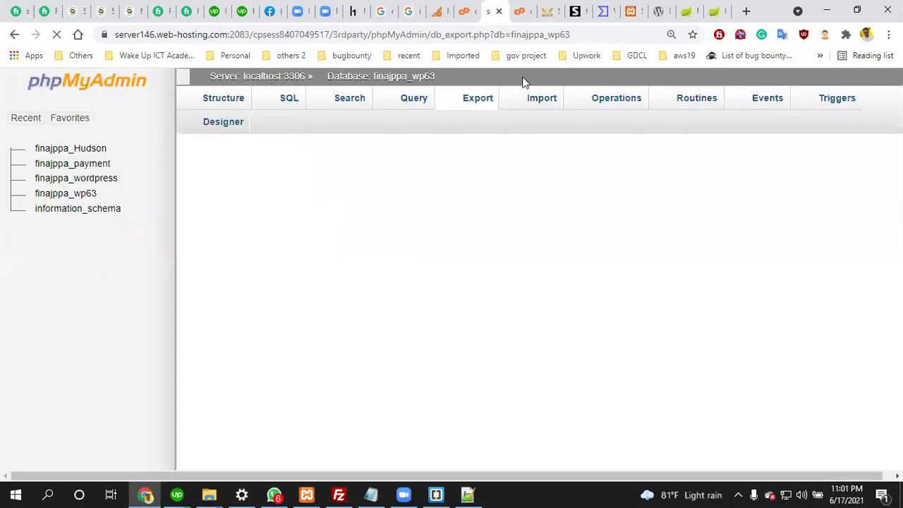
click(63, 196)
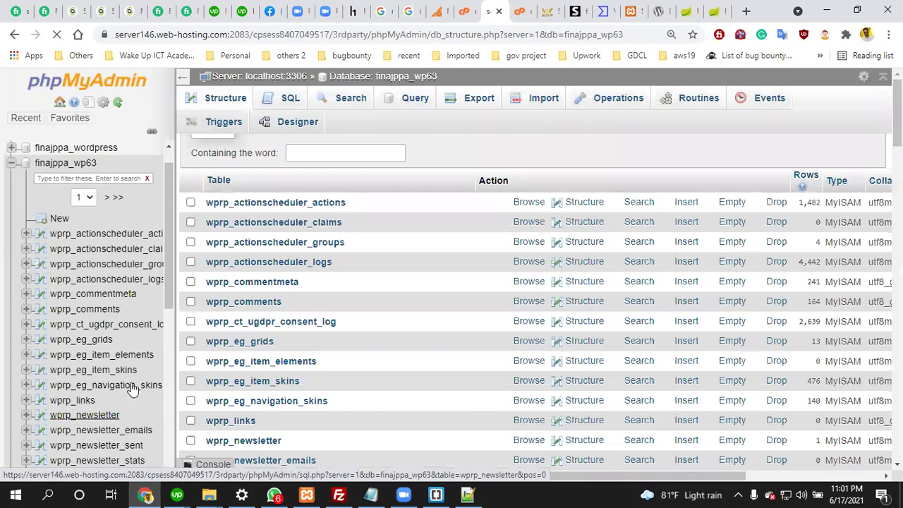
scroll(106, 338, down, 5)
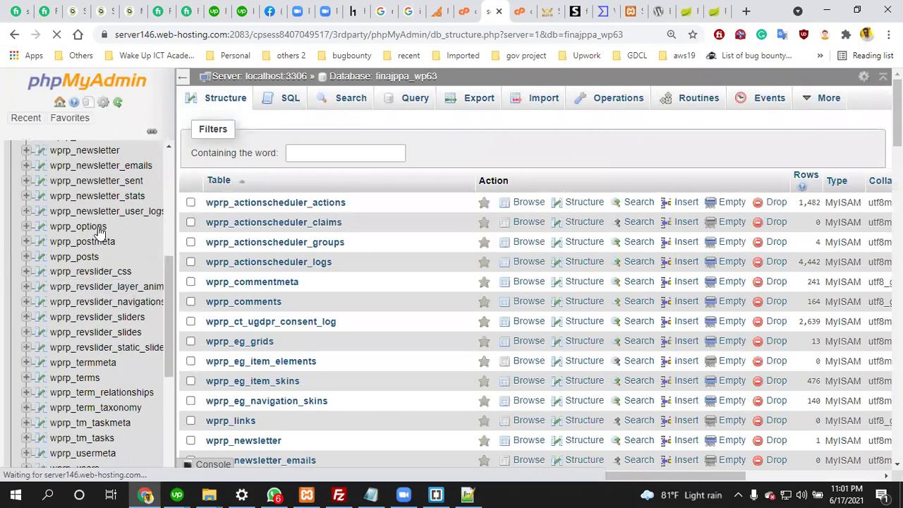
click(84, 258)
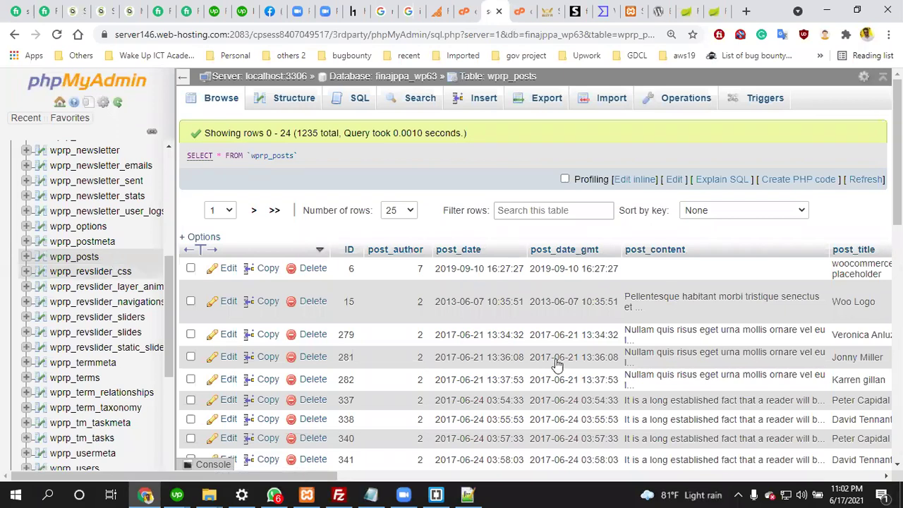
Look through the post_content values of the listed wprp_posts rows for injected code
scroll(701, 227, down, 10)
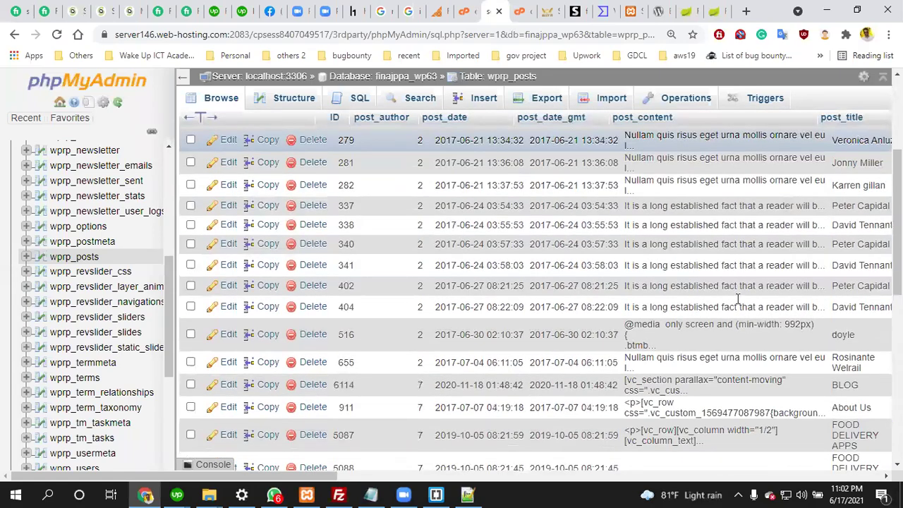
scroll(713, 211, down, 4)
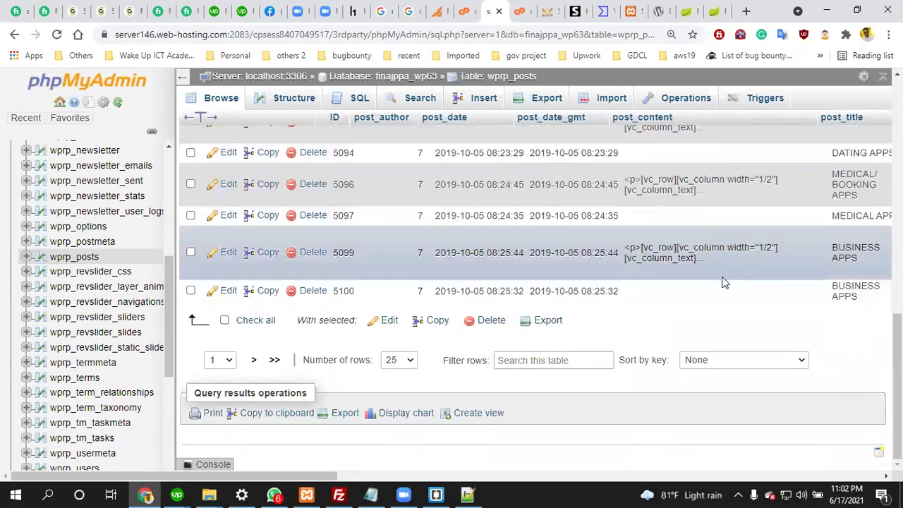
scroll(724, 282, up, 2)
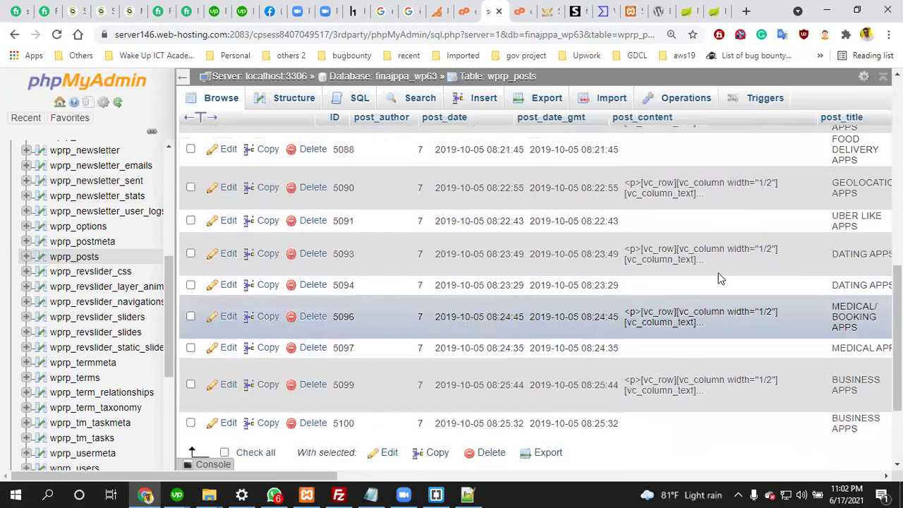
scroll(718, 276, up, 4)
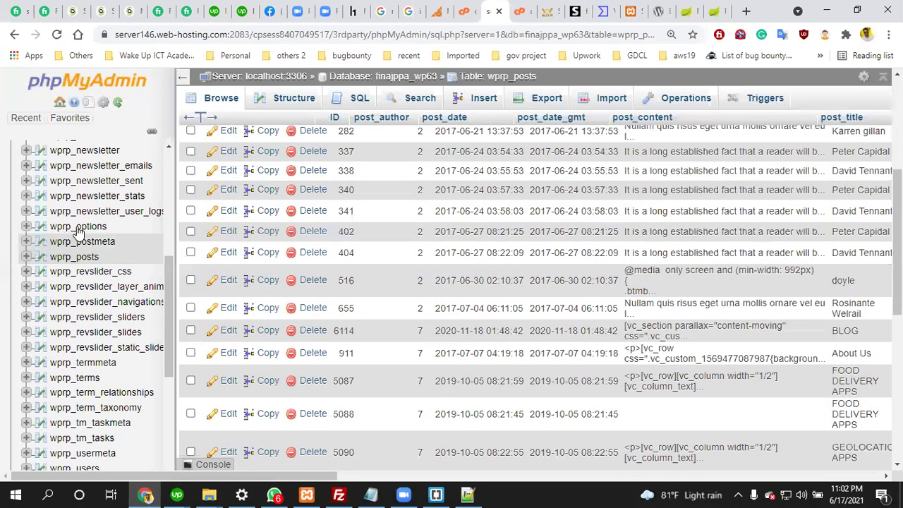
click(106, 211)
scroll(331, 148, up, 4)
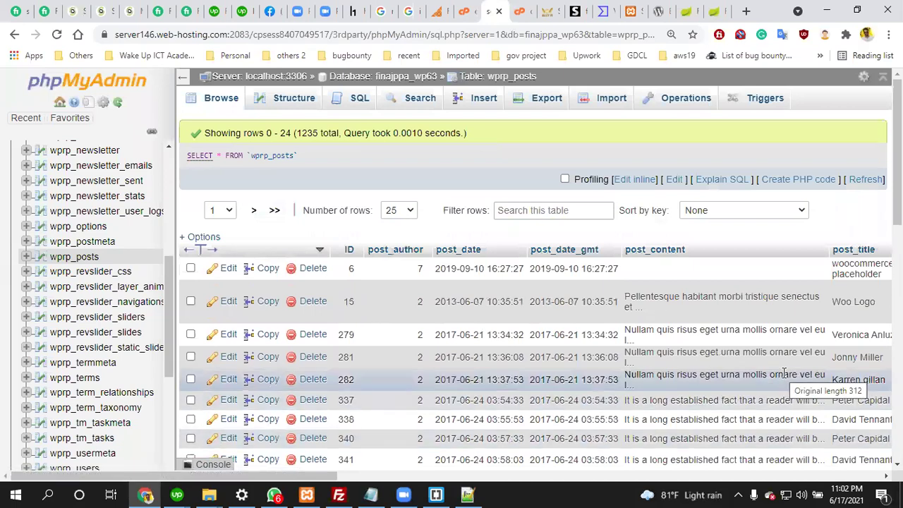
Inspect the siteurl value in the wprp_options table and open the wprp_users table
click(95, 233)
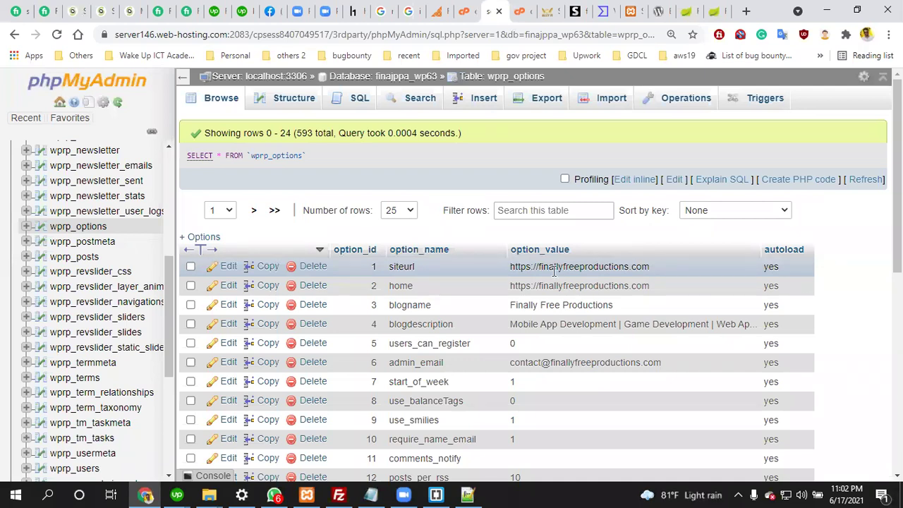
double_click(569, 266)
scroll(135, 318, down, 2)
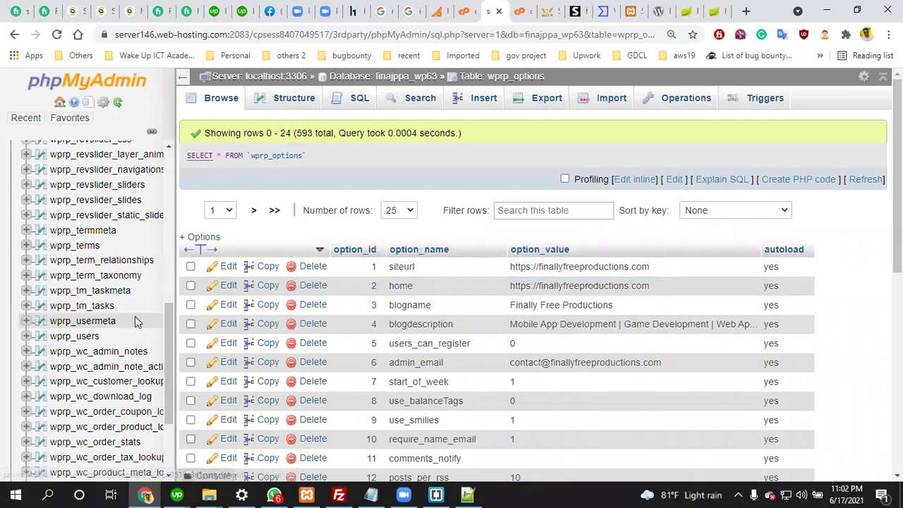
click(74, 336)
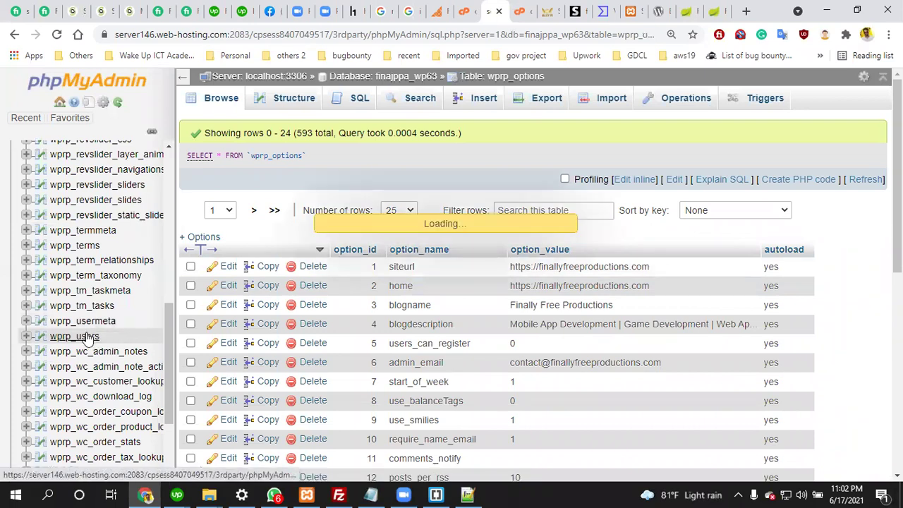
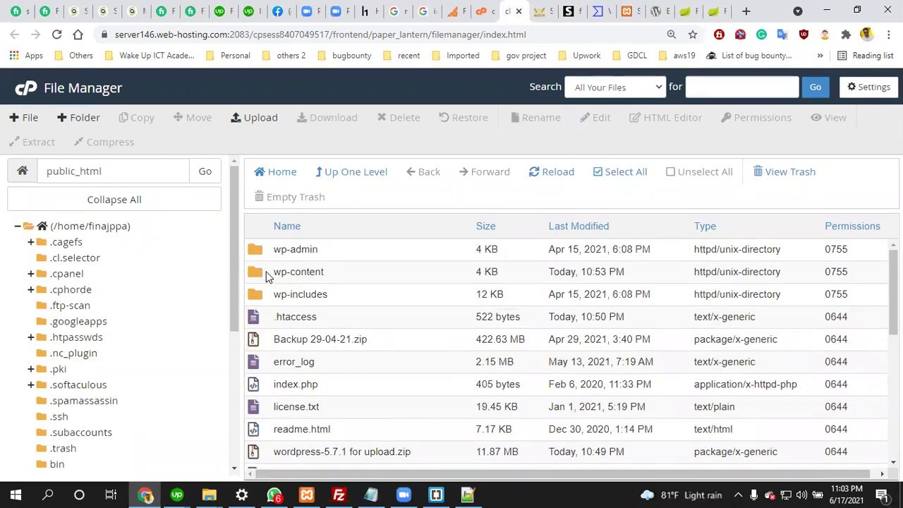
Open the wp-content folder under public_html in the cPanel File Manager and locate its plugins folder
double_click(269, 276)
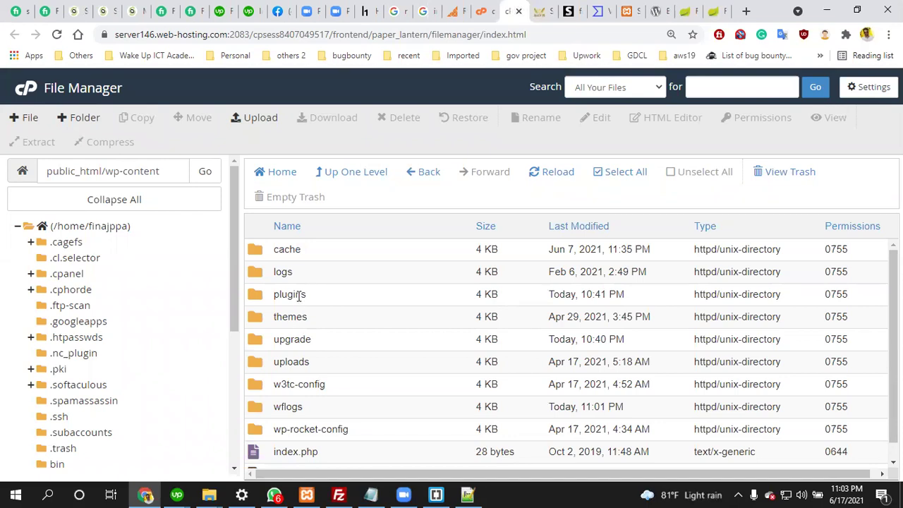
right_click(299, 296)
key(Escape)
Return to the local WordPress site's Wordfence scan page and resume its live status updates whenever they pause
click(630, 10)
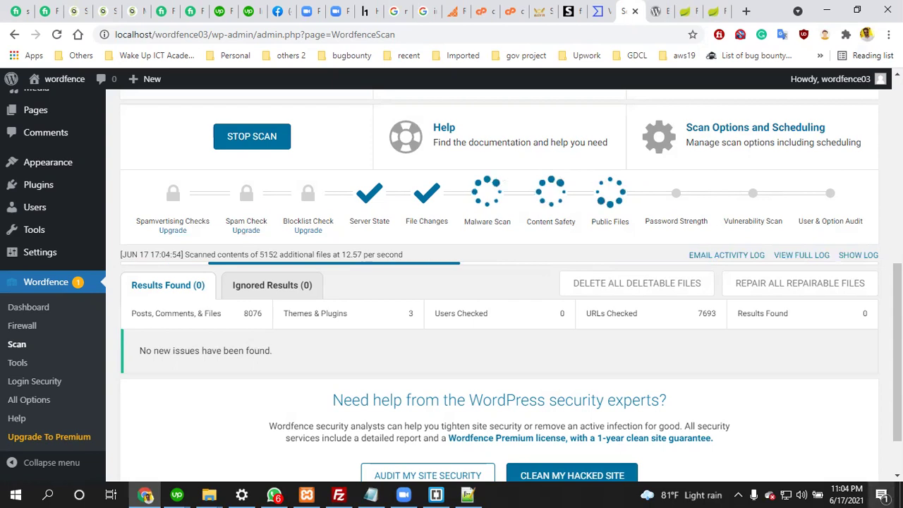
click(882, 494)
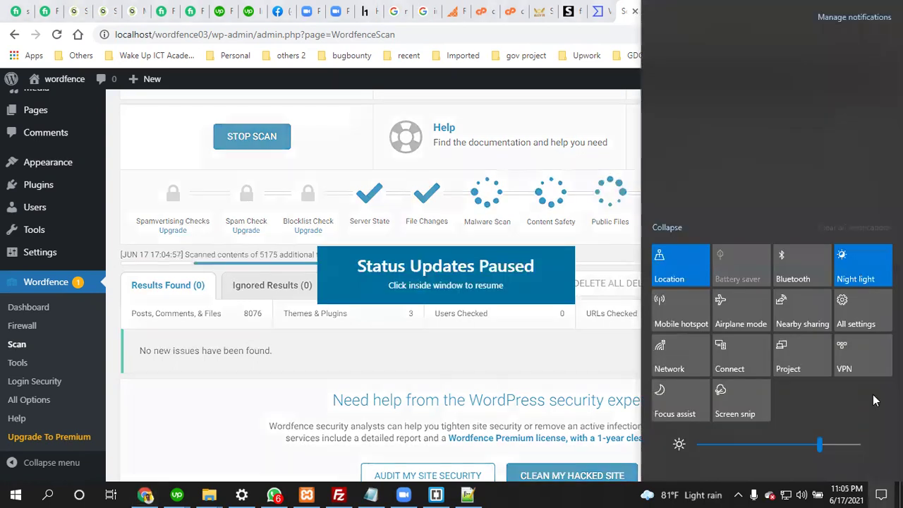
click(595, 354)
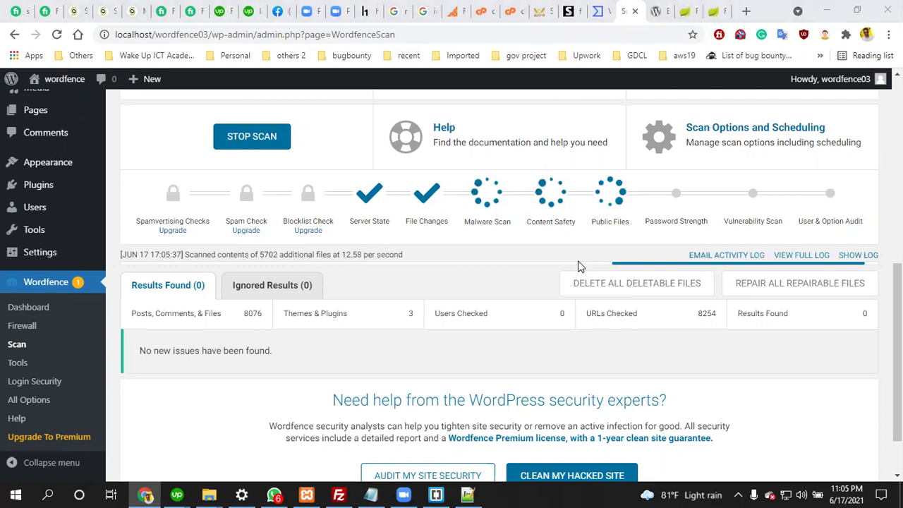
click(570, 208)
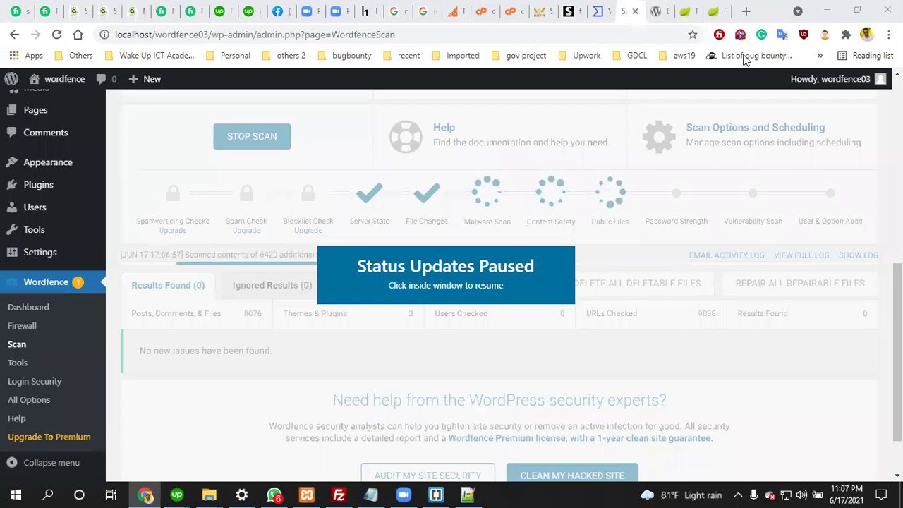
click(591, 252)
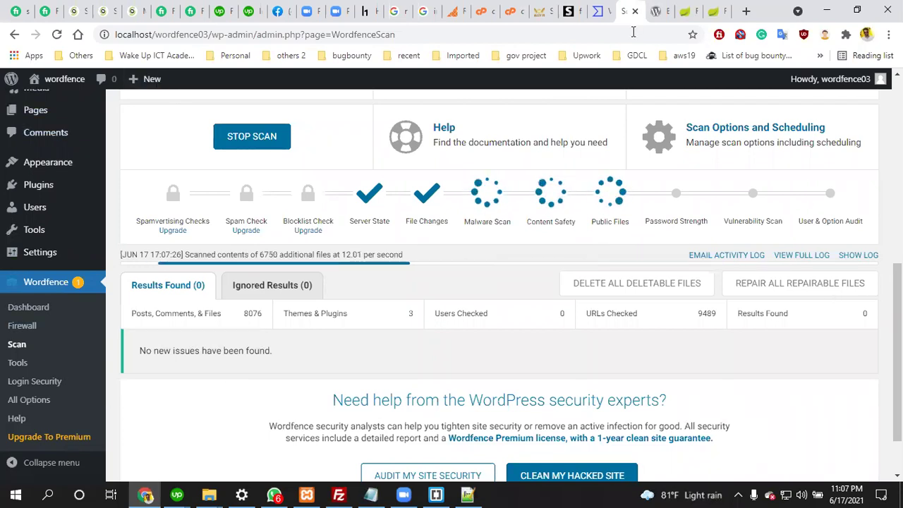
Review the Wordfence scan stages and results area, keeping the scan's status updates active
mouse_move(42, 191)
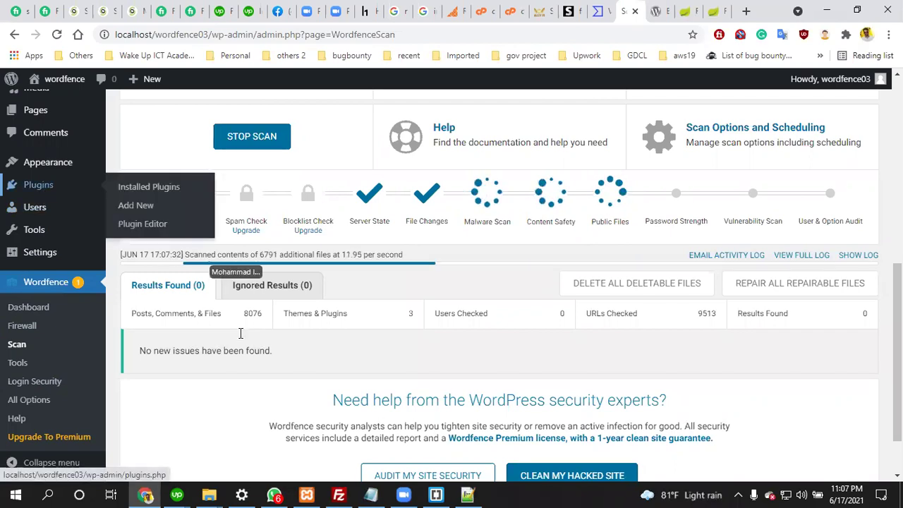
scroll(695, 317, up, 2)
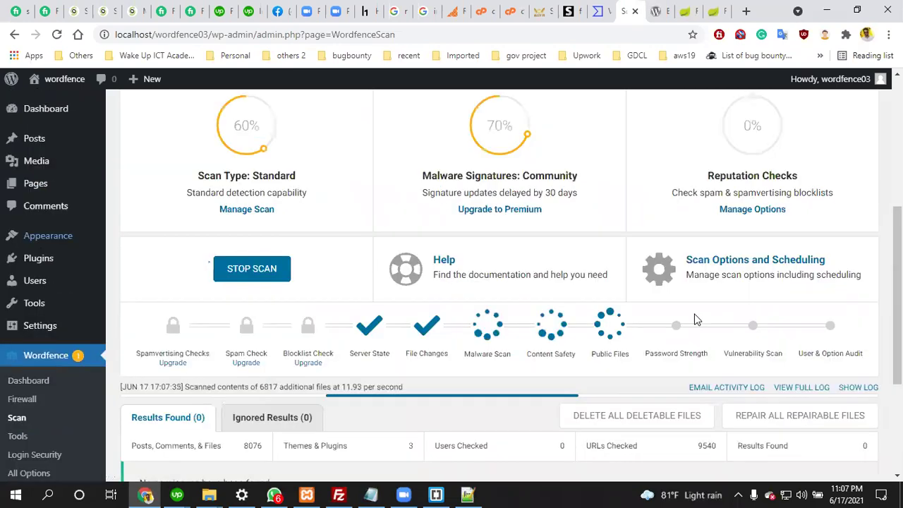
scroll(346, 215, down, 2)
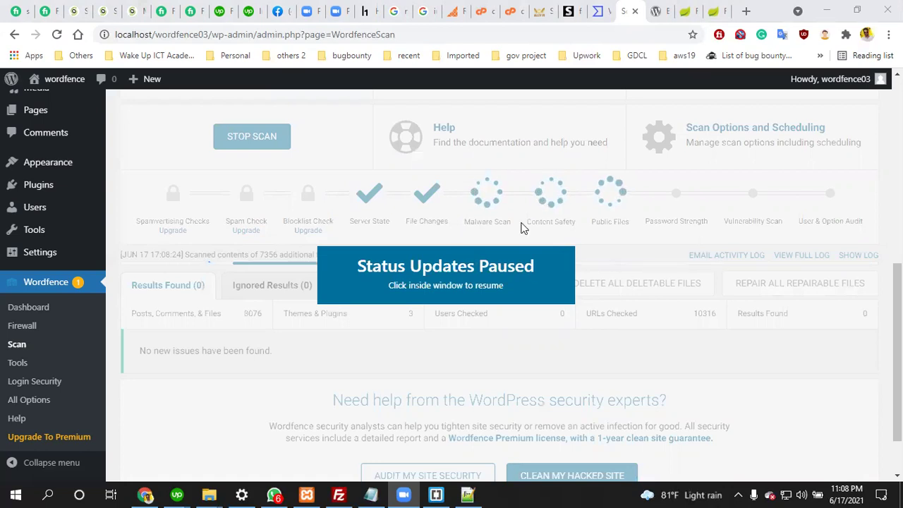
click(196, 198)
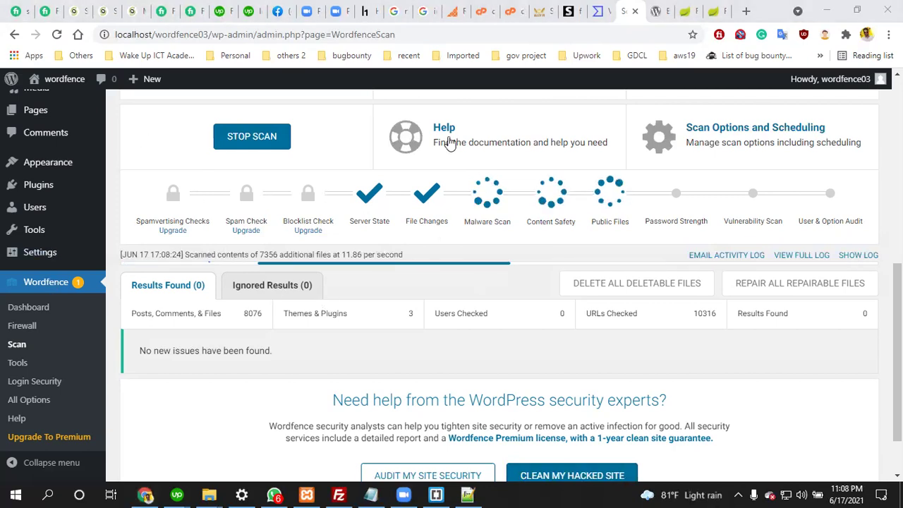
click(476, 356)
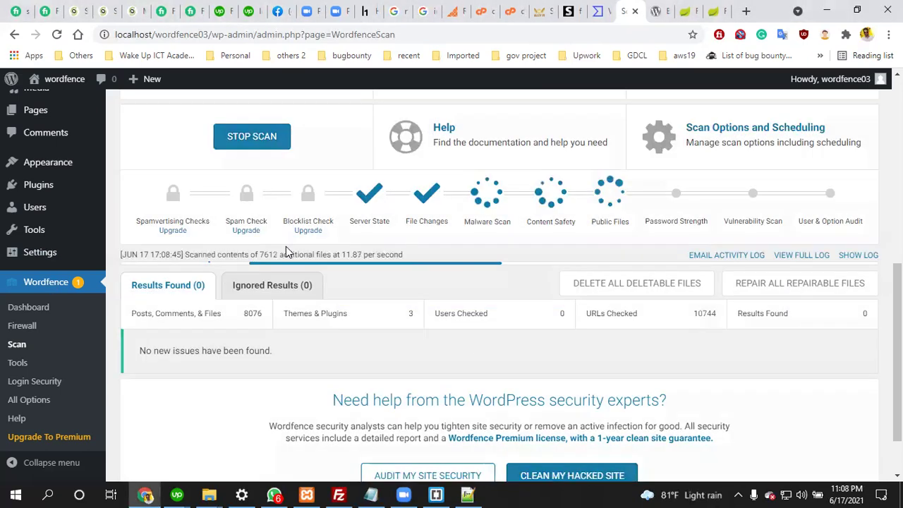